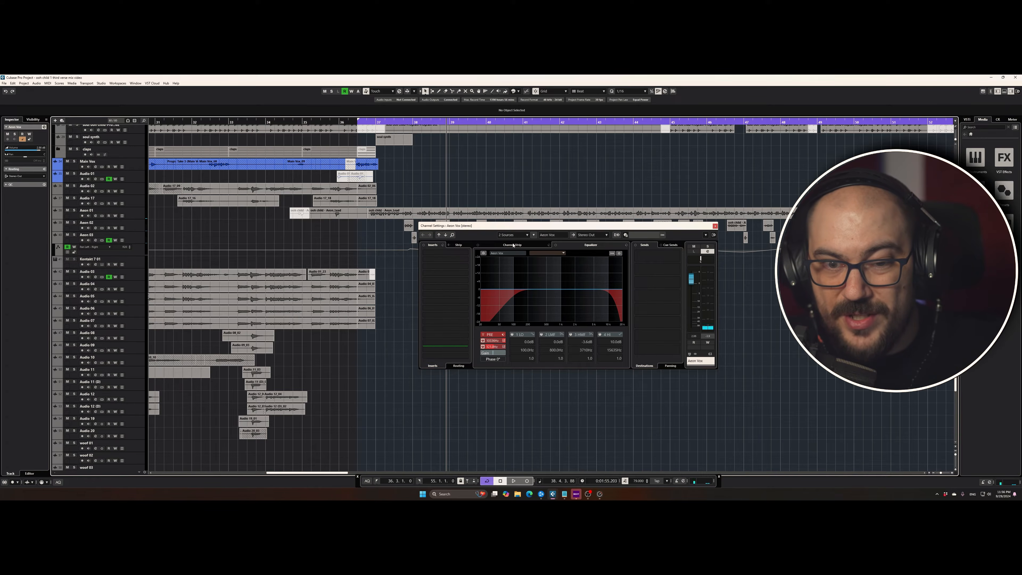
Examine the Aeon Vox channel's strip modules and its equalizer curve.
{"action": "left_click", "coordinate": [566, 244]}
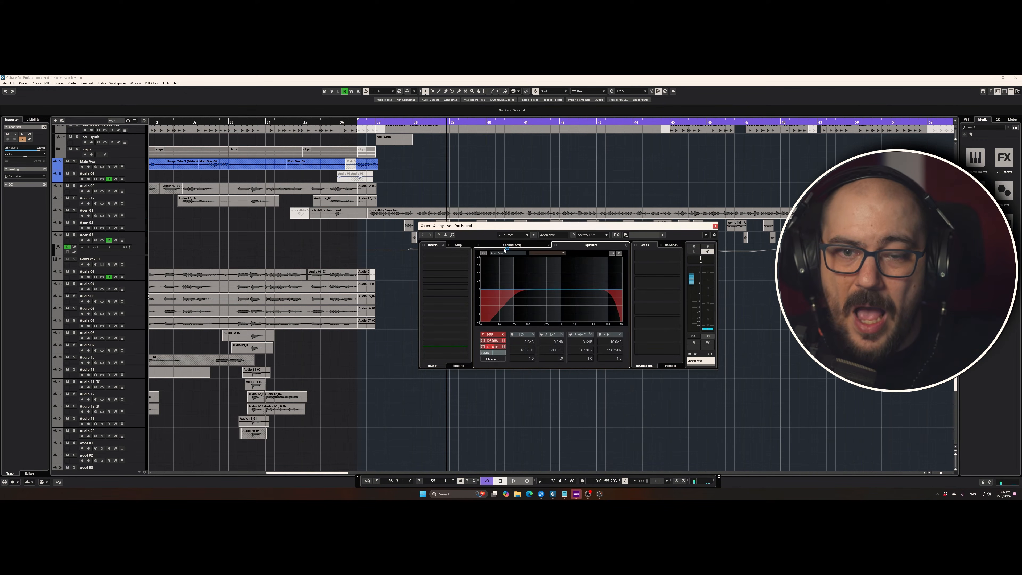
{"action": "left_click", "coordinate": [515, 245]}
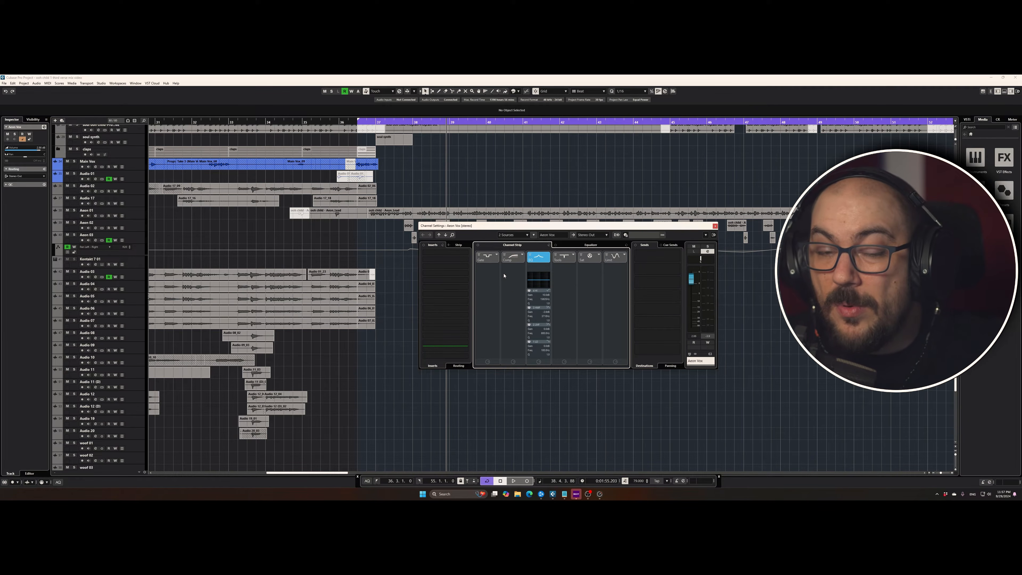
{"action": "left_click", "coordinate": [576, 246]}
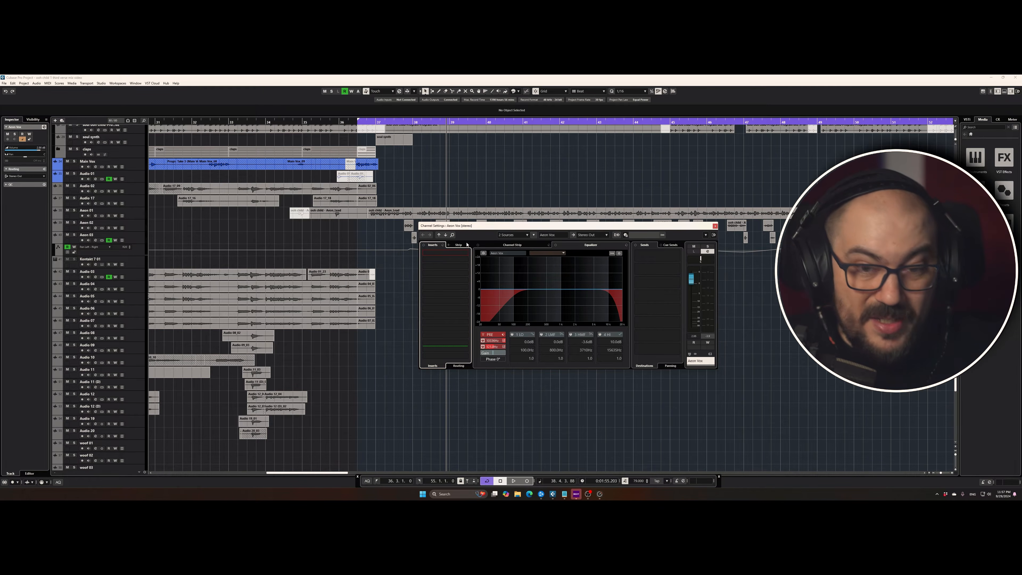
Insert FabFilter Pro-C 2 in the first insert slot of the Aeon Vox channel and play the vocal through it.
{"action": "left_click", "coordinate": [462, 253]}
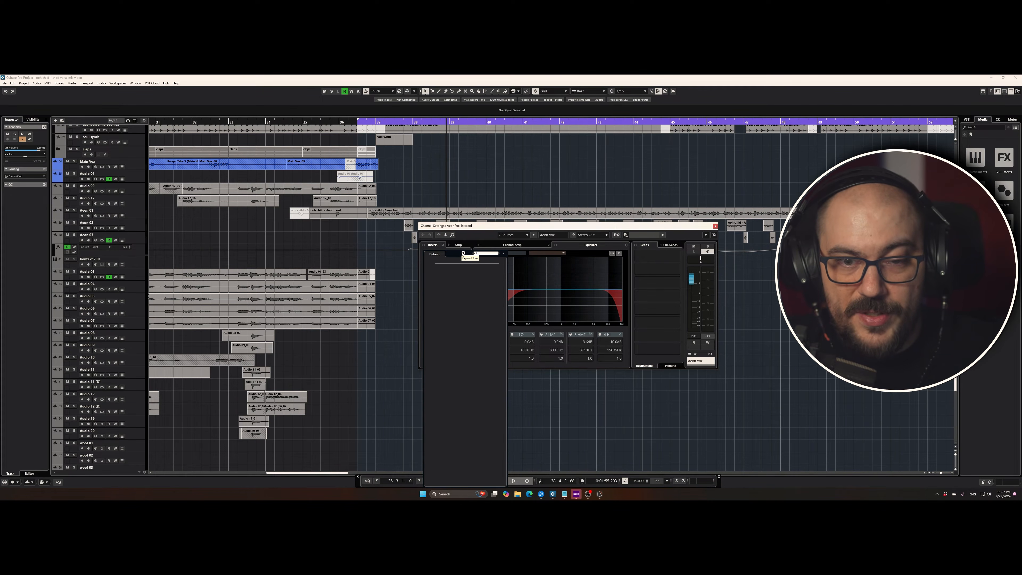
{"action": "left_click_drag", "start_coordinate": [460, 203], "coordinate": [536, 193]}
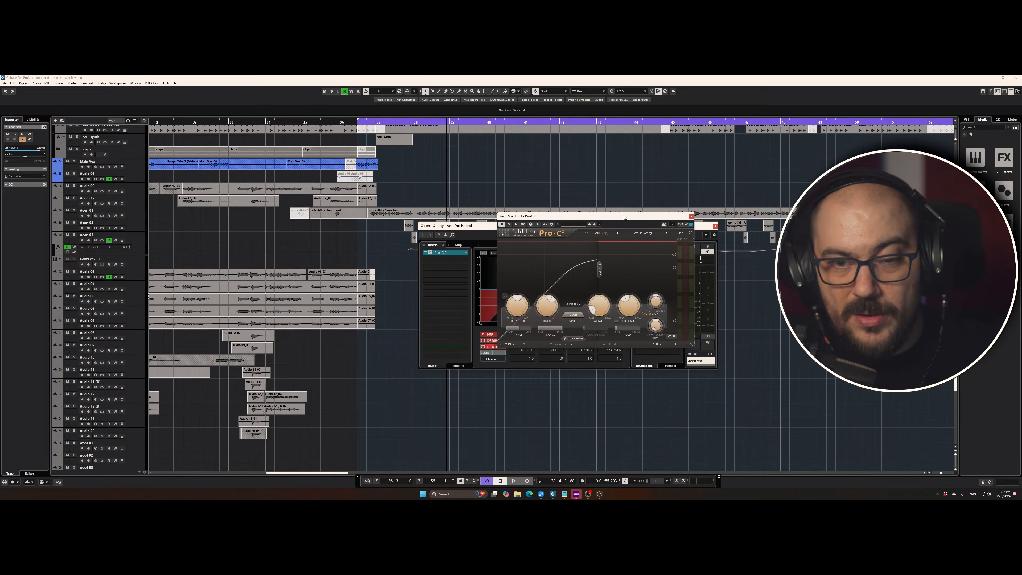
{"action": "left_click", "coordinate": [374, 123]}
{"action": "key", "text": "space"}
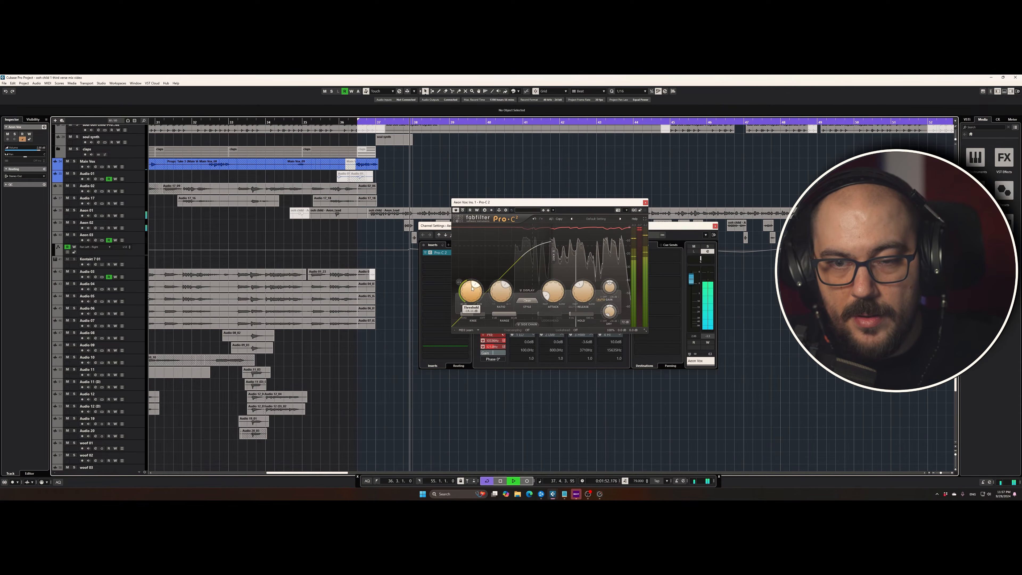
{"action": "mouse_move", "coordinate": [510, 295]}
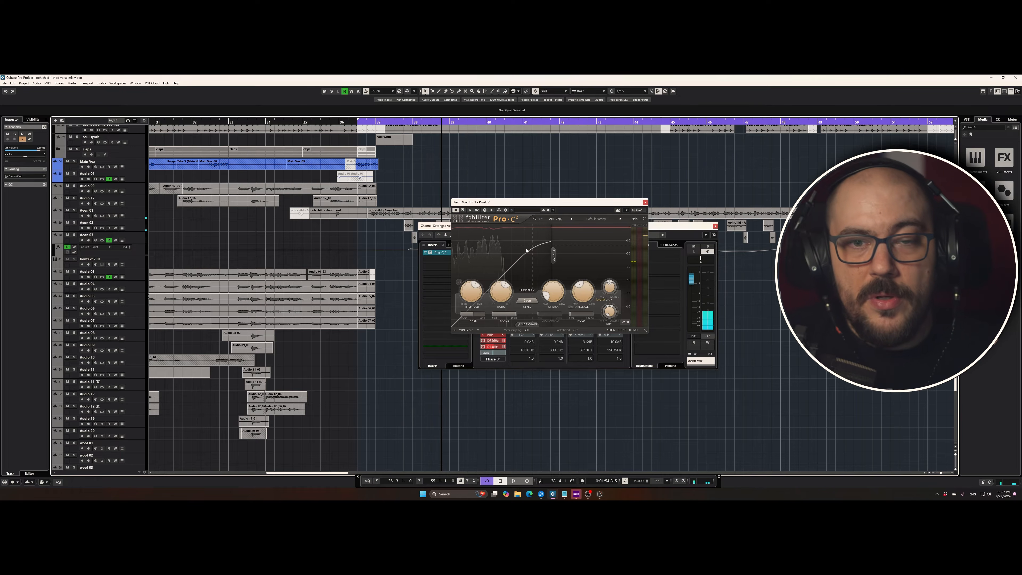
Reposition the Pro-C 2 window below the channel's insert list and play the vocal from bar 36 to audition the compression.
{"action": "left_click_drag", "start_coordinate": [540, 203], "coordinate": [410, 273]}
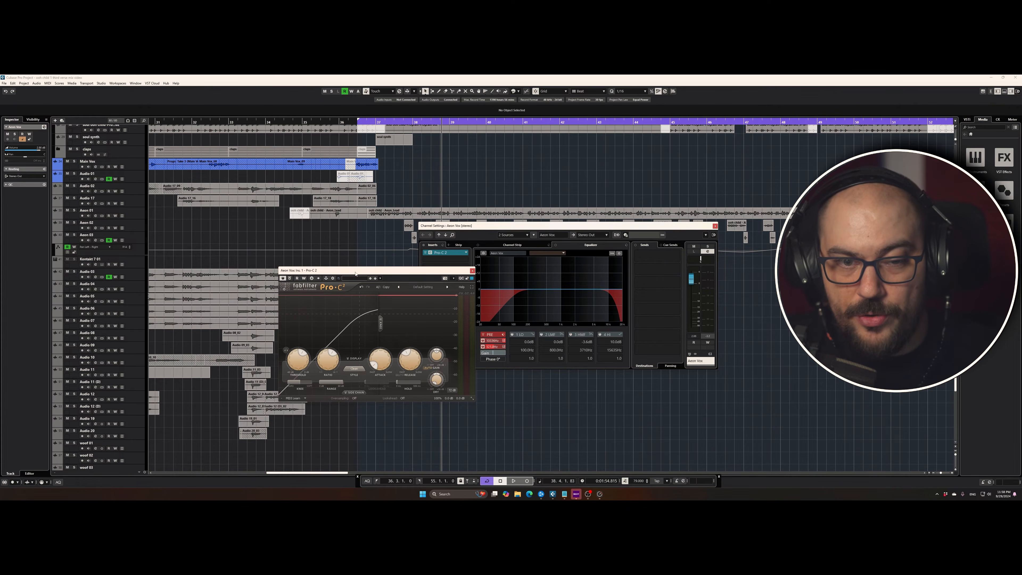
{"action": "left_click_drag", "start_coordinate": [356, 273], "coordinate": [374, 265]}
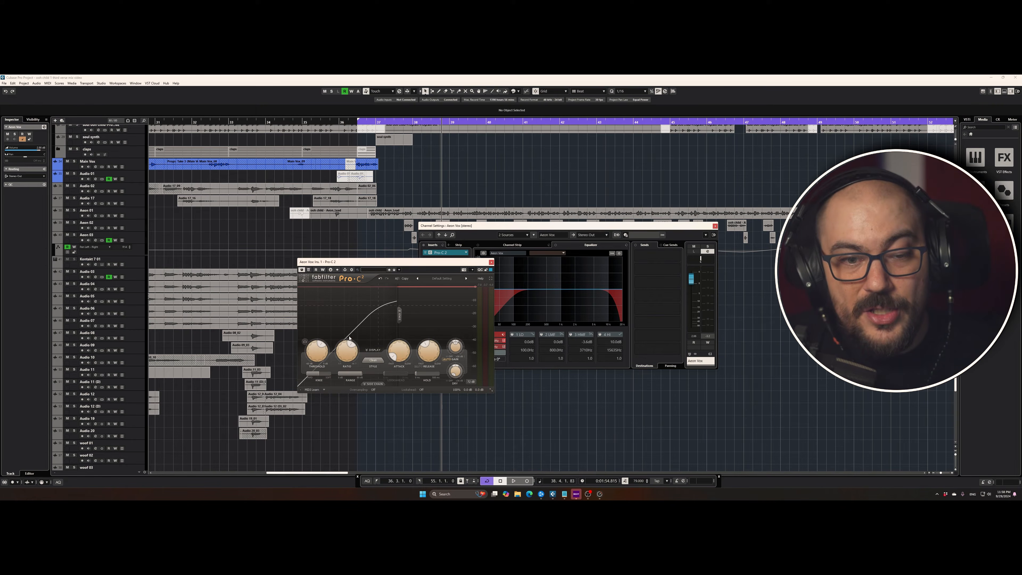
{"action": "left_click_drag", "start_coordinate": [376, 266], "coordinate": [522, 267]}
{"action": "left_click_drag", "start_coordinate": [375, 123], "coordinate": [369, 122]}
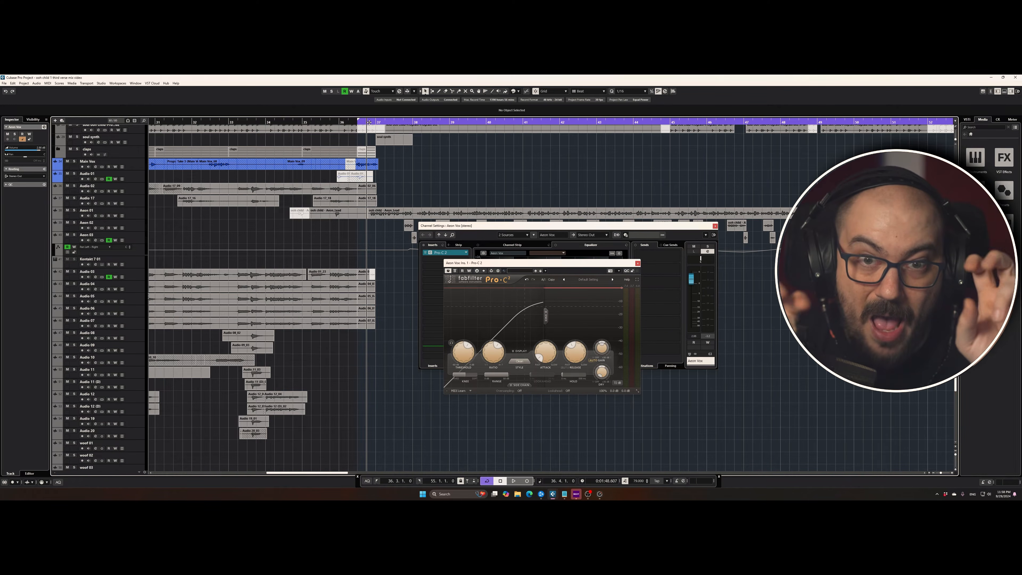
{"action": "key", "text": "space"}
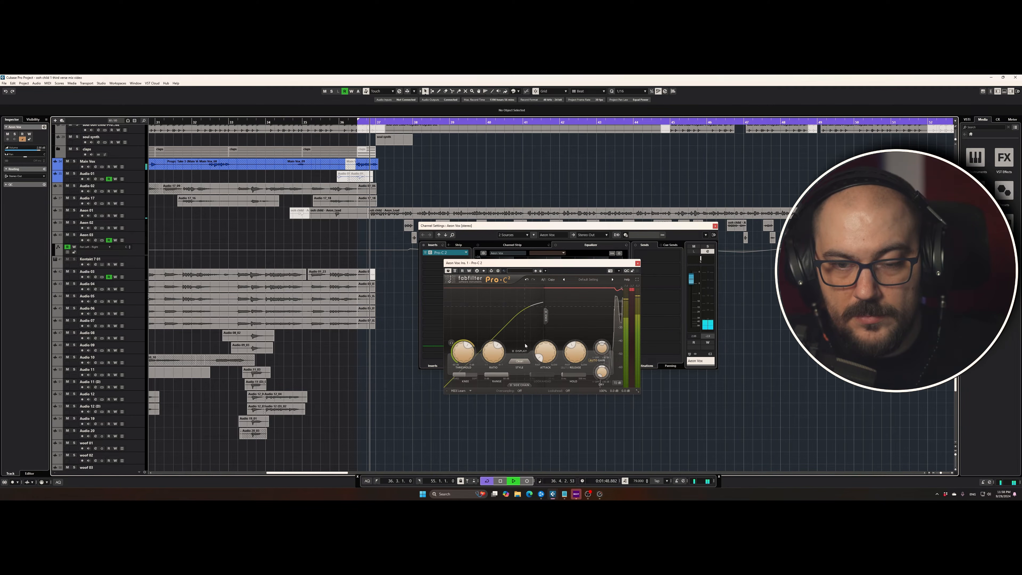
{"action": "left_click", "coordinate": [526, 362]}
{"action": "left_click", "coordinate": [379, 340]}
{"action": "key", "text": "space"}
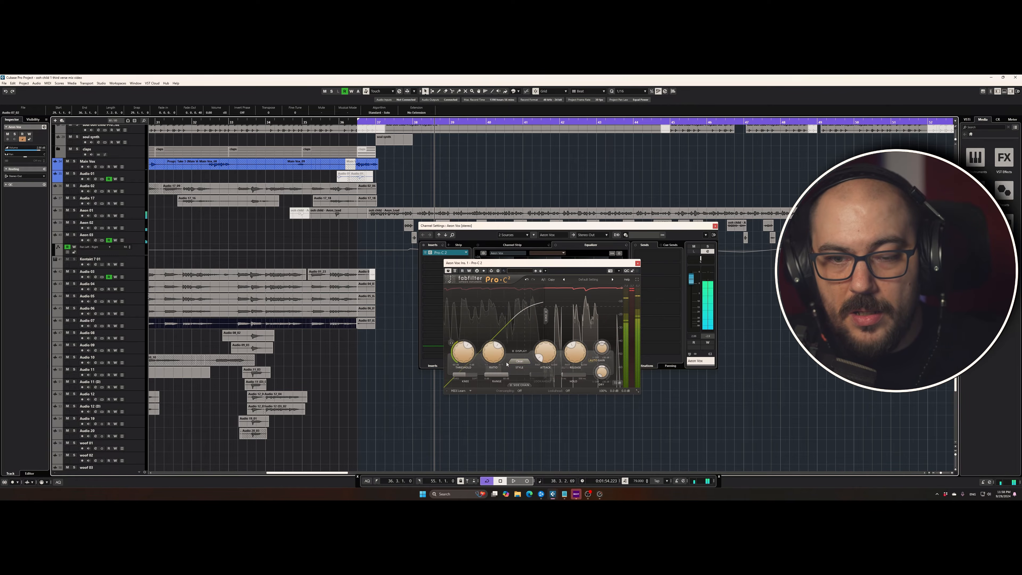
Try the Classic and Opto compression styles, set Pro-C 2 to Classic, and audition the vocal from bar 36.
{"action": "left_click", "coordinate": [519, 361]}
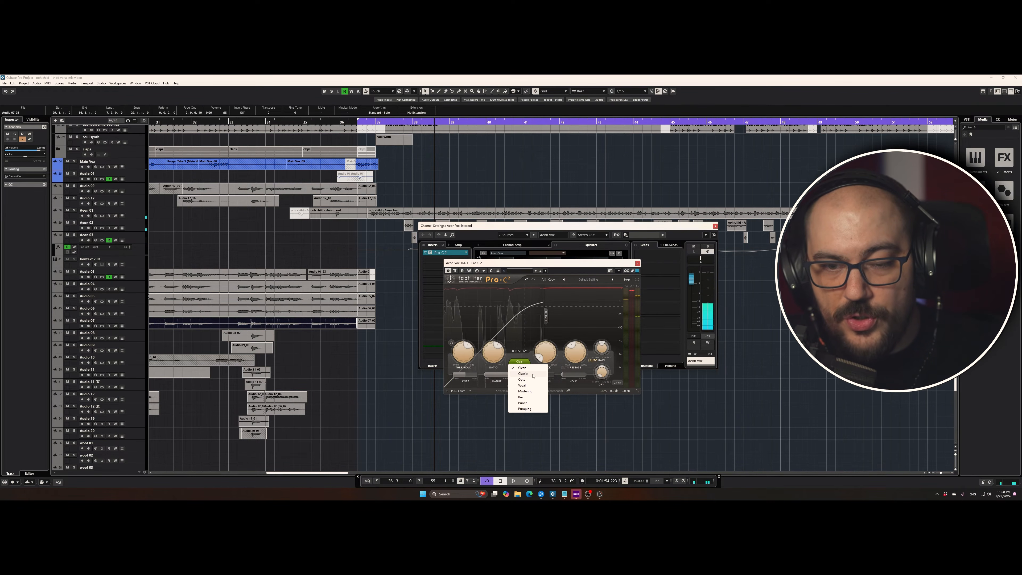
{"action": "left_click", "coordinate": [532, 374]}
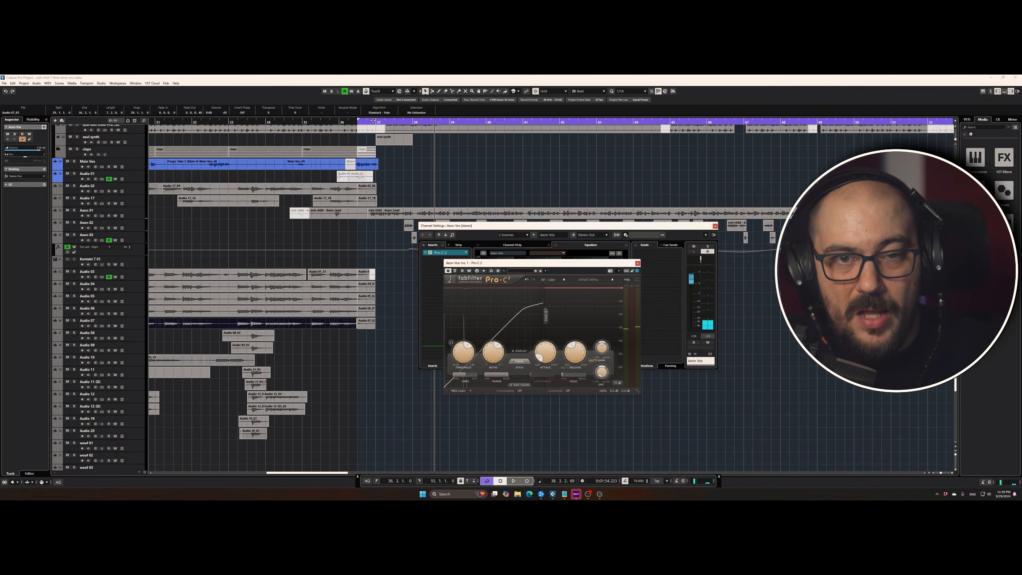
{"action": "left_click", "coordinate": [373, 120]}
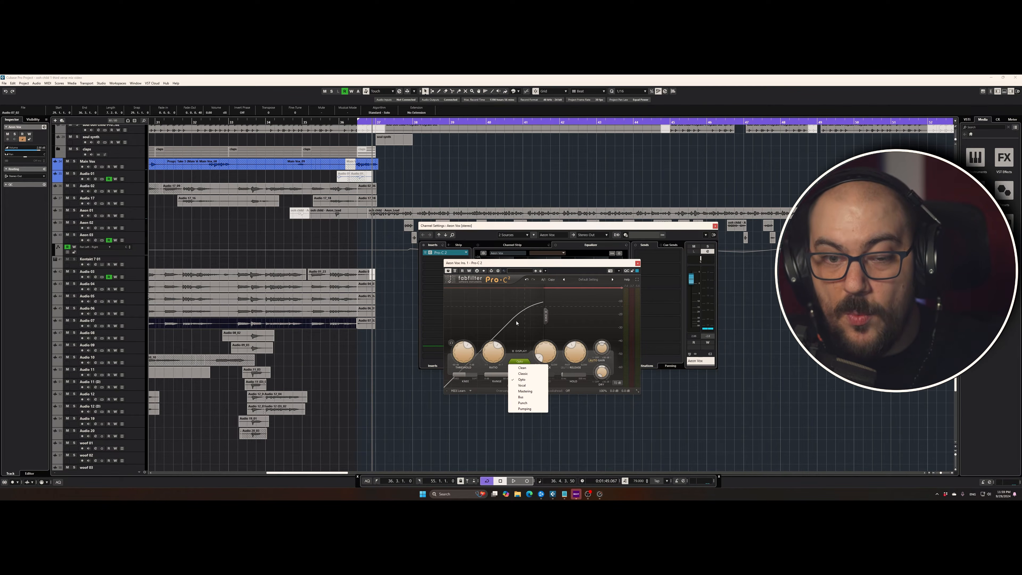
{"action": "left_click", "coordinate": [522, 374]}
{"action": "left_click", "coordinate": [401, 299]}
{"action": "key", "text": "space"}
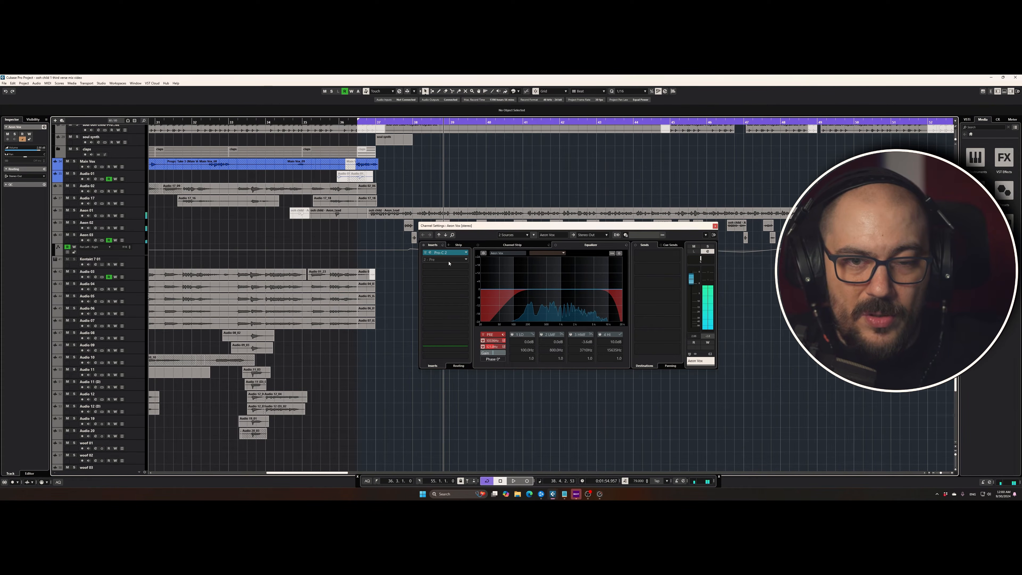
Insert a second Pro-C 2 below the first on the Aeon Vox channel and set its style to Opto.
{"action": "left_click", "coordinate": [446, 253]}
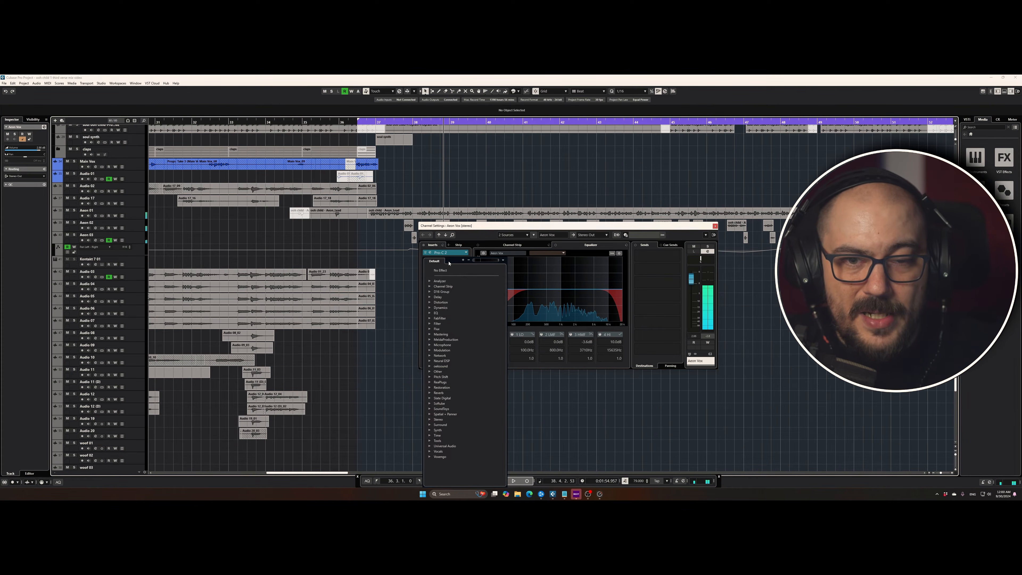
{"action": "mouse_move", "coordinate": [442, 318]}
{"action": "left_click", "coordinate": [553, 308]}
{"action": "left_click", "coordinate": [552, 303]}
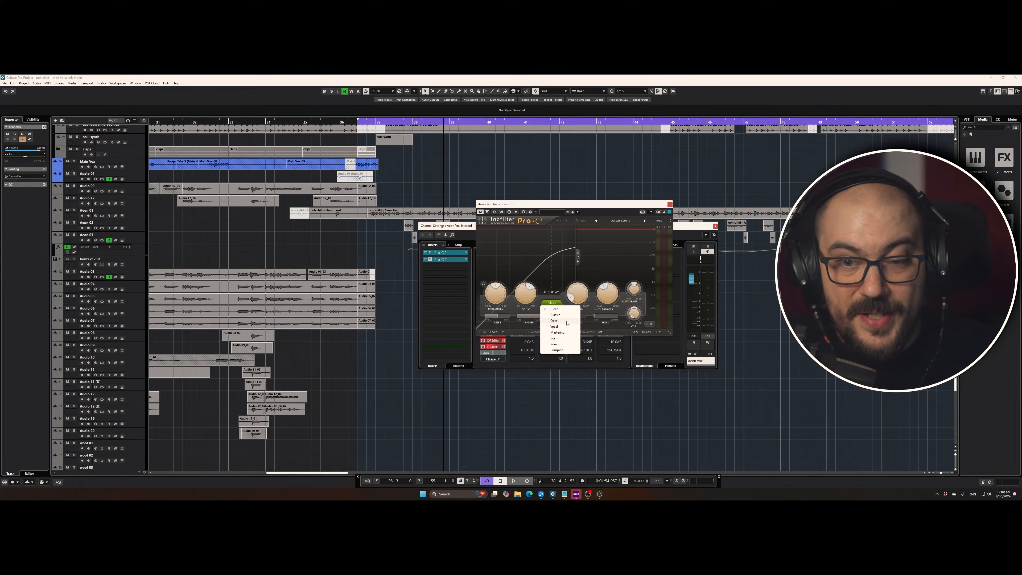
{"action": "left_click", "coordinate": [566, 321]}
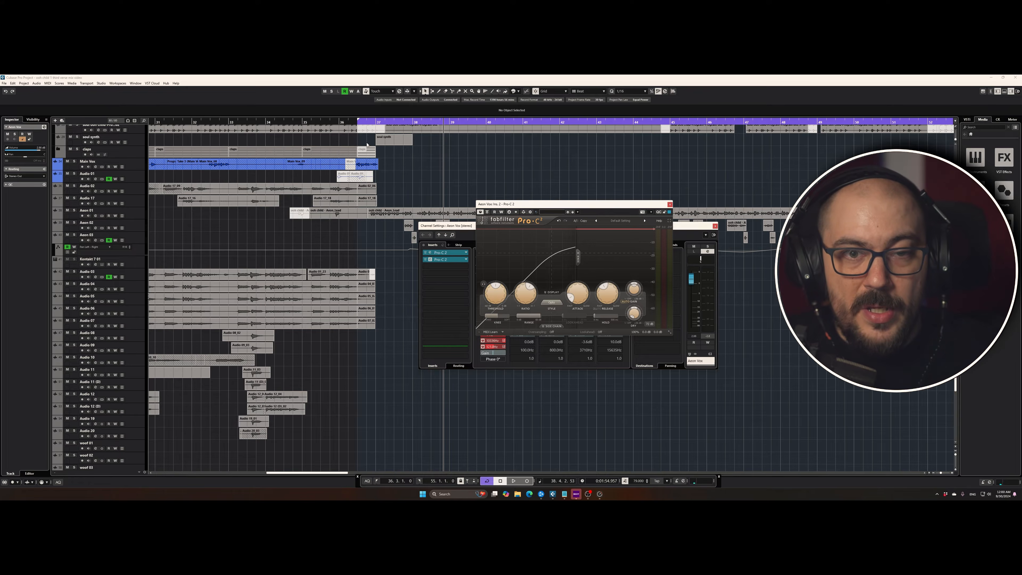
Lower the second compressor's ratio while playing the vocal from bar 36, and close its window.
{"action": "left_click", "coordinate": [366, 122]}
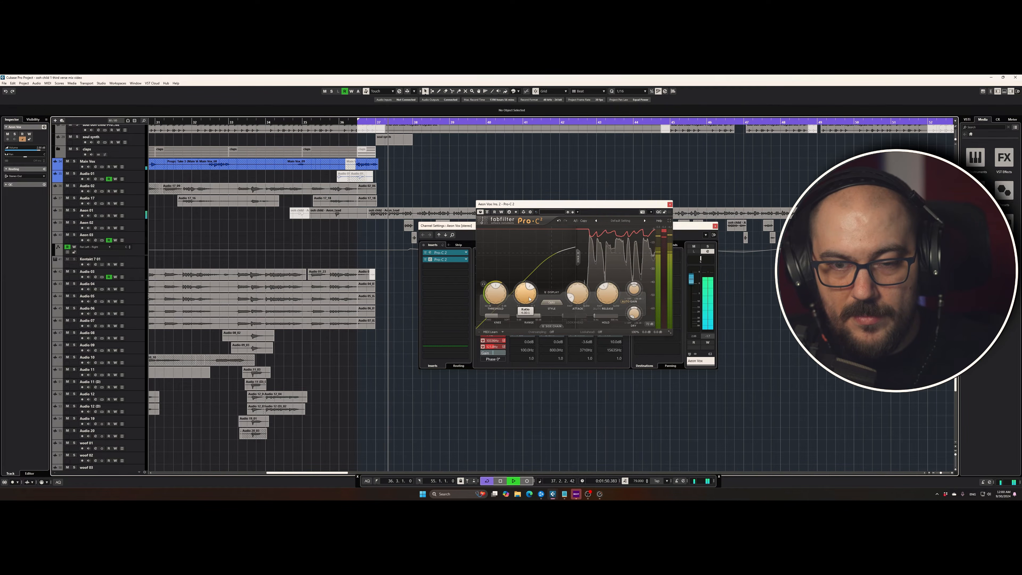
{"action": "left_click_drag", "start_coordinate": [529, 298], "coordinate": [520, 311]}
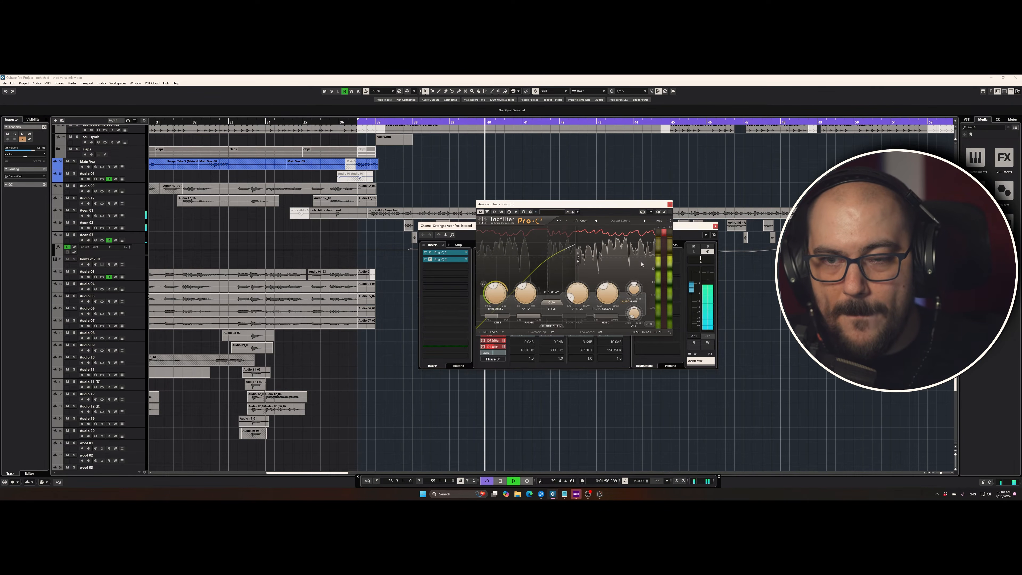
{"action": "mouse_move", "coordinate": [577, 284]}
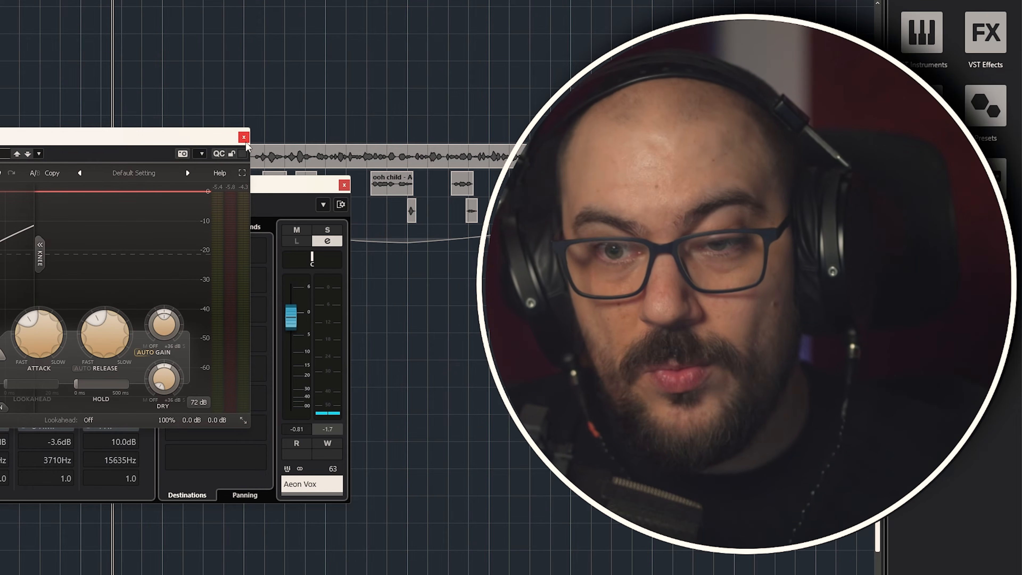
{"action": "left_click", "coordinate": [245, 141]}
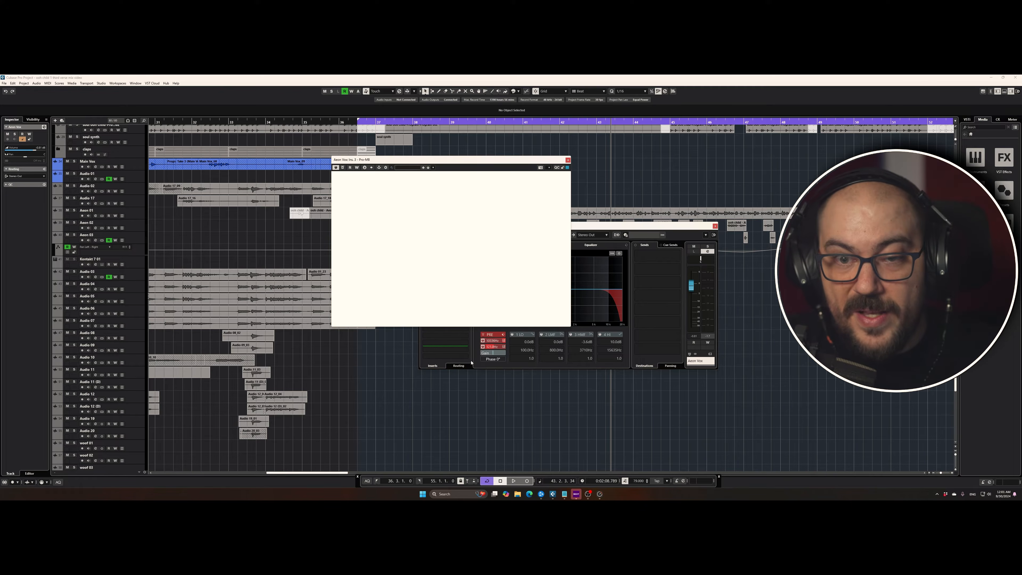
Enlarge the FabFilter Pro-MB window and add a compression band in the vocal's midrange.
{"action": "key", "text": "space"}
{"action": "left_click_drag", "start_coordinate": [570, 327], "coordinate": [662, 382]}
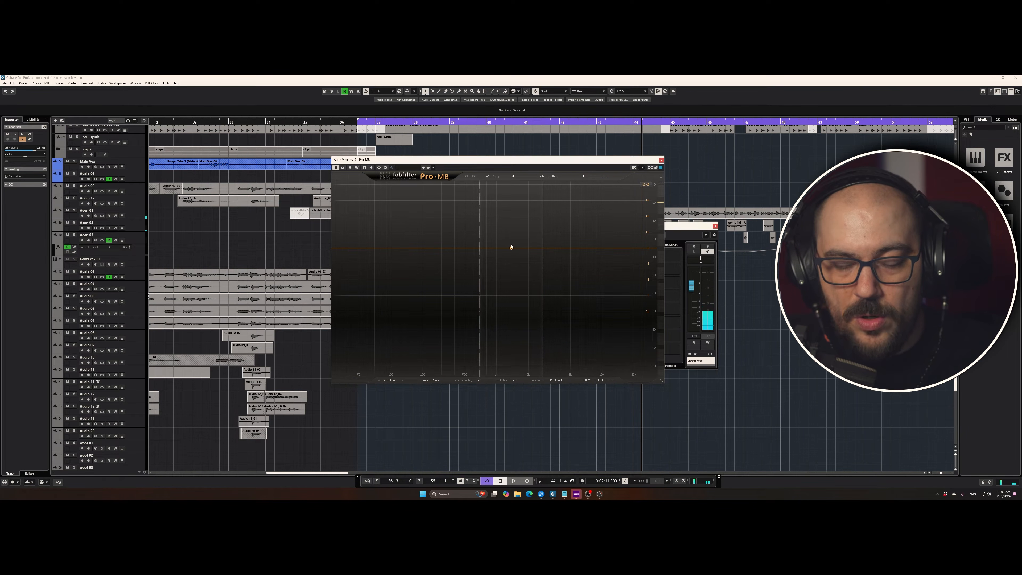
{"action": "left_click", "coordinate": [509, 247]}
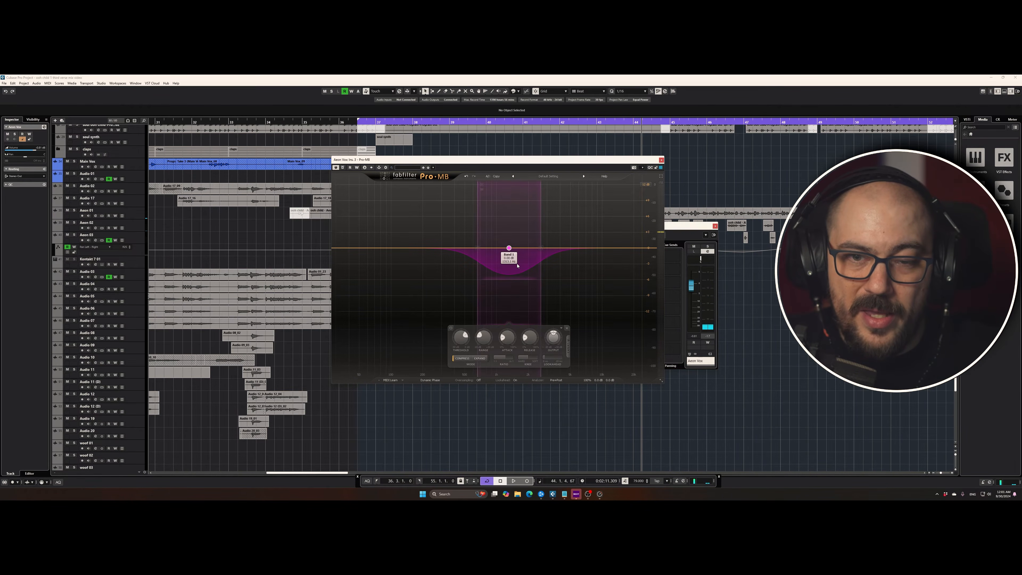
Play sections of the vocal repeatedly to audition the effect of Pro-MB's midrange band.
{"action": "key", "text": "space"}
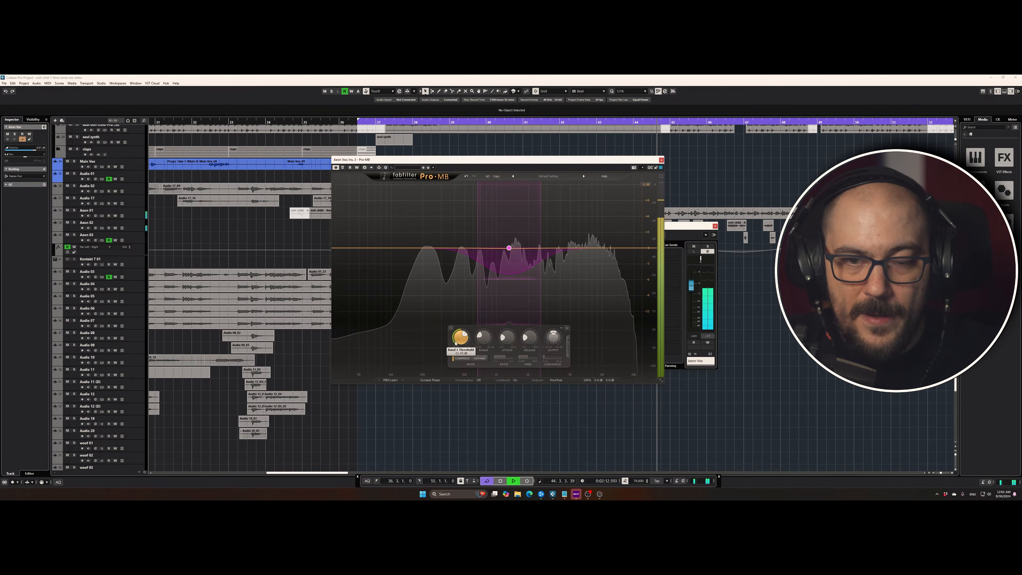
{"action": "key", "text": "space"}
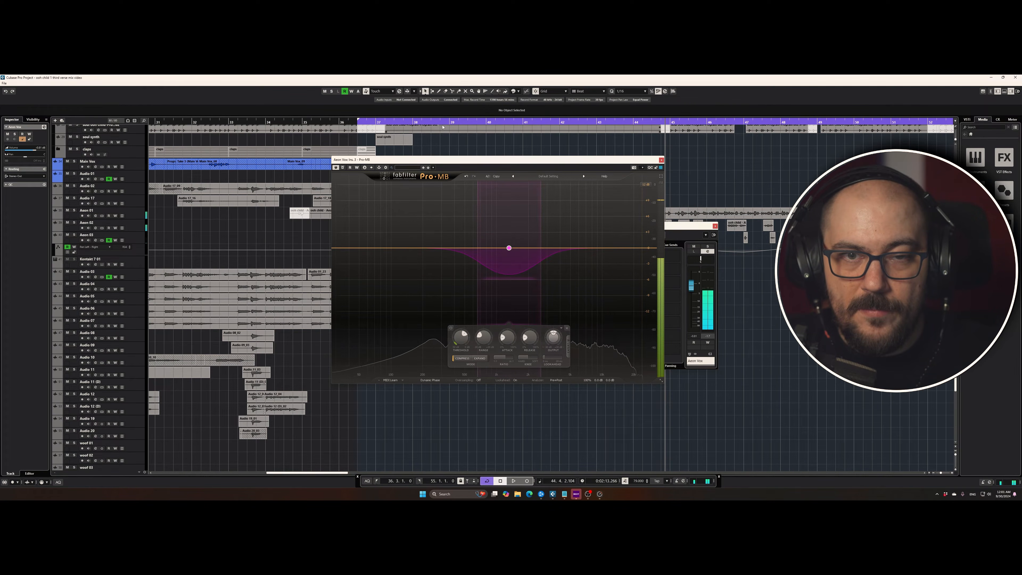
{"action": "key", "text": "space"}
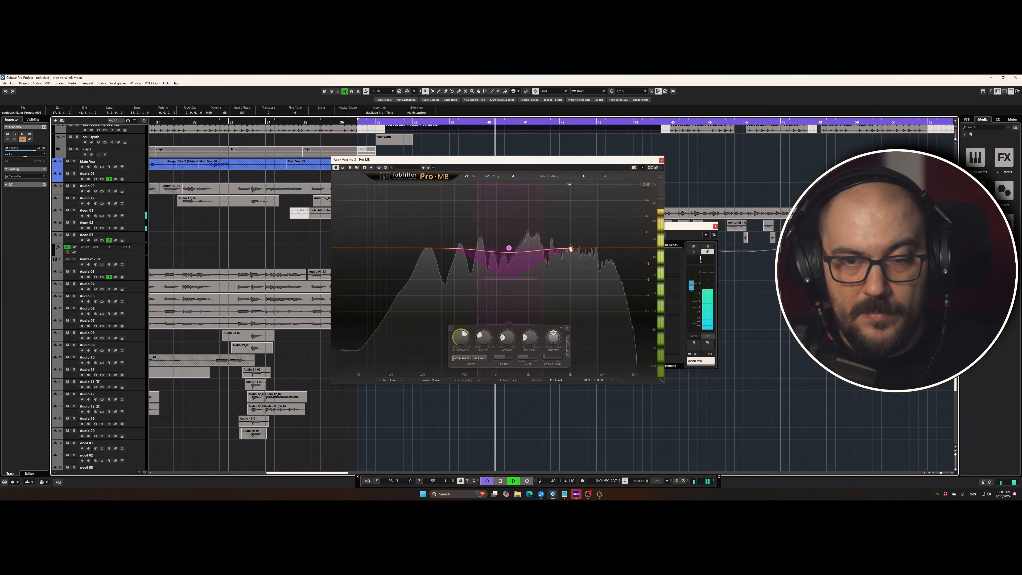
{"action": "key", "text": "space"}
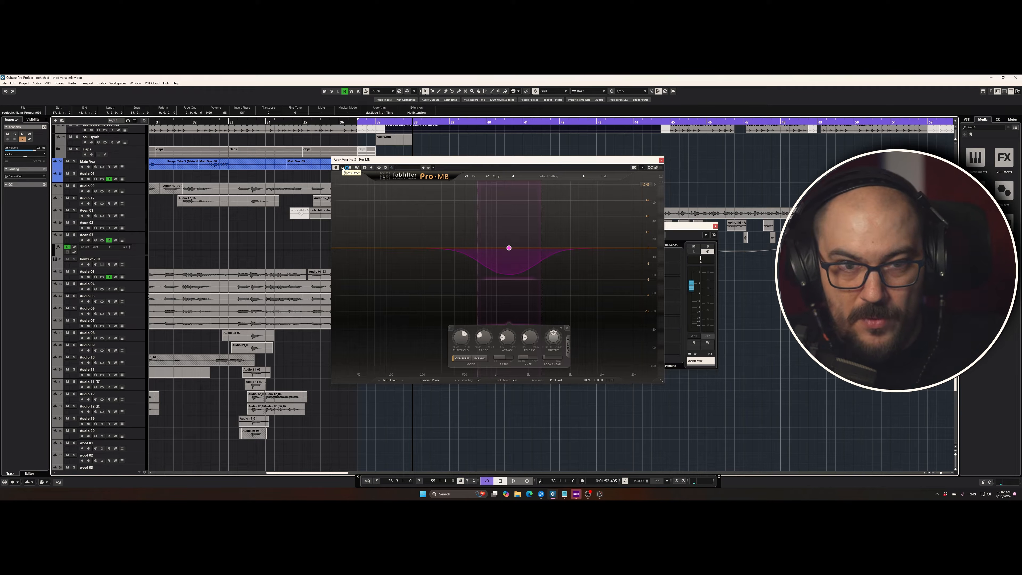
{"action": "key", "text": "space"}
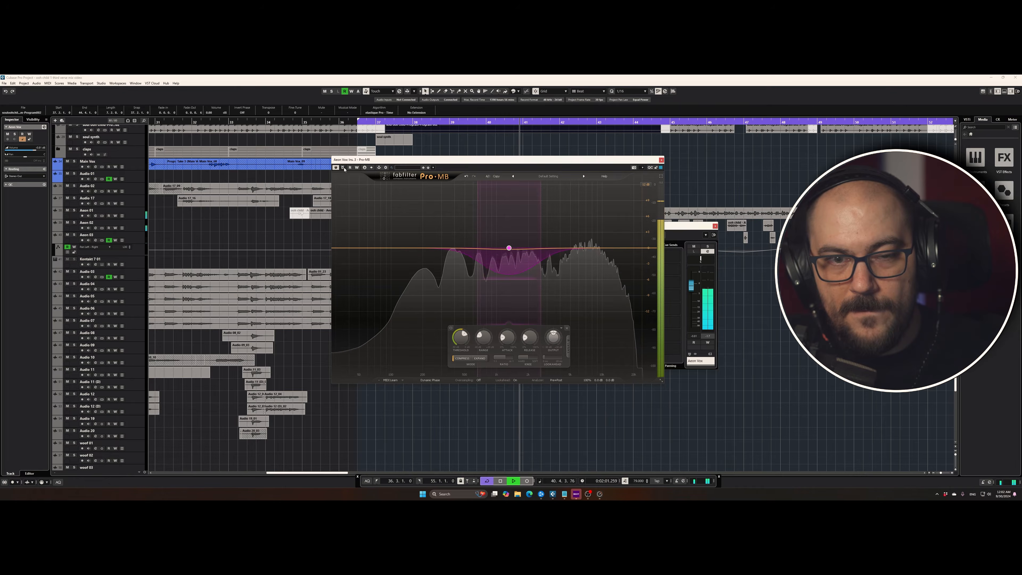
{"action": "key", "text": "space"}
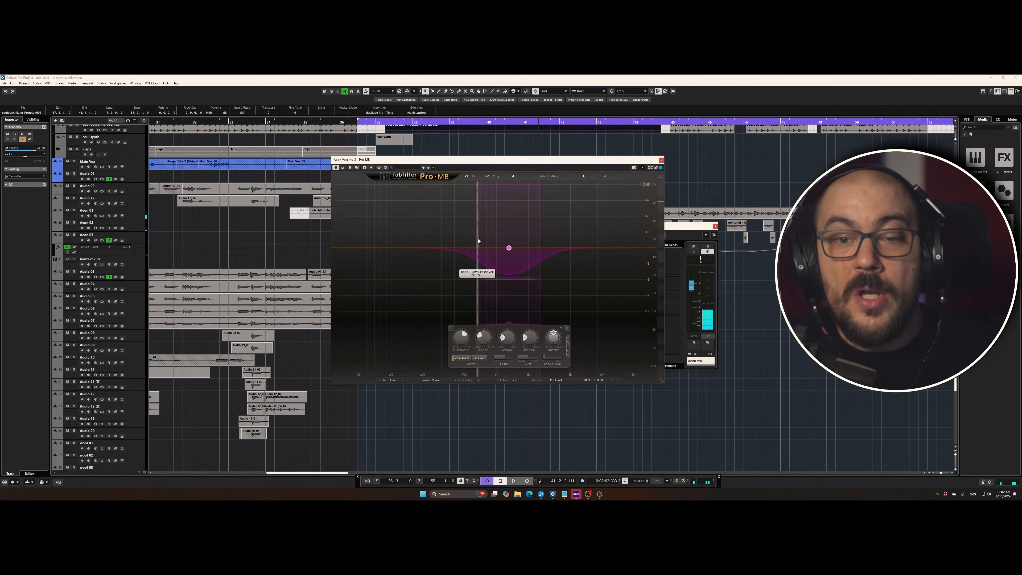
Add one Pro-MB band above and one below the midrange band, and play the vocal from bar 37.
{"action": "left_click", "coordinate": [569, 248]}
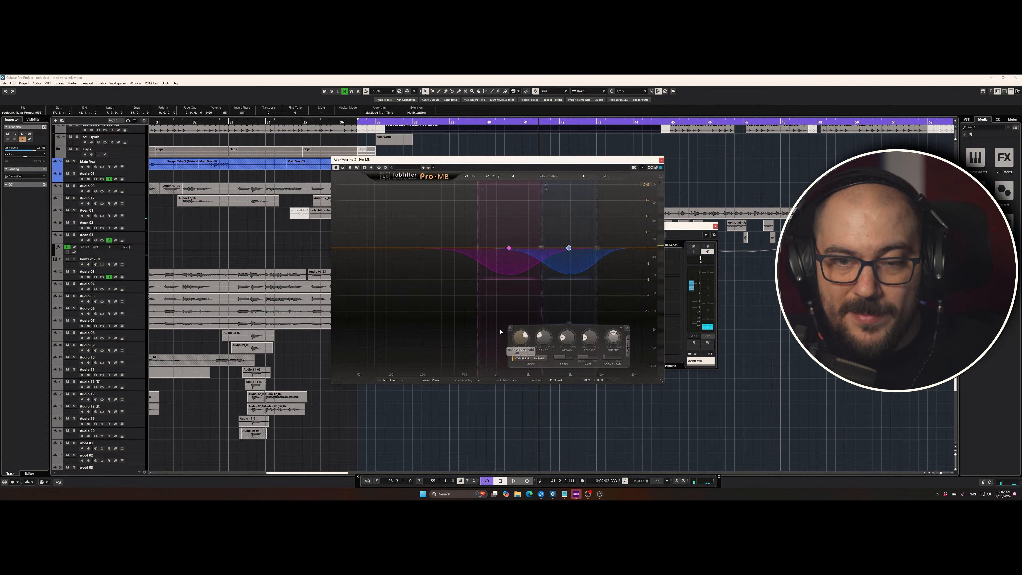
{"action": "left_click", "coordinate": [451, 249]}
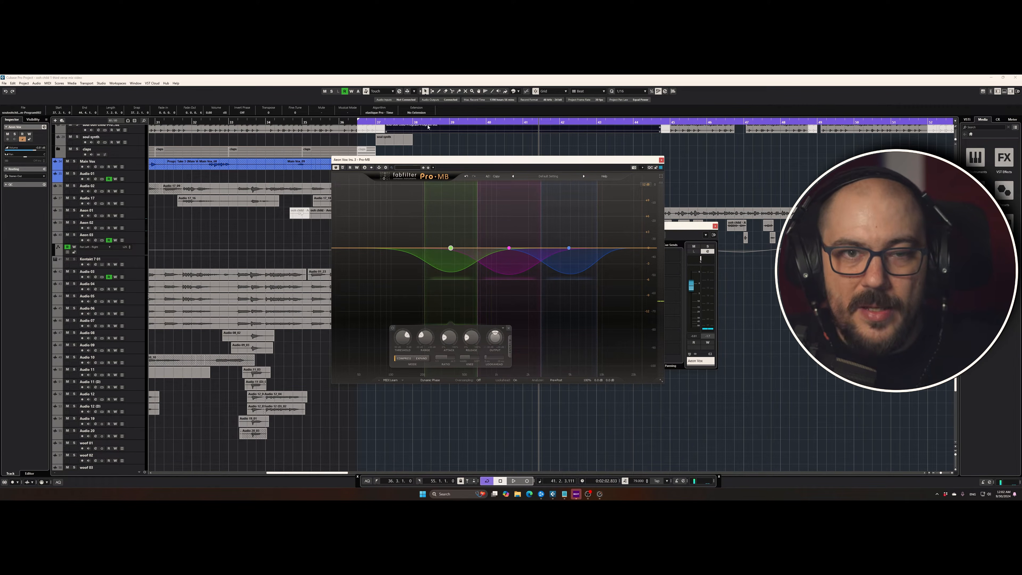
{"action": "left_click", "coordinate": [383, 123]}
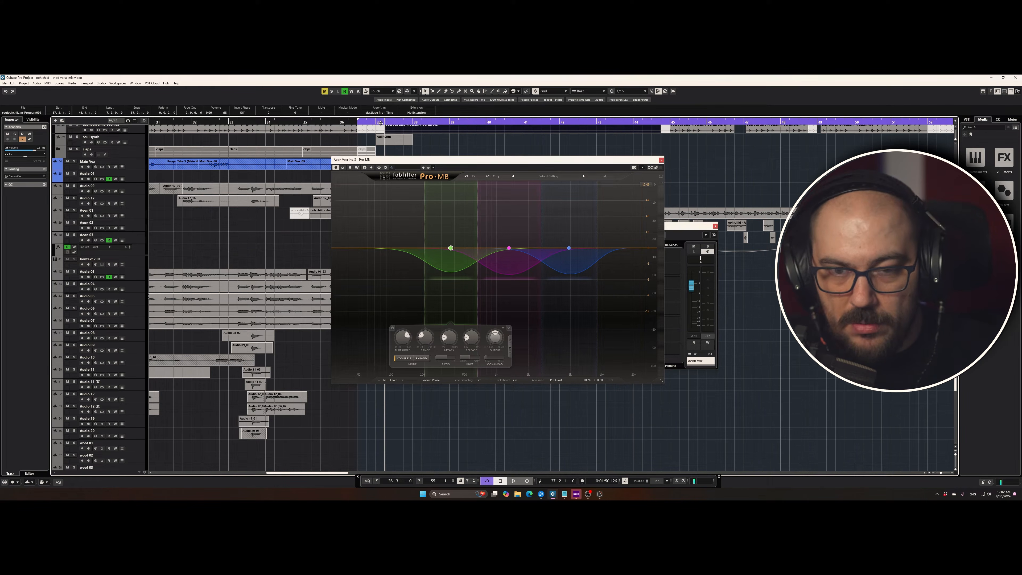
{"action": "key", "text": "space"}
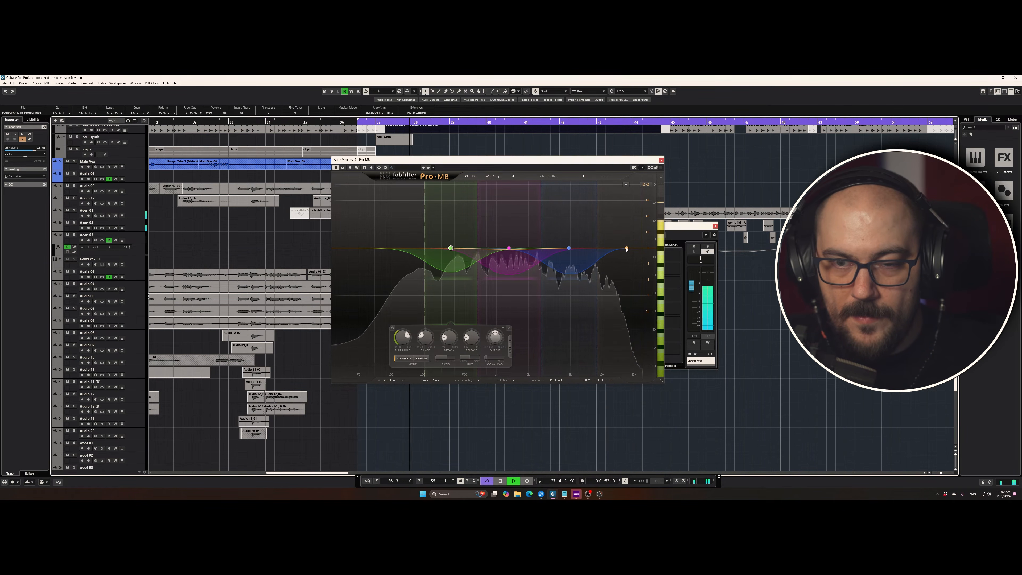
Add a fourth Pro-MB band at the high end of the vocal's spectrum and restart playback to audition it.
{"action": "left_click", "coordinate": [627, 248]}
{"action": "key", "text": "space"}
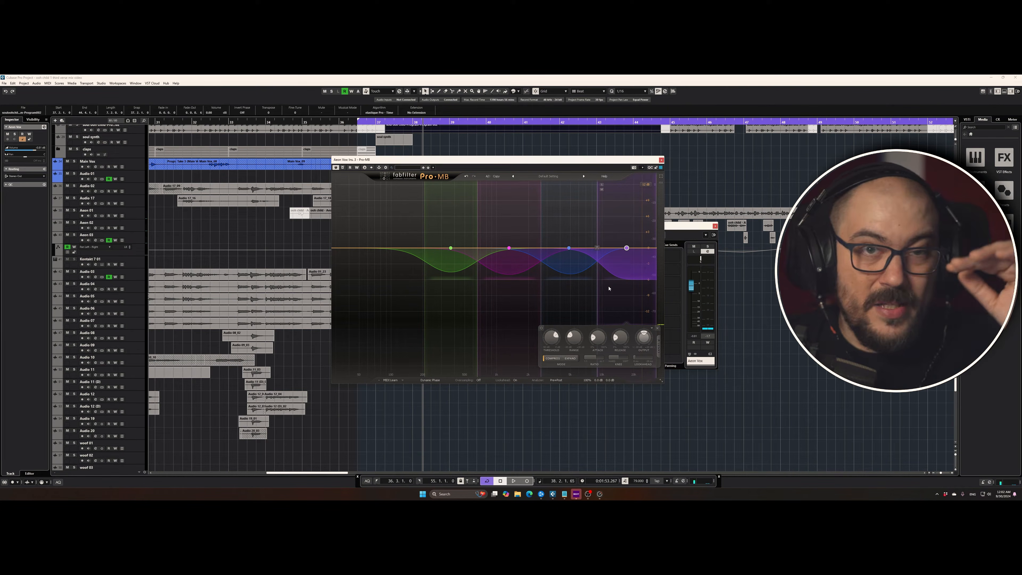
{"action": "key", "text": "space"}
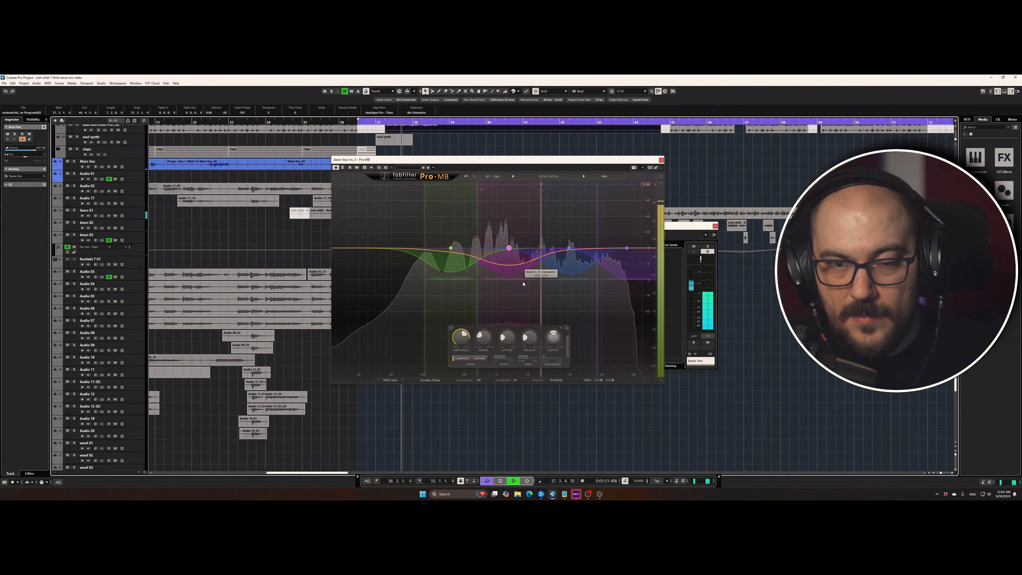
Widen Pro-MB's midrange band by moving its crossovers, and adjust its threshold and range while playing from bar 37.
{"action": "key", "text": "space"}
{"action": "left_click_drag", "start_coordinate": [479, 251], "coordinate": [483, 251]}
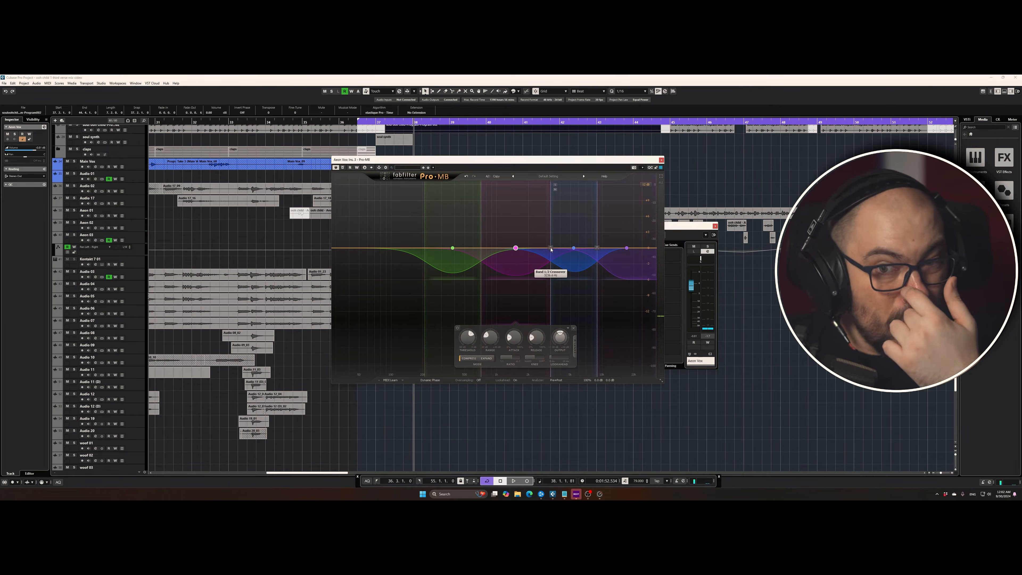
{"action": "left_click", "coordinate": [370, 121]}
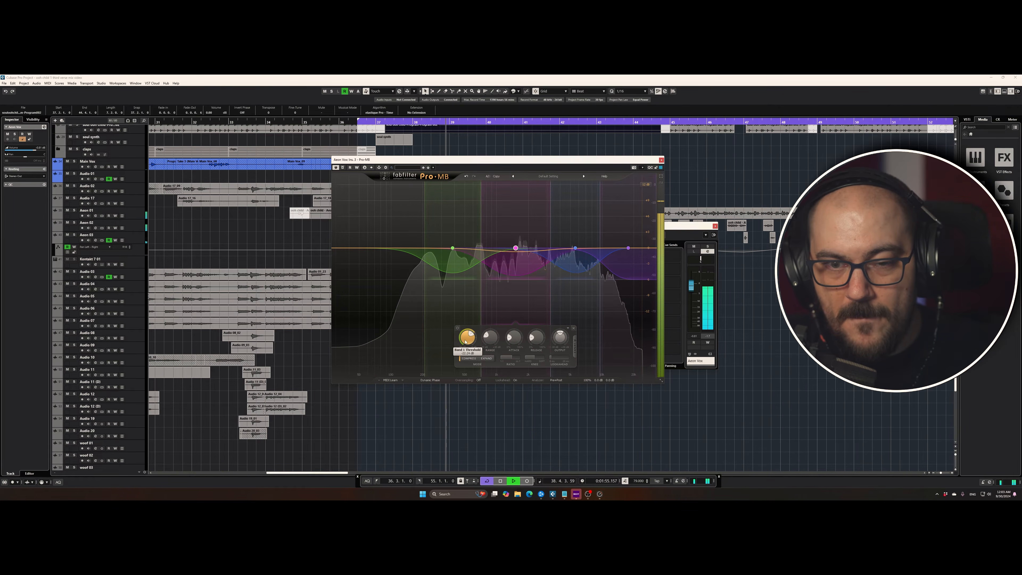
{"action": "scroll", "coordinate": [466, 341], "scroll_direction": "down", "scroll_amount": 3}
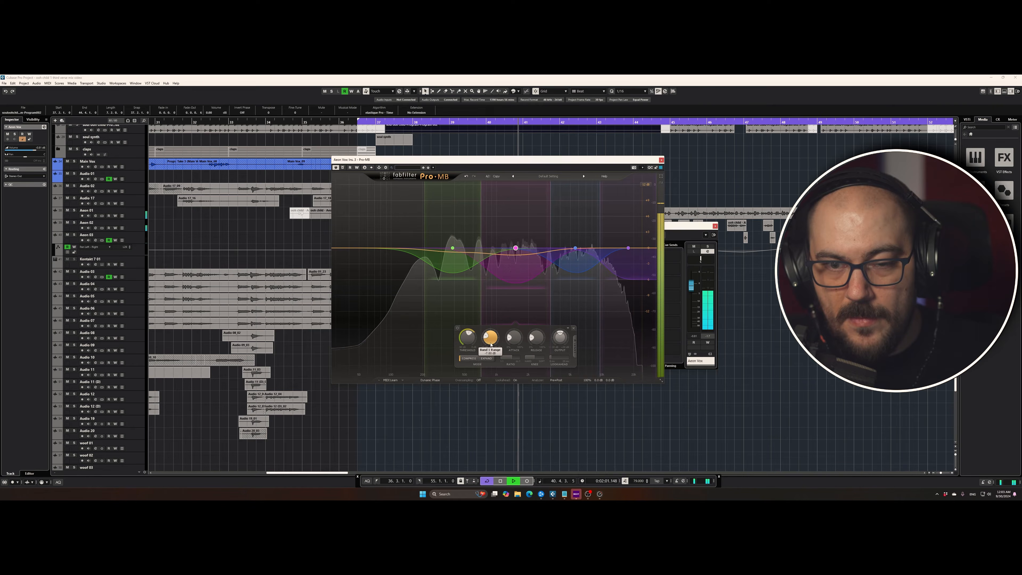
Compare the vocal around bar 37 with Pro-MB bypassed and active.
{"action": "left_click", "coordinate": [370, 122]}
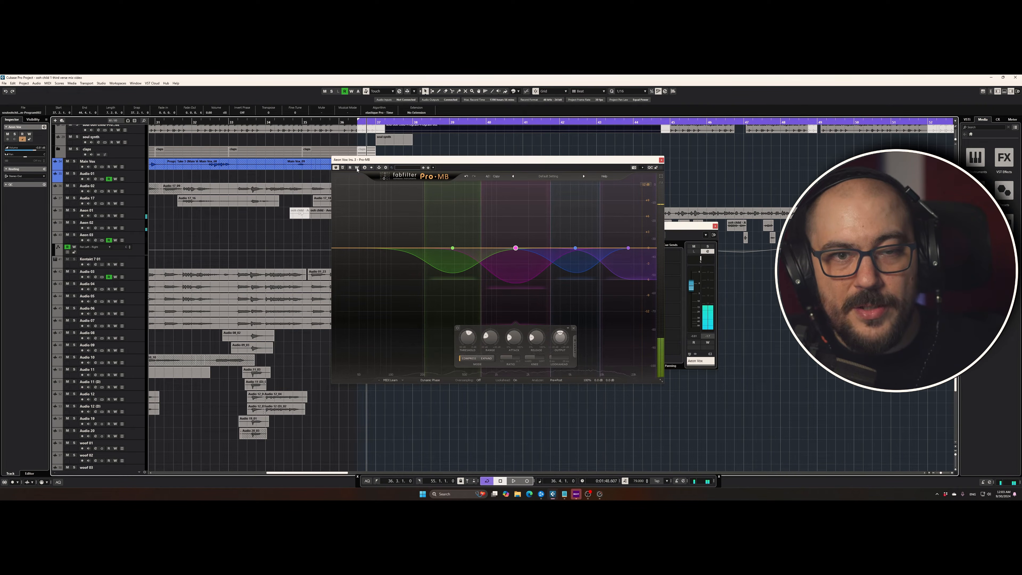
{"action": "key", "text": "space"}
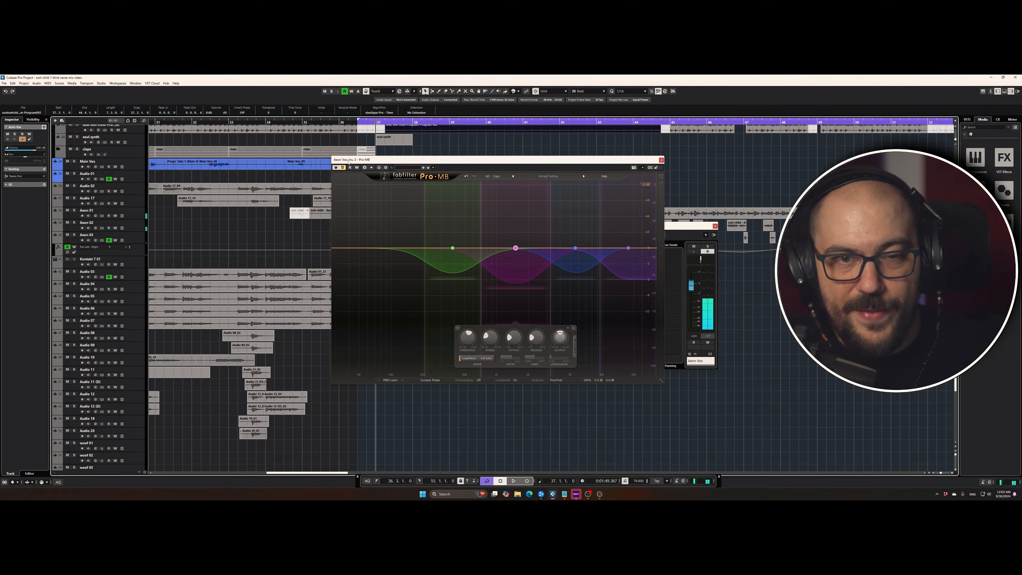
{"action": "double_click", "coordinate": [374, 123]}
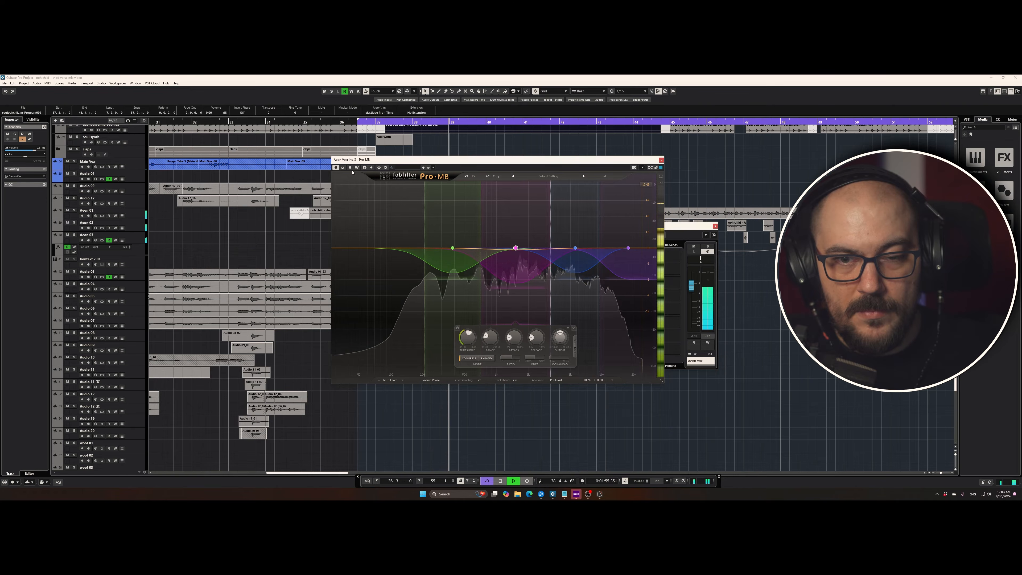
{"action": "key", "text": "space"}
Mute the Aeon 03 track, play the vocal with Pro-MB again from around bar 37, and close the Pro-MB window.
{"action": "left_click", "coordinate": [67, 234]}
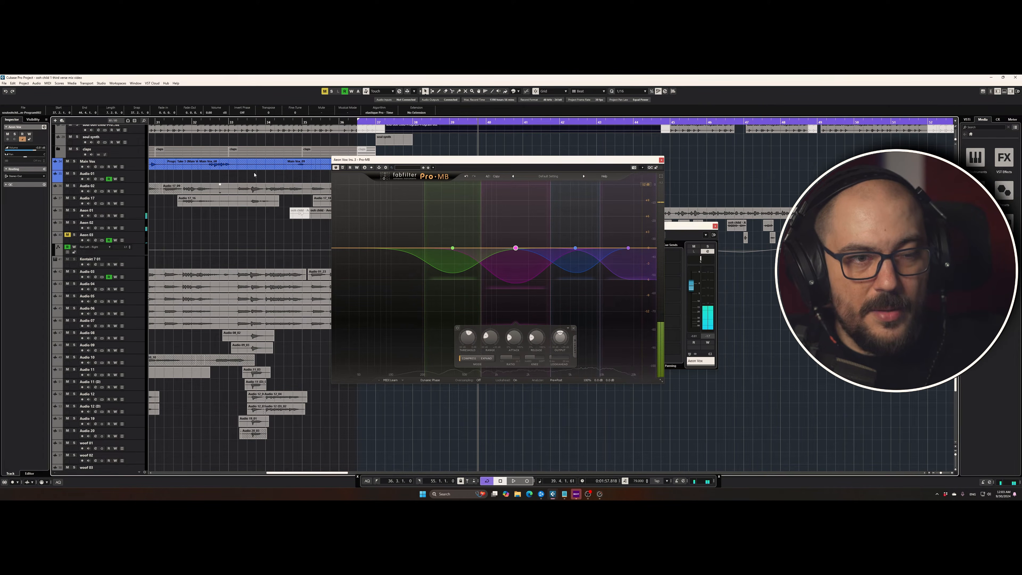
{"action": "left_click", "coordinate": [363, 128]}
{"action": "key", "text": "space"}
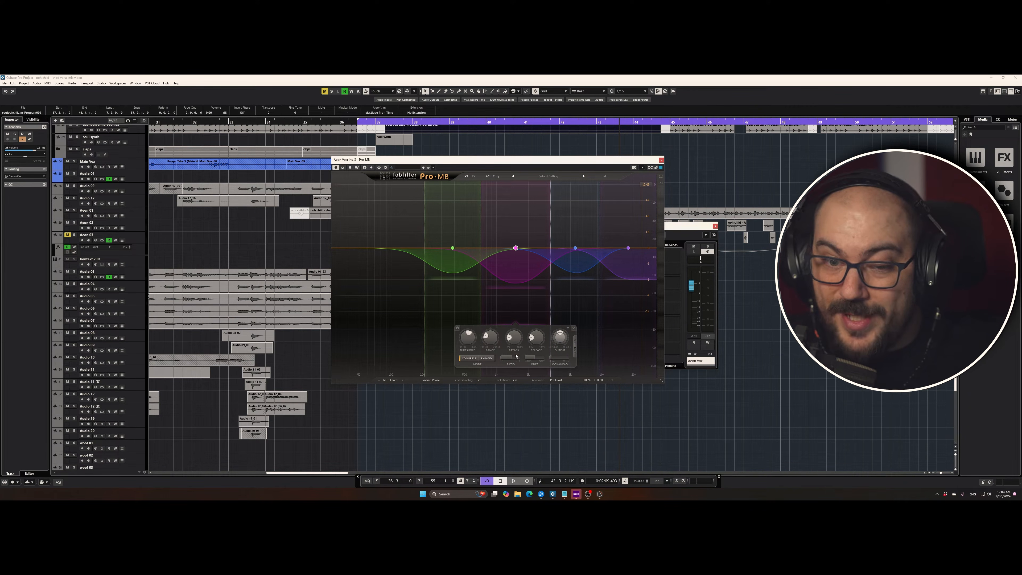
{"action": "left_click", "coordinate": [378, 122]}
{"action": "key", "text": "space"}
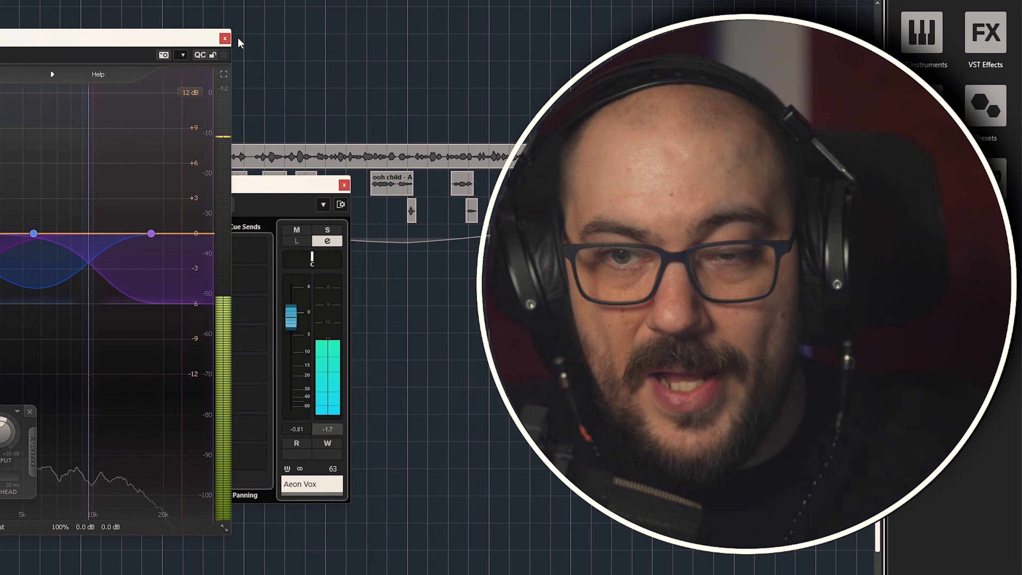
{"action": "left_click", "coordinate": [225, 40]}
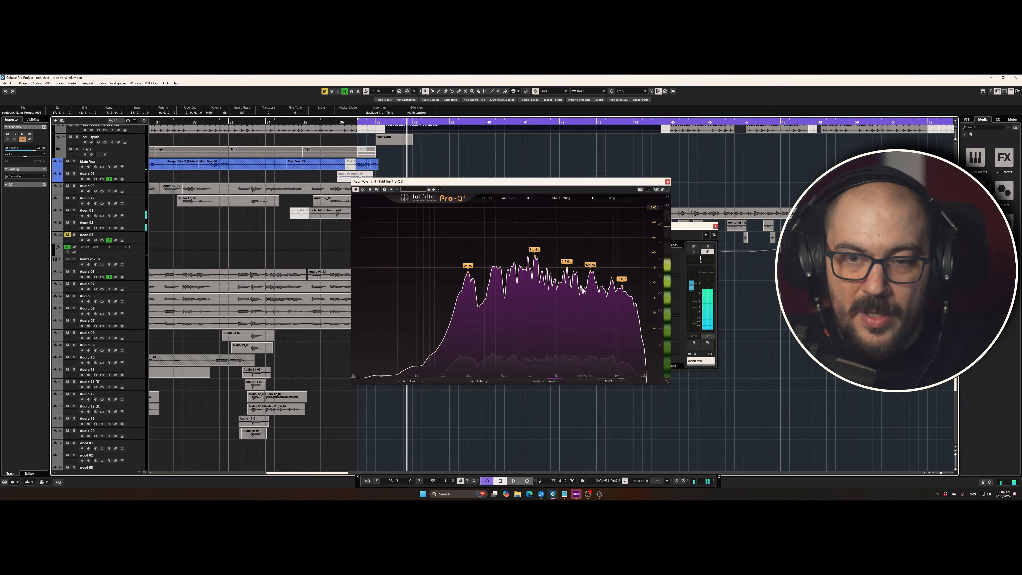
Add a gentle, broad cut in the vocal's low mids with FabFilter Pro-Q 3, fine-tuning it during playback.
{"action": "key", "text": "space"}
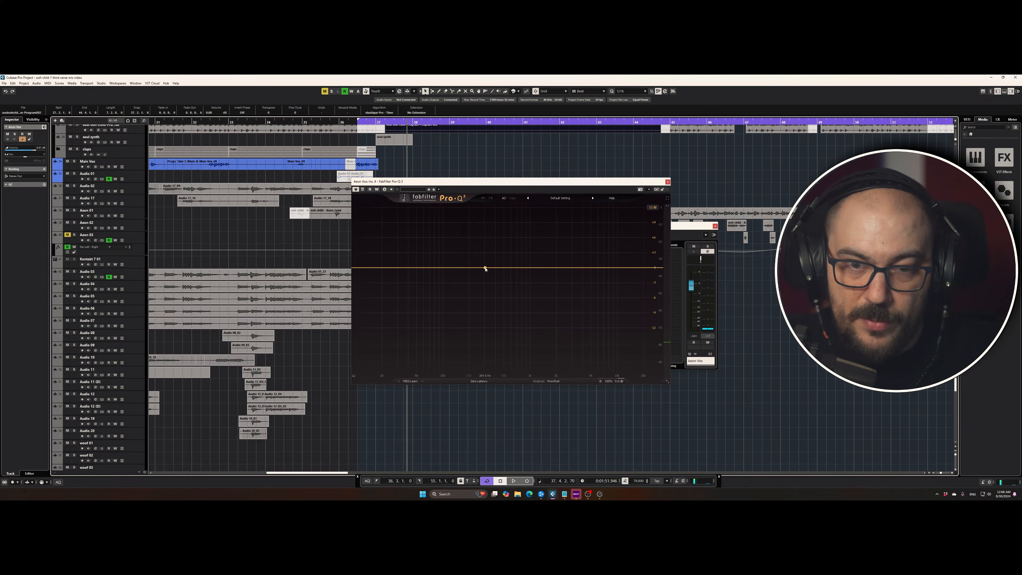
{"action": "left_click_drag", "start_coordinate": [486, 269], "coordinate": [486, 275]}
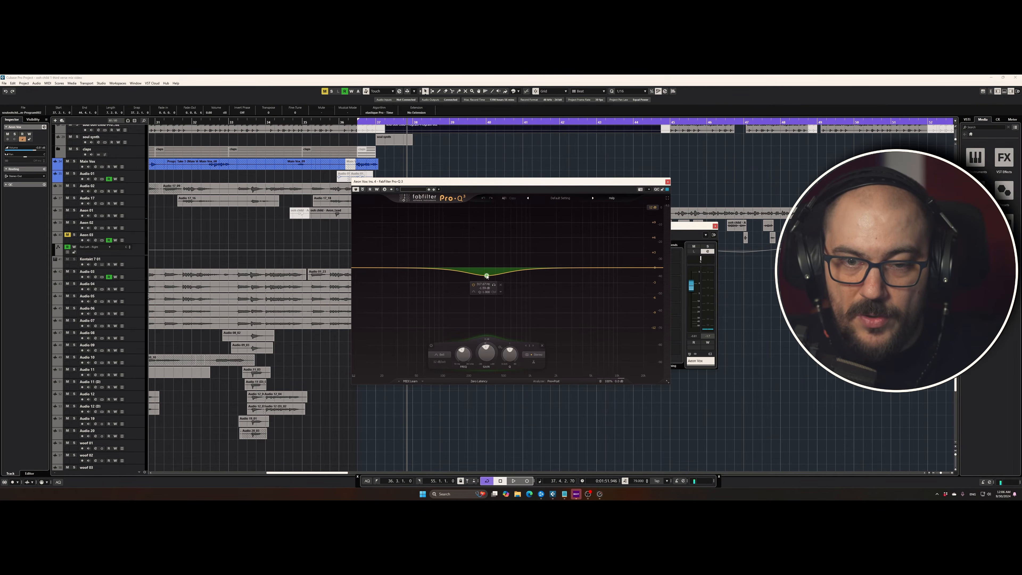
{"action": "scroll", "coordinate": [486, 277], "scroll_direction": "down", "scroll_amount": 1}
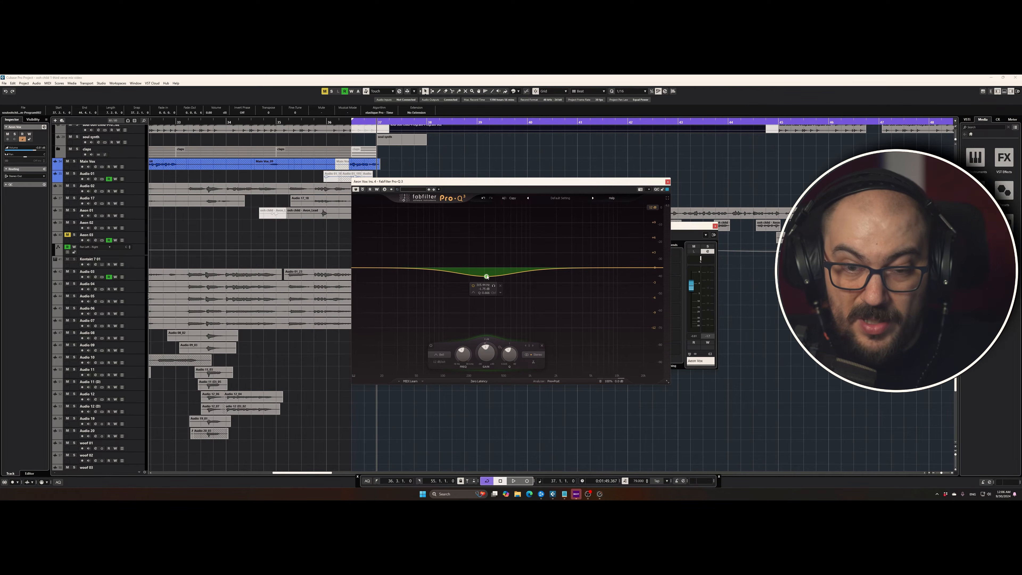
{"action": "key", "text": "space"}
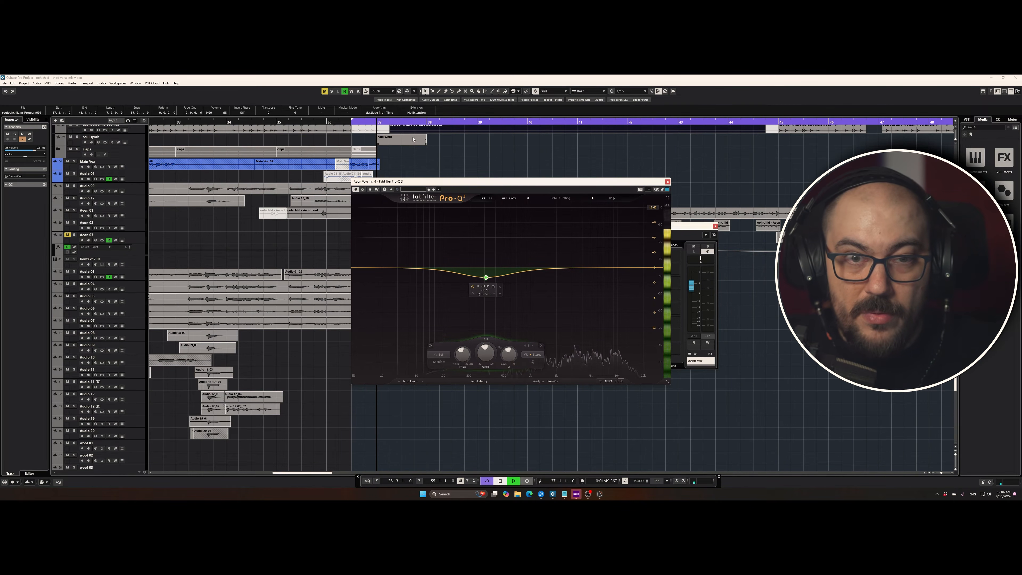
{"action": "left_click_drag", "start_coordinate": [486, 277], "coordinate": [483, 274]}
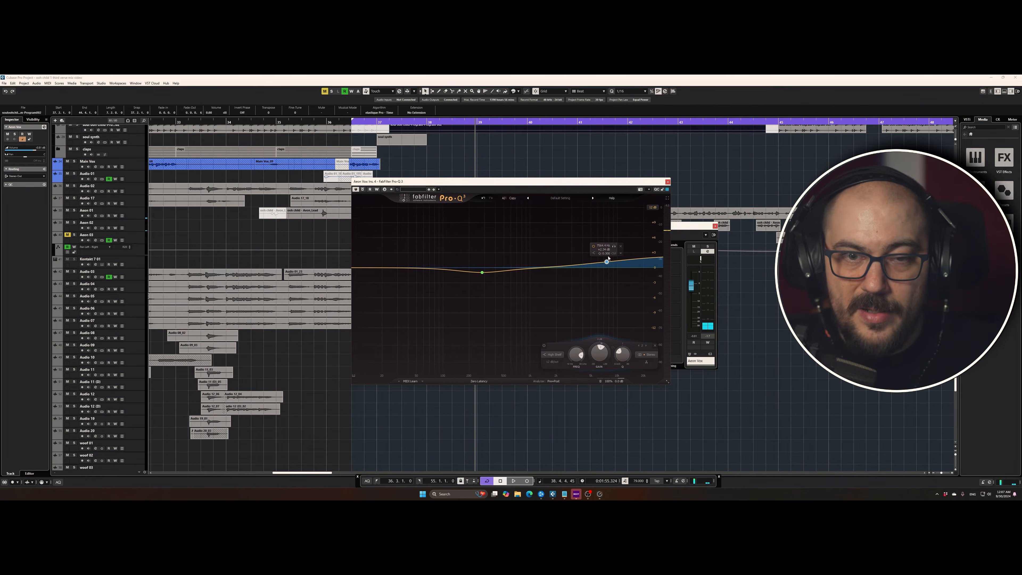
Shape a gentle high-shelf boost in Pro-Q 3 and audition the equalized vocal from bar 37.
{"action": "key", "text": "space"}
{"action": "left_click_drag", "start_coordinate": [606, 262], "coordinate": [603, 261]}
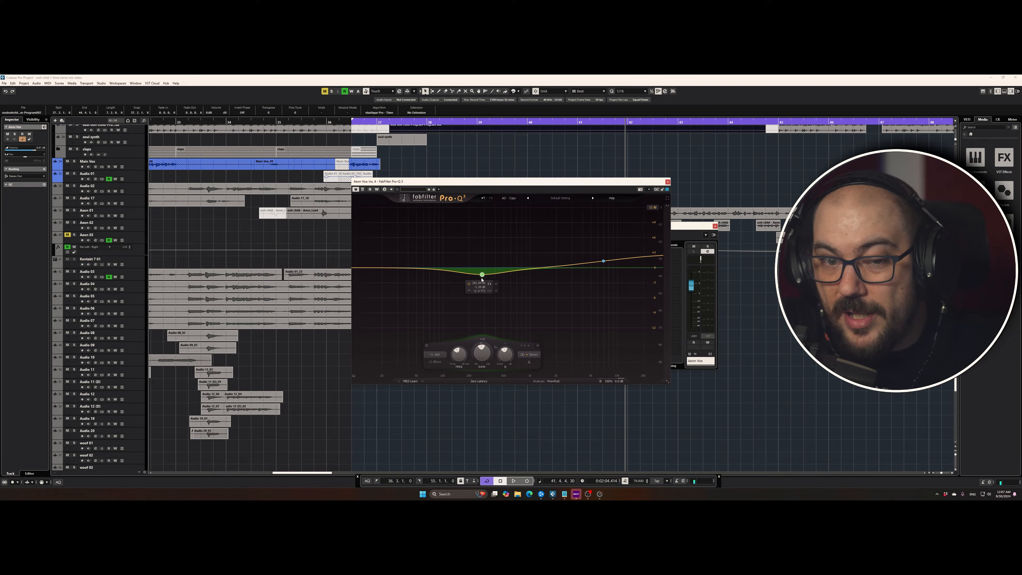
{"action": "double_click", "coordinate": [376, 122]}
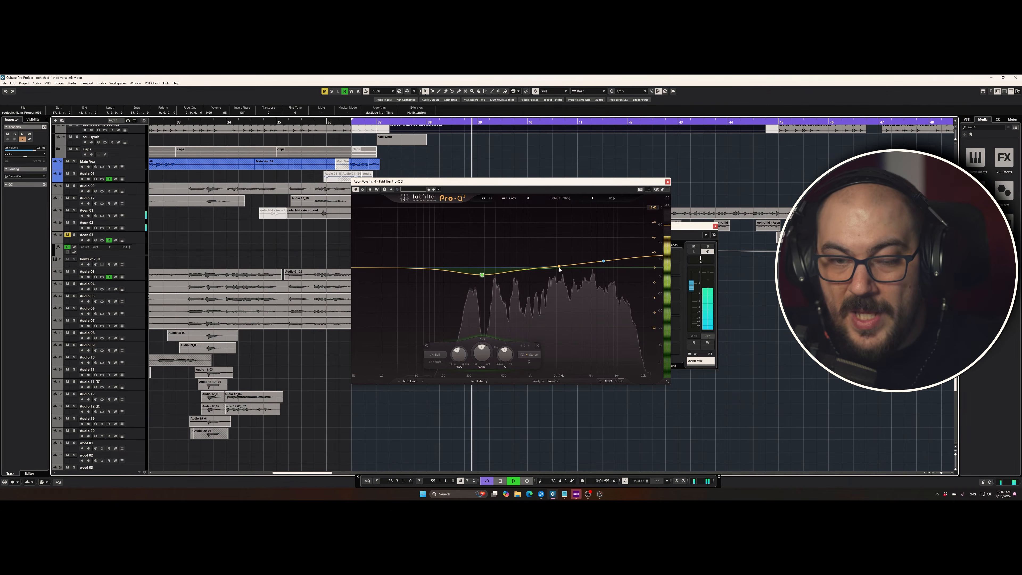
{"action": "key", "text": "space"}
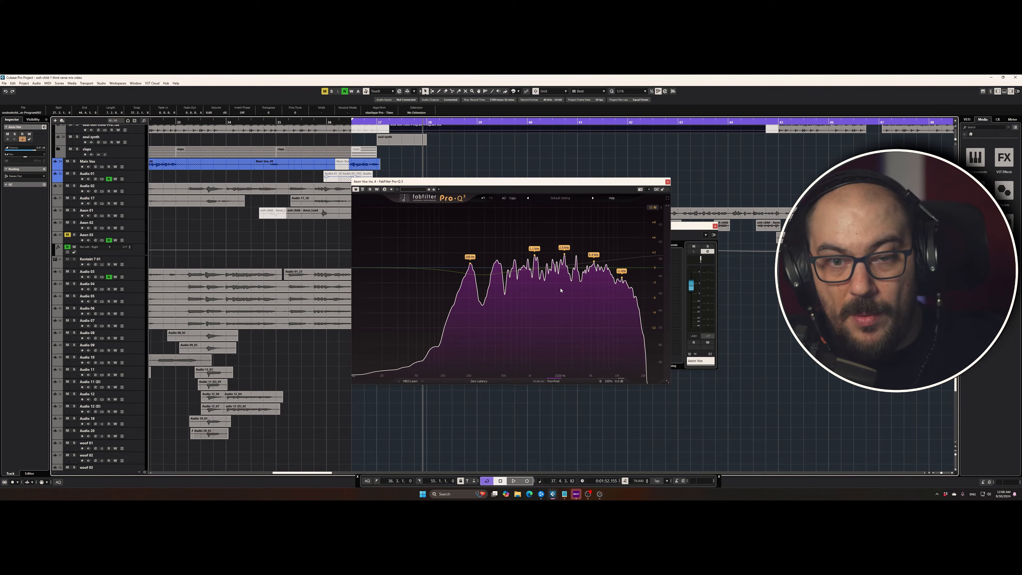
Bypass both Pro-C 2 compressors and Pro-MB, and play the vocal from bar 37 to examine its spectrum in Pro-Q 3.
{"action": "left_click_drag", "start_coordinate": [483, 182], "coordinate": [189, 221]}
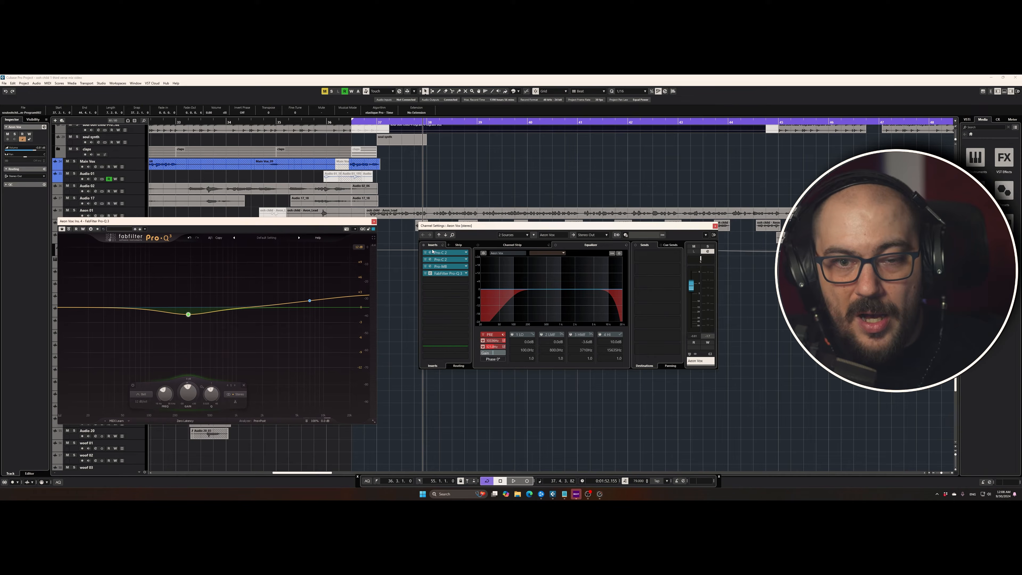
{"action": "left_click_drag", "start_coordinate": [313, 224], "coordinate": [604, 194]}
{"action": "left_click", "coordinate": [385, 122]}
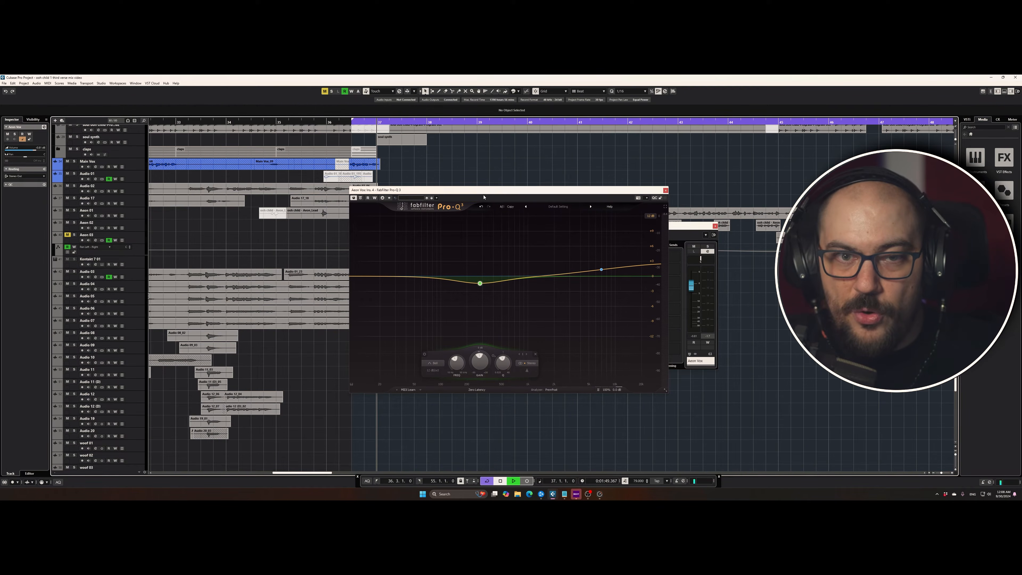
{"action": "key", "text": "space"}
{"action": "left_click_drag", "start_coordinate": [553, 325], "coordinate": [554, 308]}
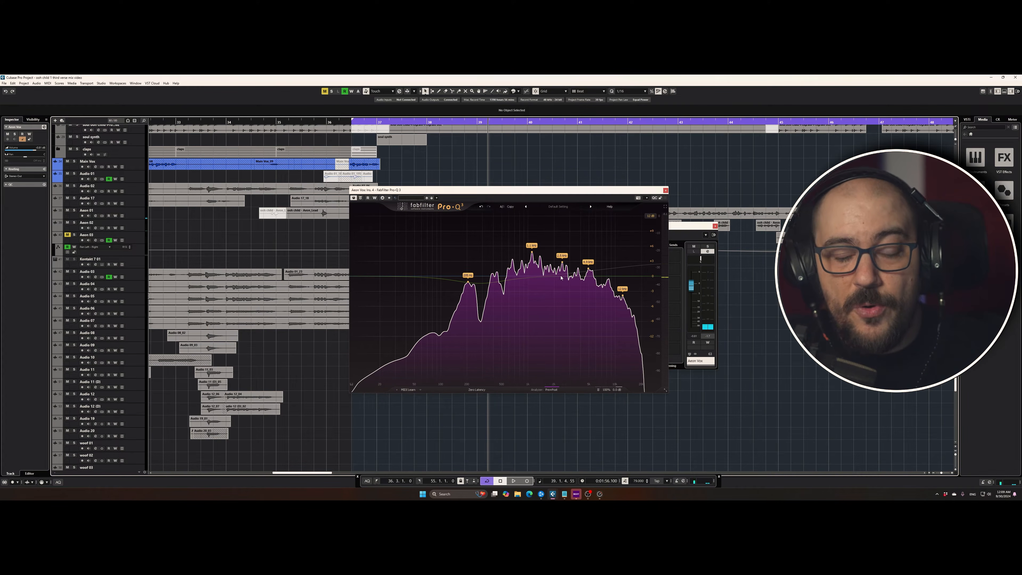
Reactivate both Pro-C 2 compressors and Pro-MB, and play the vocal to compare its spectrum in Pro-Q 3.
{"action": "left_click_drag", "start_coordinate": [524, 272], "coordinate": [523, 274]}
{"action": "left_click_drag", "start_coordinate": [503, 190], "coordinate": [287, 233]}
{"action": "left_click_drag", "start_coordinate": [411, 236], "coordinate": [331, 244]}
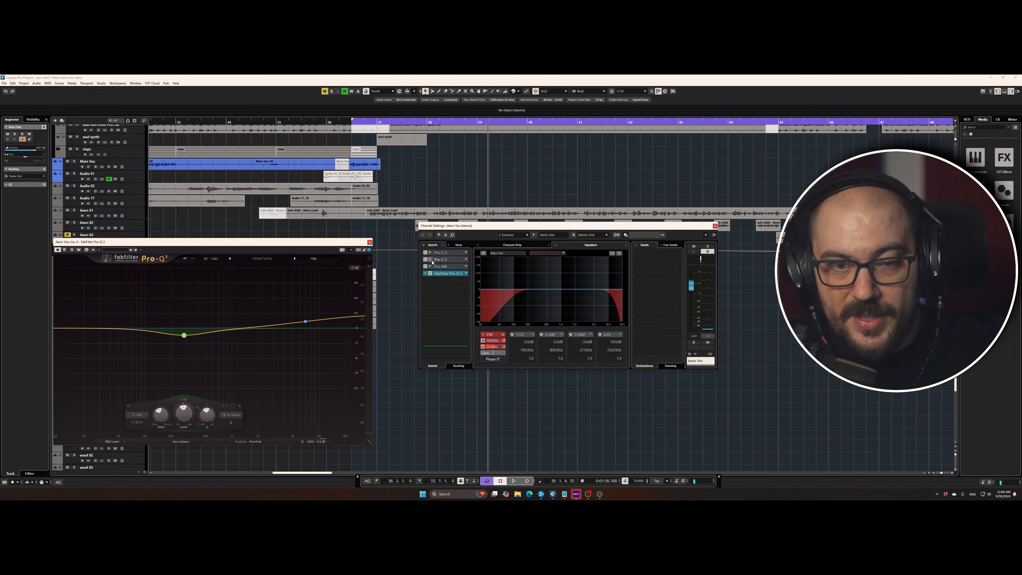
{"action": "left_click", "coordinate": [424, 260]}
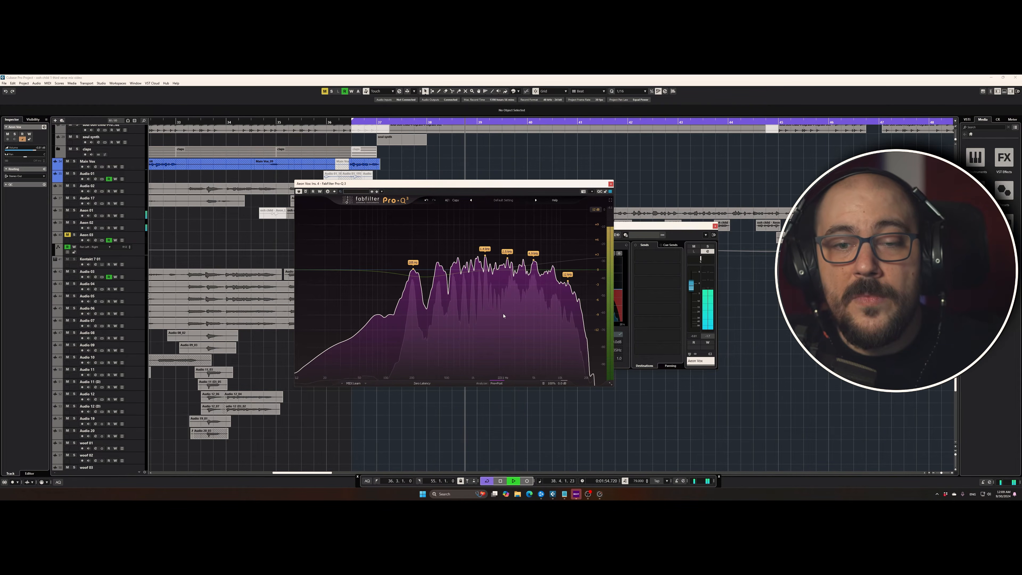
{"action": "key", "text": "space"}
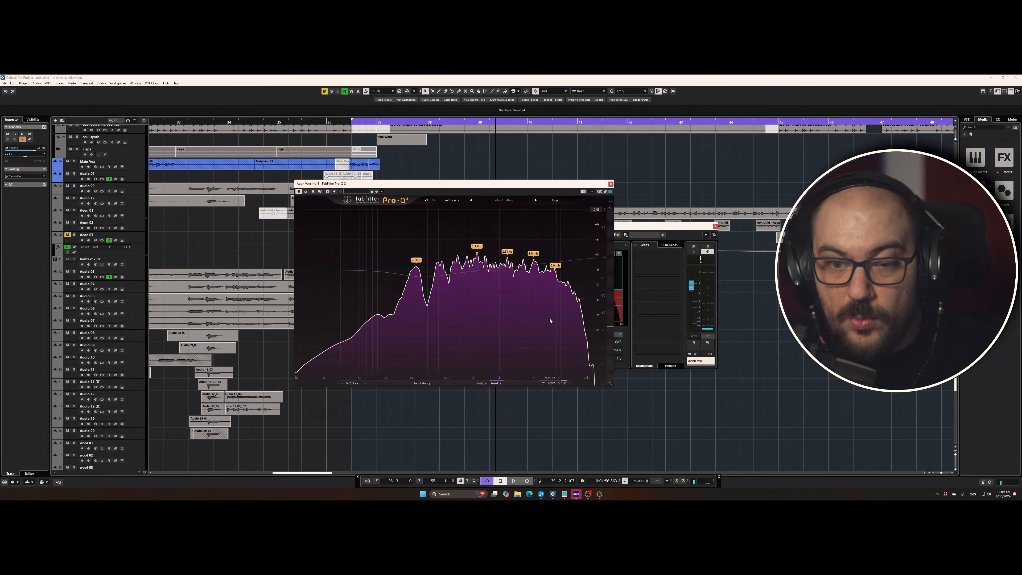
Reposition the Pro-Q 3 window lower over the project and listen to the processed vocal again from bar 37.
{"action": "left_click", "coordinate": [427, 276]}
{"action": "left_click_drag", "start_coordinate": [354, 183], "coordinate": [386, 235]}
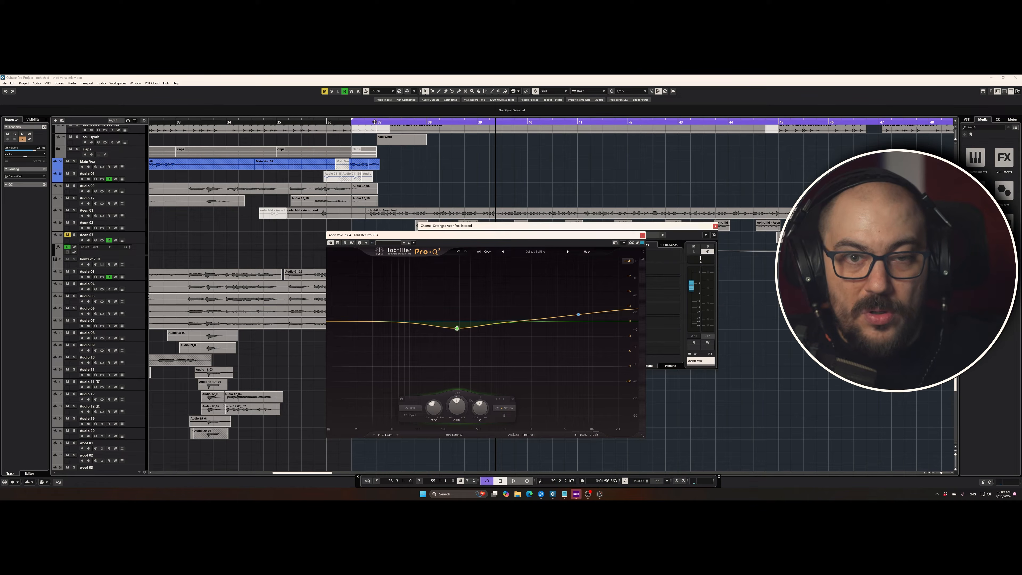
{"action": "left_click", "coordinate": [374, 122]}
{"action": "key", "text": "space"}
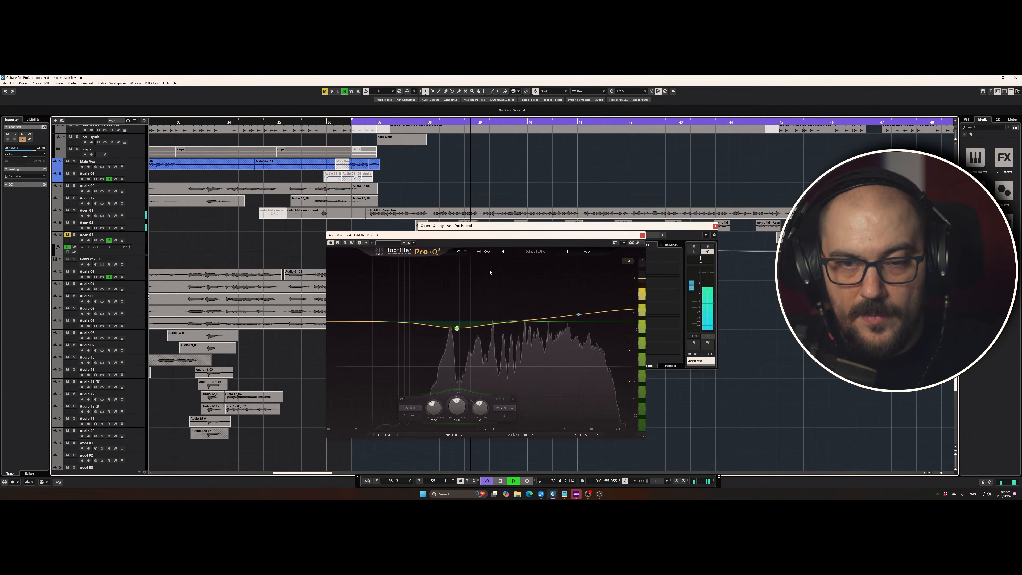
{"action": "key", "text": "space"}
Move the Pro-Q 3 window clear of the channel settings and insert FabFilter Saturn 2 after Pro-Q 3.
{"action": "left_click_drag", "start_coordinate": [500, 237], "coordinate": [300, 250]}
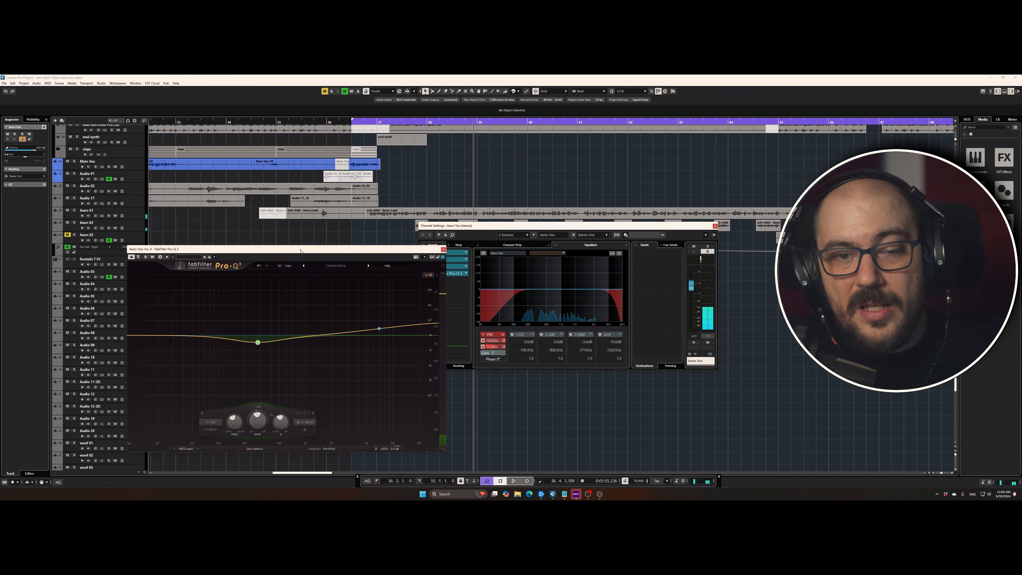
{"action": "left_click_drag", "start_coordinate": [423, 250], "coordinate": [826, 200]}
{"action": "left_click", "coordinate": [447, 274]}
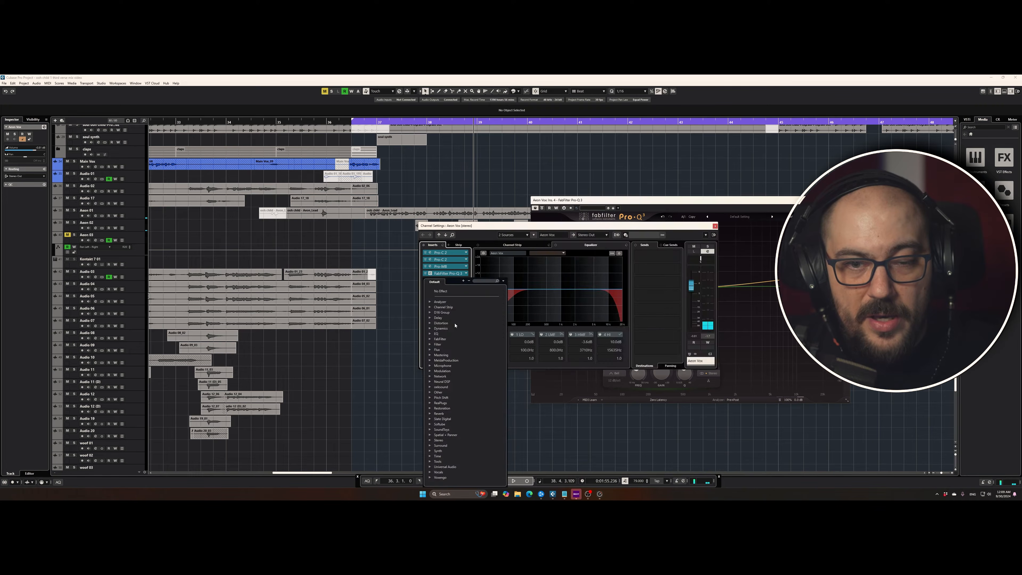
{"action": "left_click", "coordinate": [440, 339]}
{"action": "left_click", "coordinate": [444, 383]}
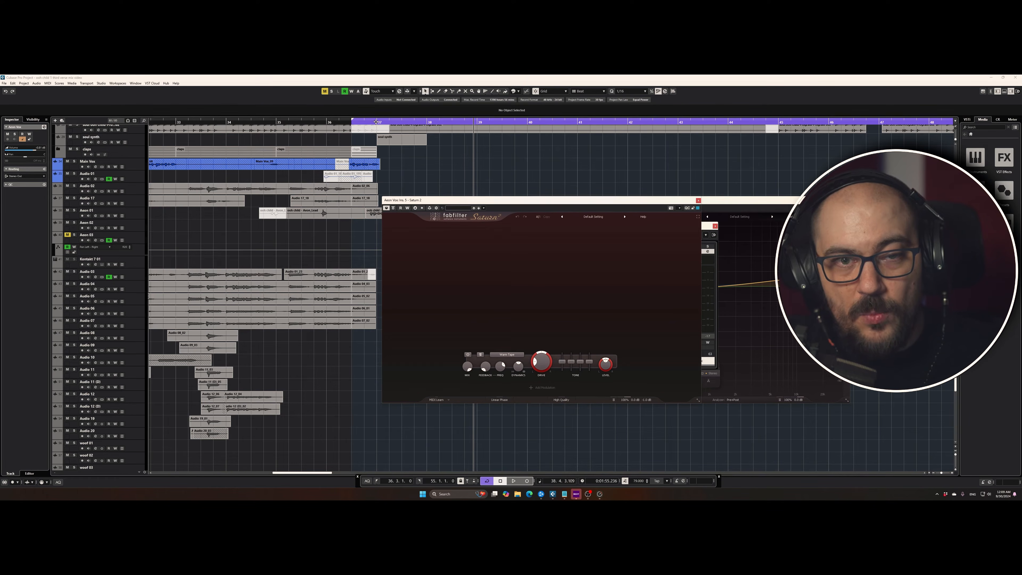
Return the playhead to bar 37, split Saturn 2 into three frequency bands, and raise the upper crossover frequency.
{"action": "left_click", "coordinate": [376, 122]}
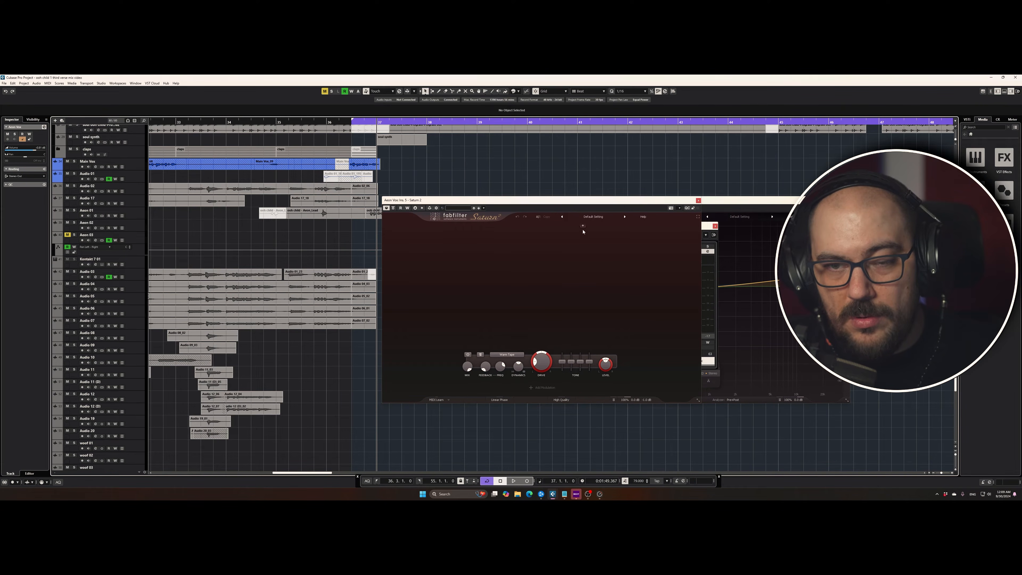
{"action": "left_click", "coordinate": [526, 228]}
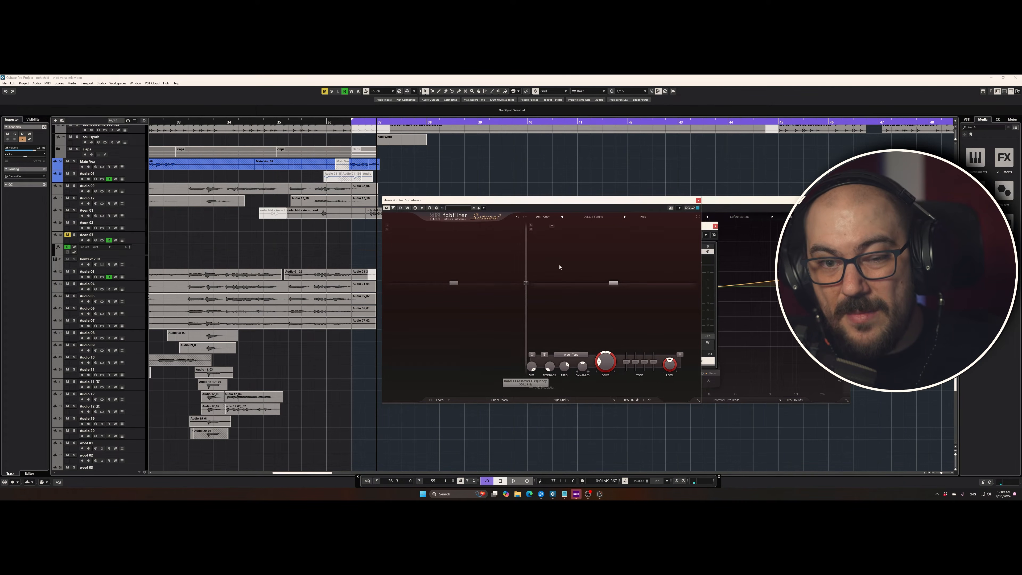
{"action": "left_click", "coordinate": [603, 226]}
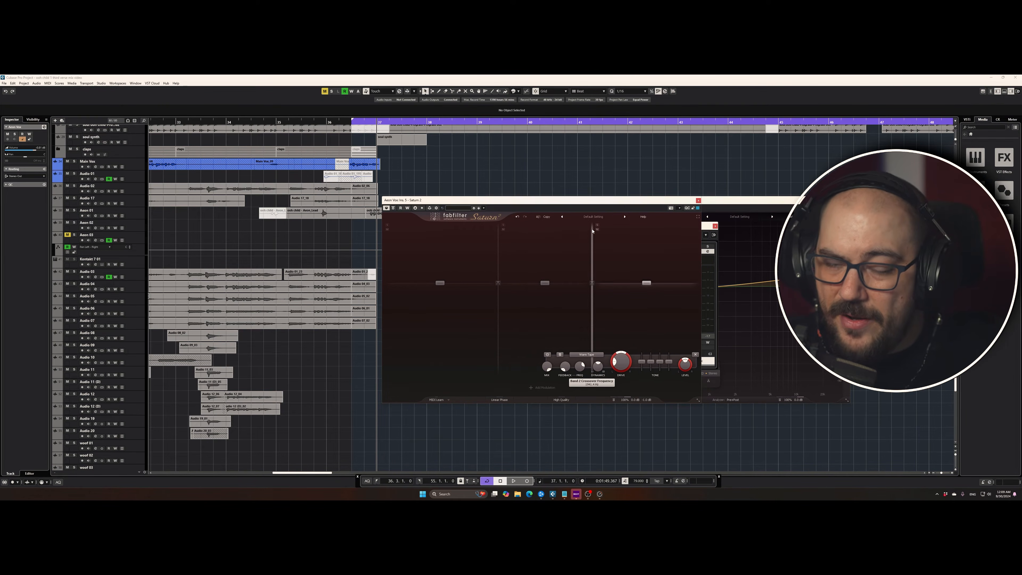
{"action": "left_click_drag", "start_coordinate": [587, 240], "coordinate": [627, 251]}
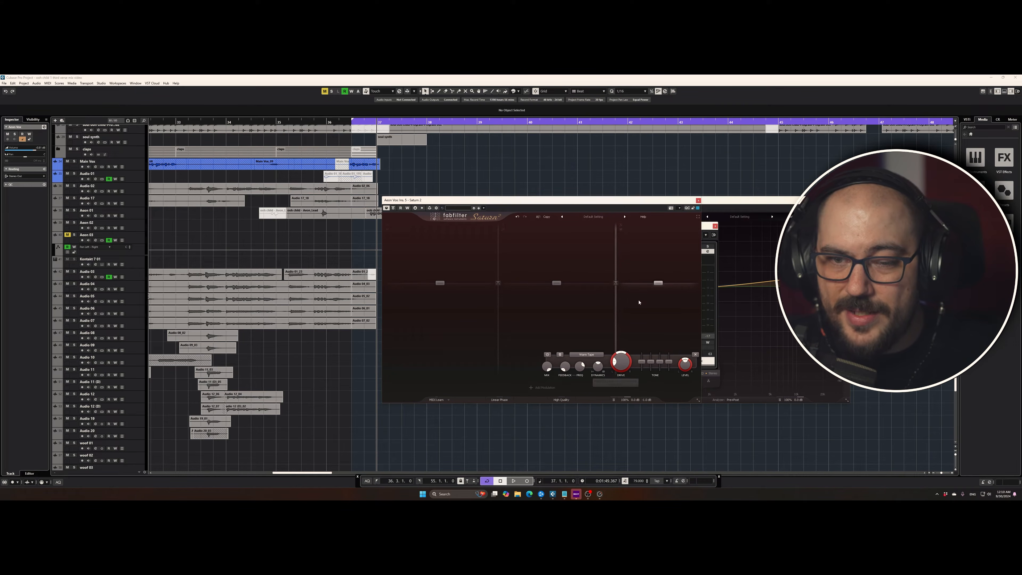
Raise Saturn 2's lower crossover frequency while the vocal plays, and toggle the low band's bypass to compare its contribution.
{"action": "left_click", "coordinate": [490, 287]}
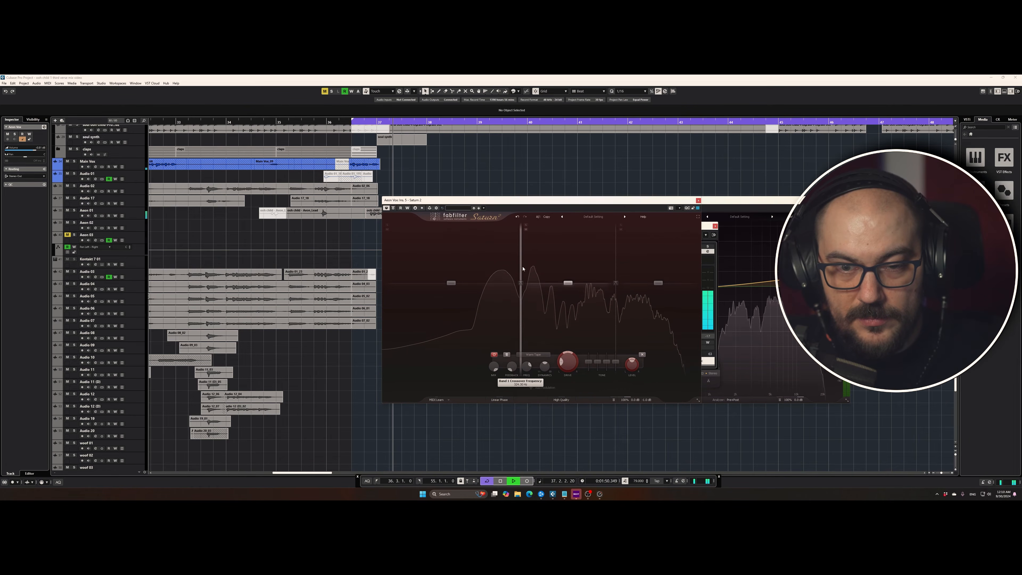
{"action": "left_click_drag", "start_coordinate": [523, 268], "coordinate": [527, 343]}
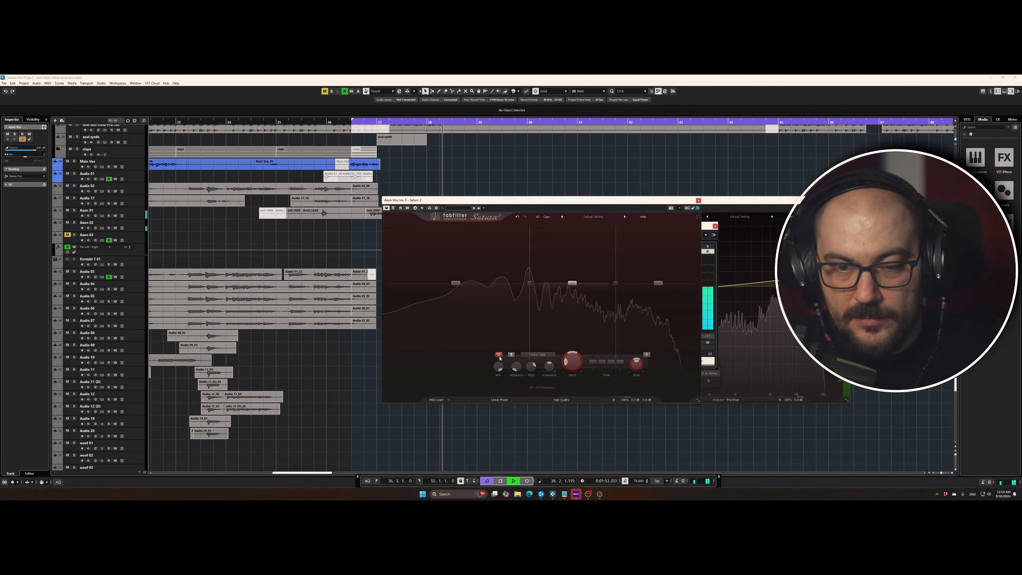
{"action": "left_click", "coordinate": [391, 355]}
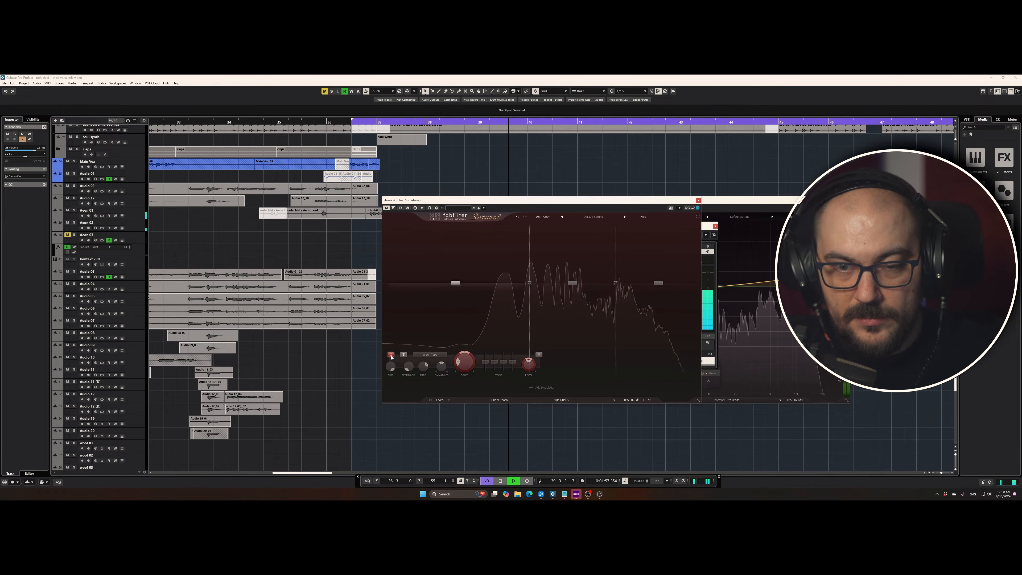
{"action": "left_click", "coordinate": [391, 355]}
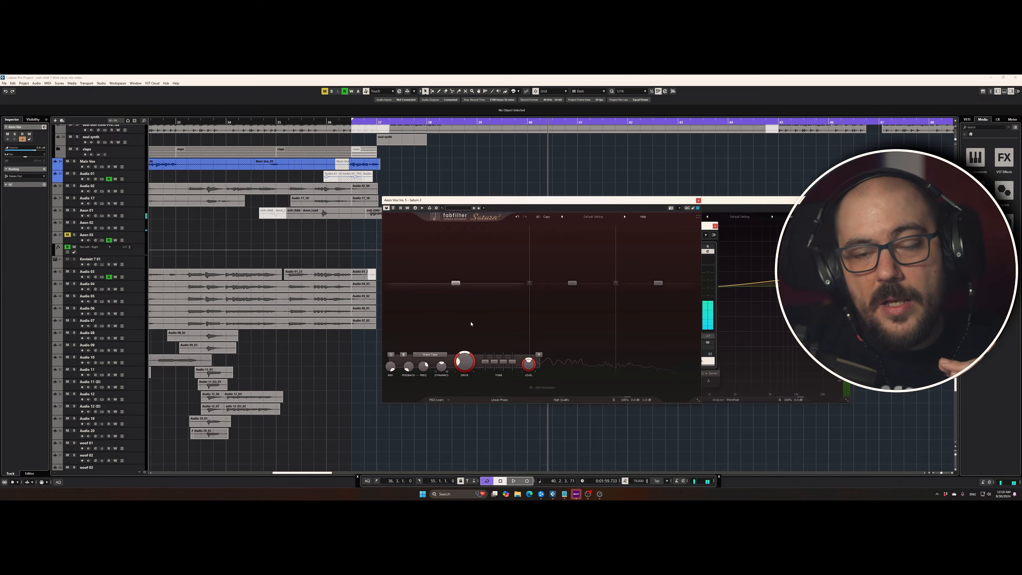
{"action": "left_click", "coordinate": [500, 354]}
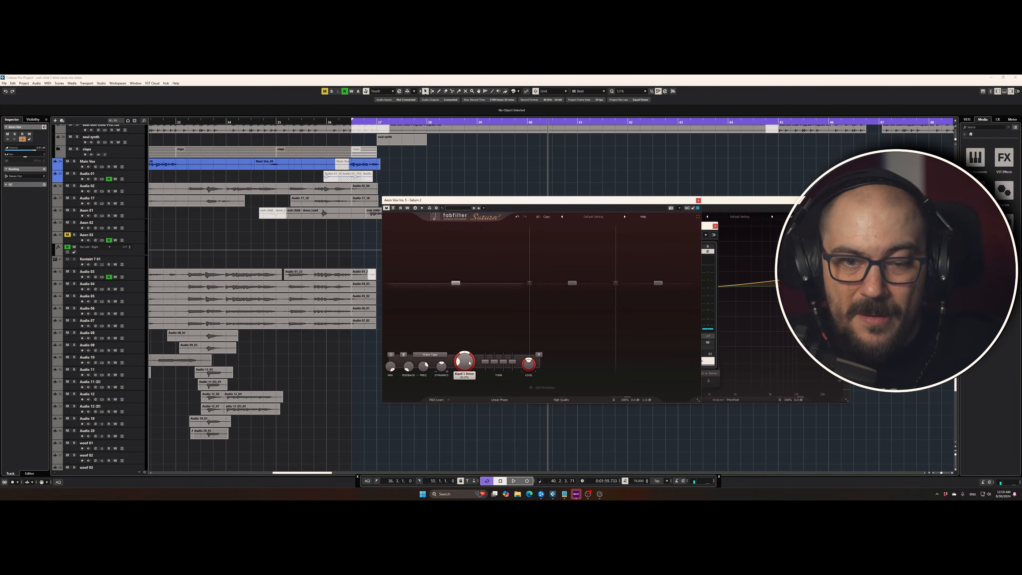
Play the vocal from bar 37, audition the low band's drive at maximum, and settle it at a light amount.
{"action": "left_click", "coordinate": [378, 123]}
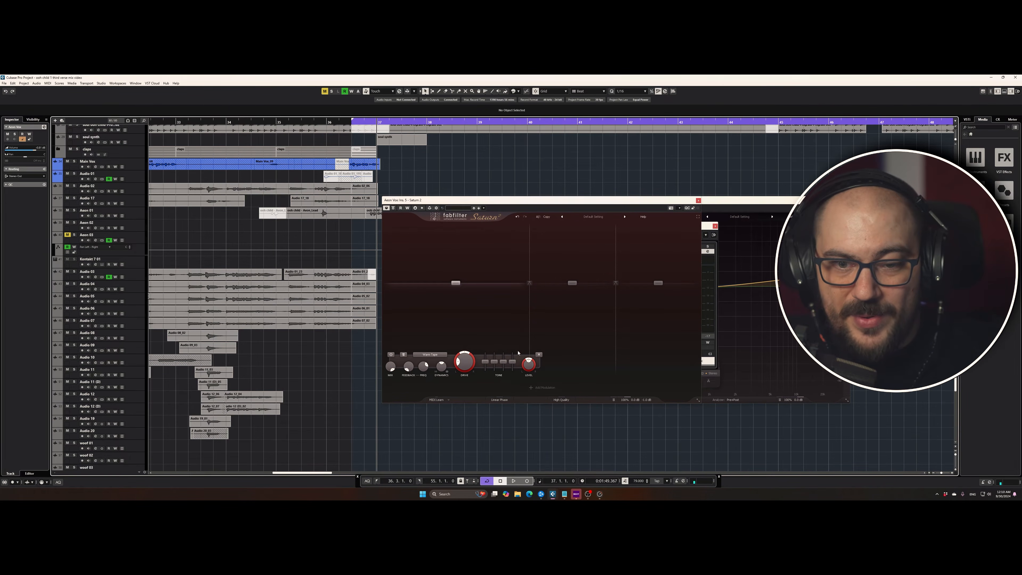
{"action": "key", "text": "space"}
{"action": "left_click_drag", "start_coordinate": [464, 363], "coordinate": [463, 357]}
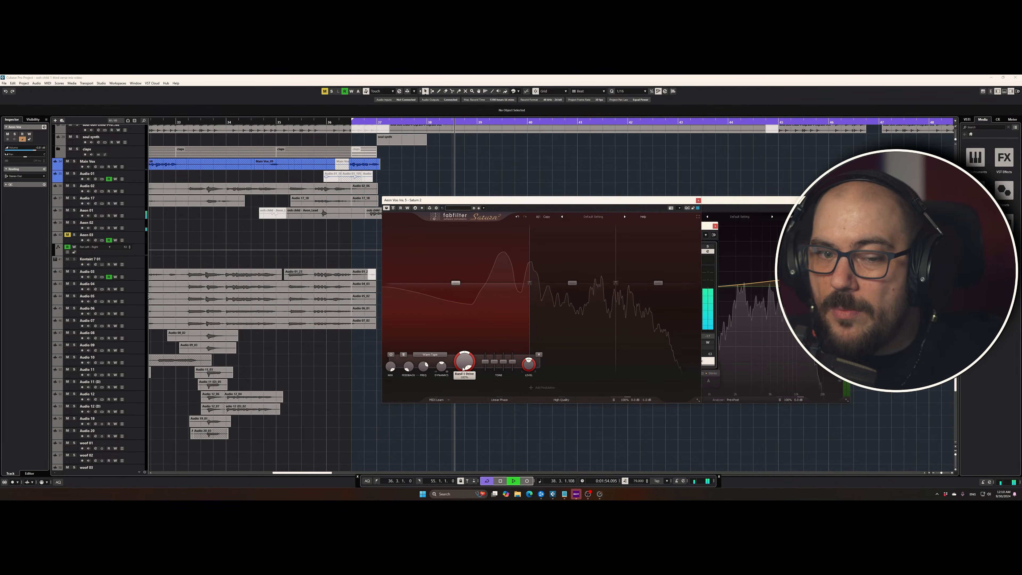
{"action": "left_click_drag", "start_coordinate": [468, 350], "coordinate": [468, 342]}
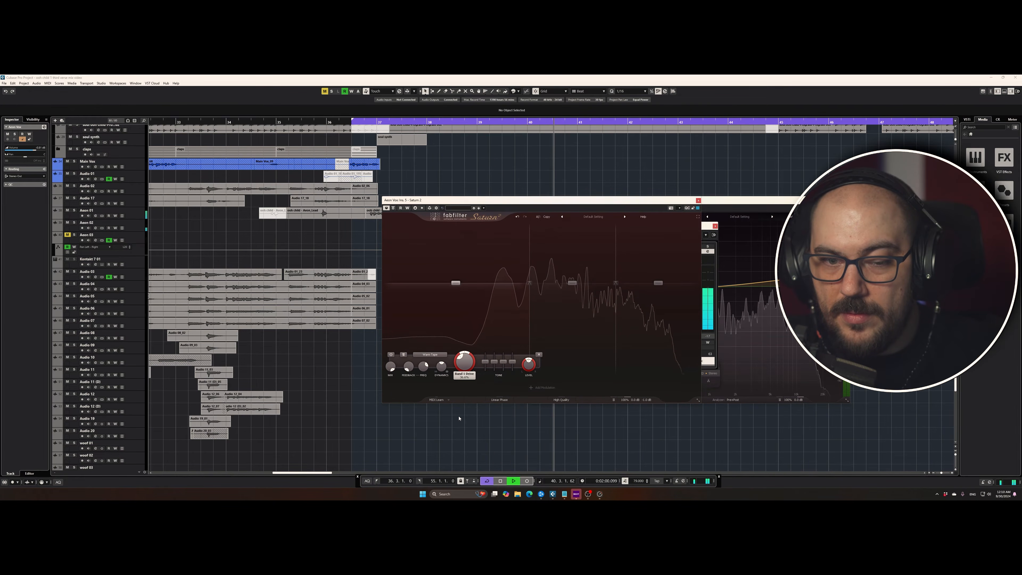
{"action": "key", "text": "space"}
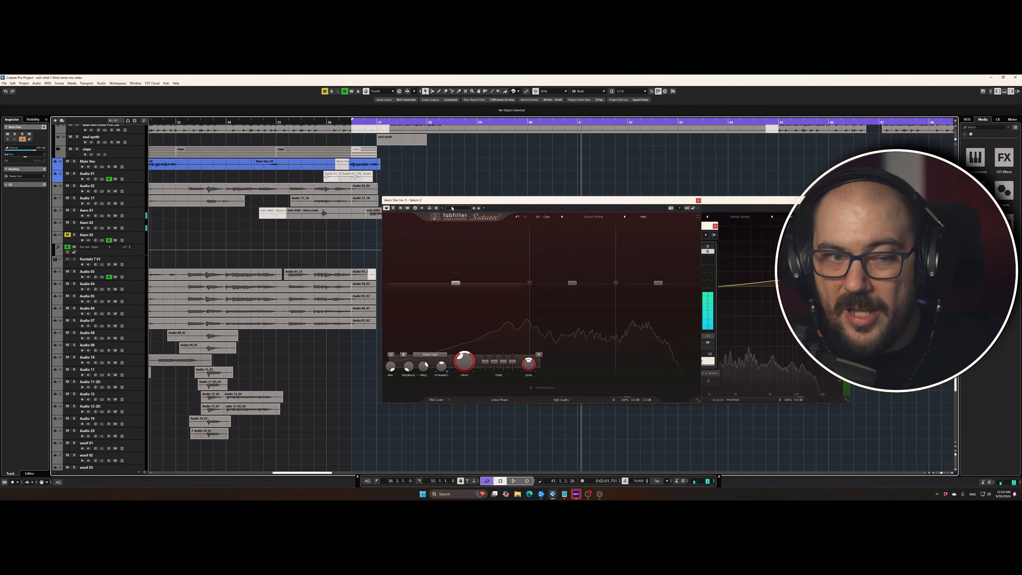
Move Saturn 2's lower crossover slightly higher and replay the vocal from the last beat of bar 36 to check it.
{"action": "left_click", "coordinate": [416, 121]}
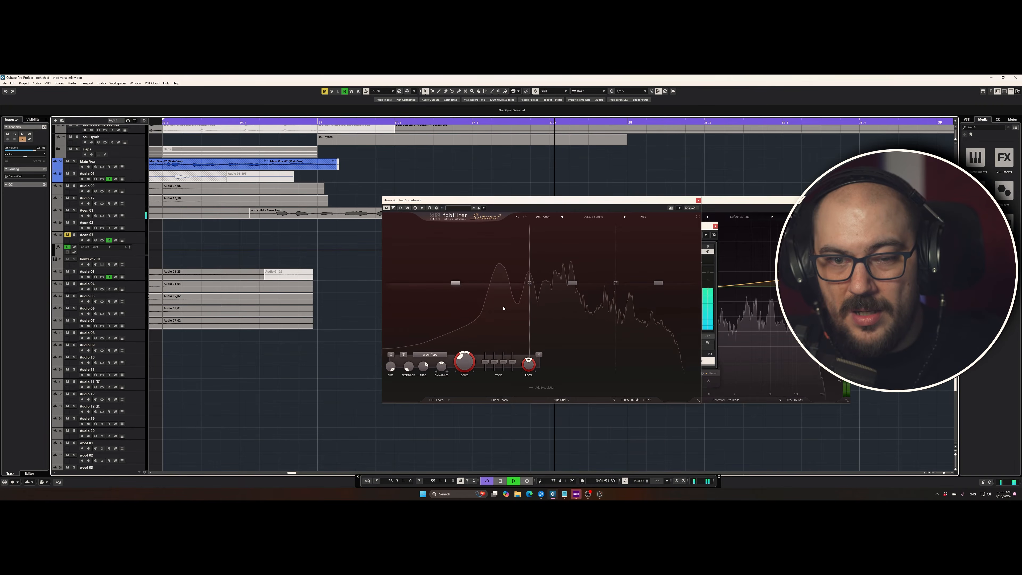
{"action": "key", "text": "space"}
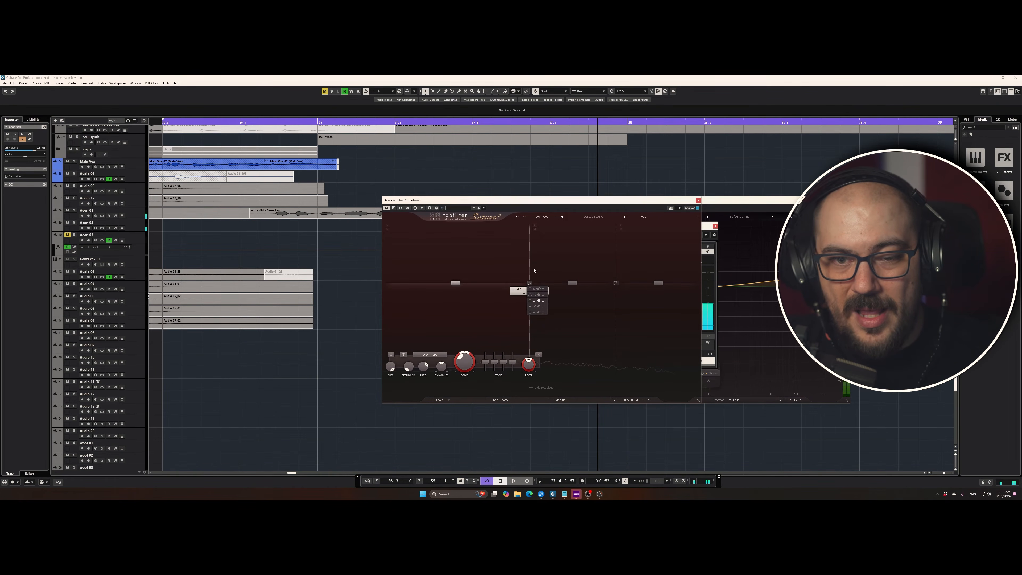
{"action": "mouse_move", "coordinate": [529, 262]}
{"action": "left_mouse_down"}
{"action": "mouse_move", "coordinate": [459, 266]}
{"action": "mouse_move", "coordinate": [543, 265]}
{"action": "left_mouse_up"}
{"action": "key", "text": "space"}
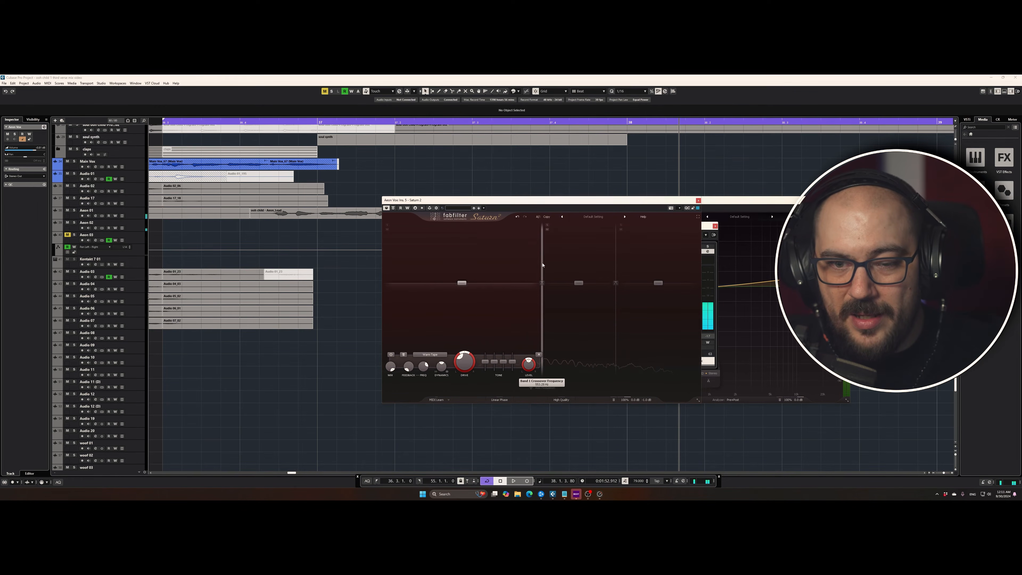
{"action": "key", "text": "space"}
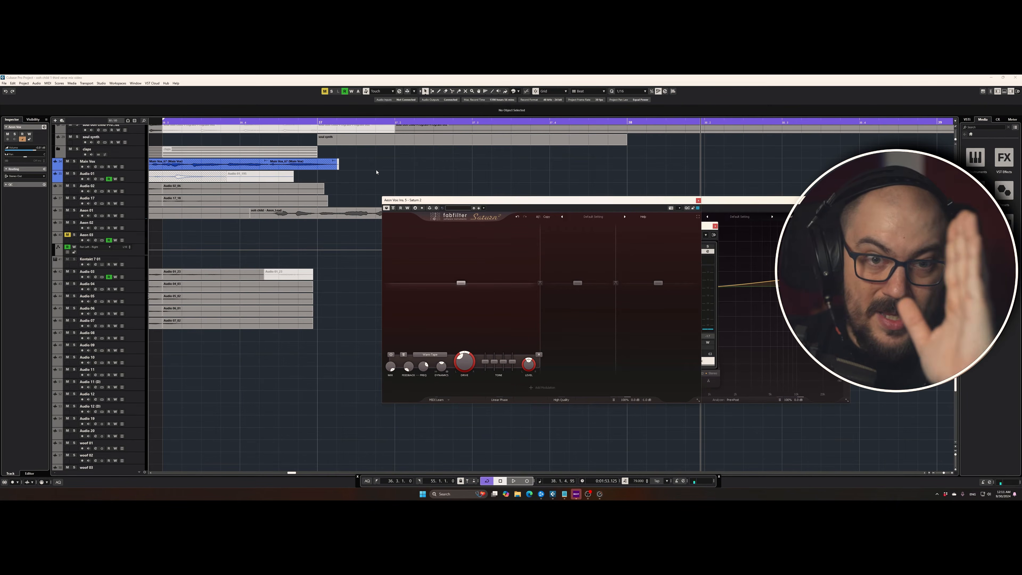
{"action": "left_click", "coordinate": [241, 123]}
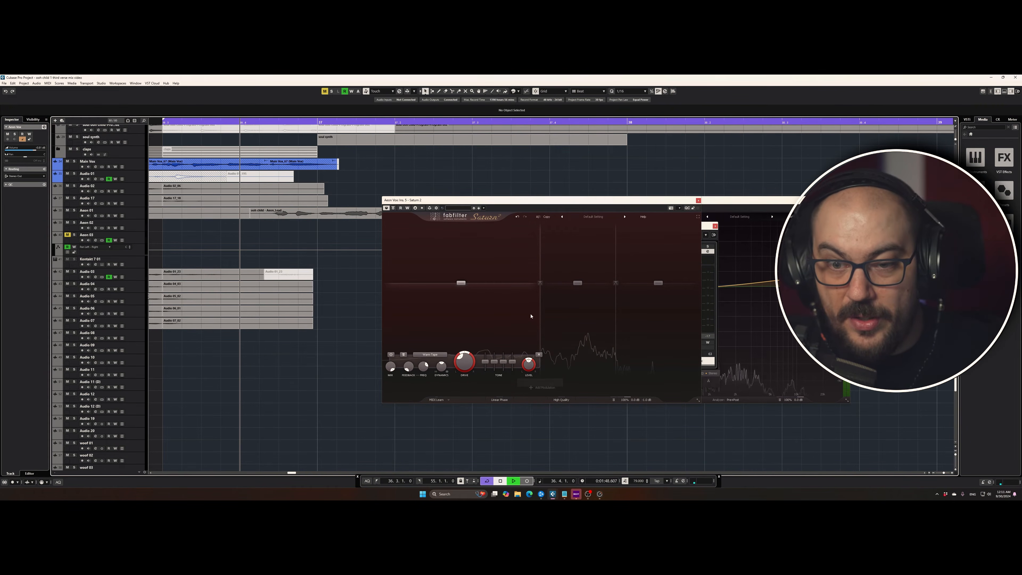
{"action": "key", "text": "space"}
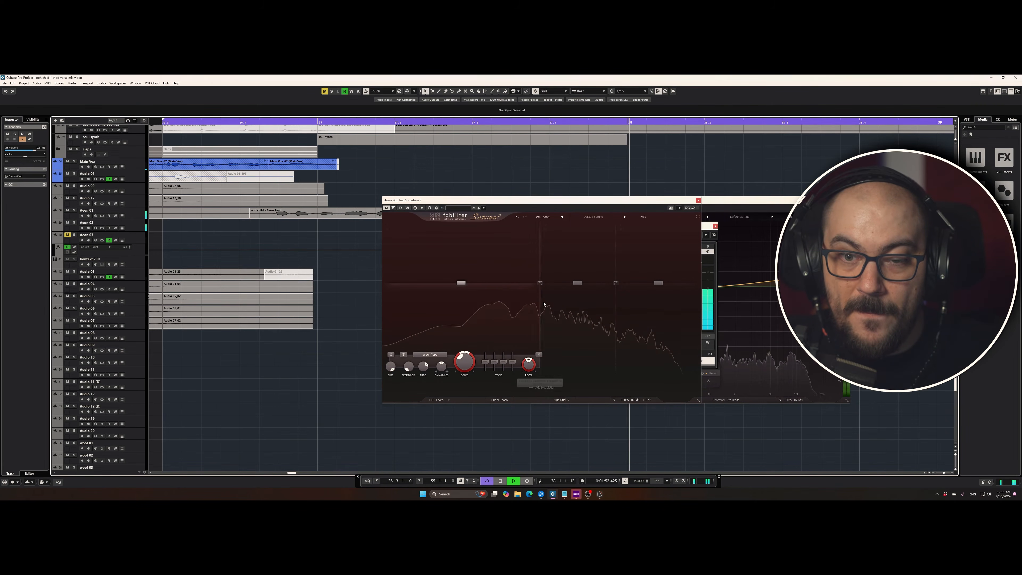
{"action": "key", "text": "space"}
{"action": "left_click", "coordinate": [542, 304]}
Audition Saturn 2's middle band with its drive at maximum, and reduce it by ear to a light amount during playback.
{"action": "left_click", "coordinate": [505, 355]}
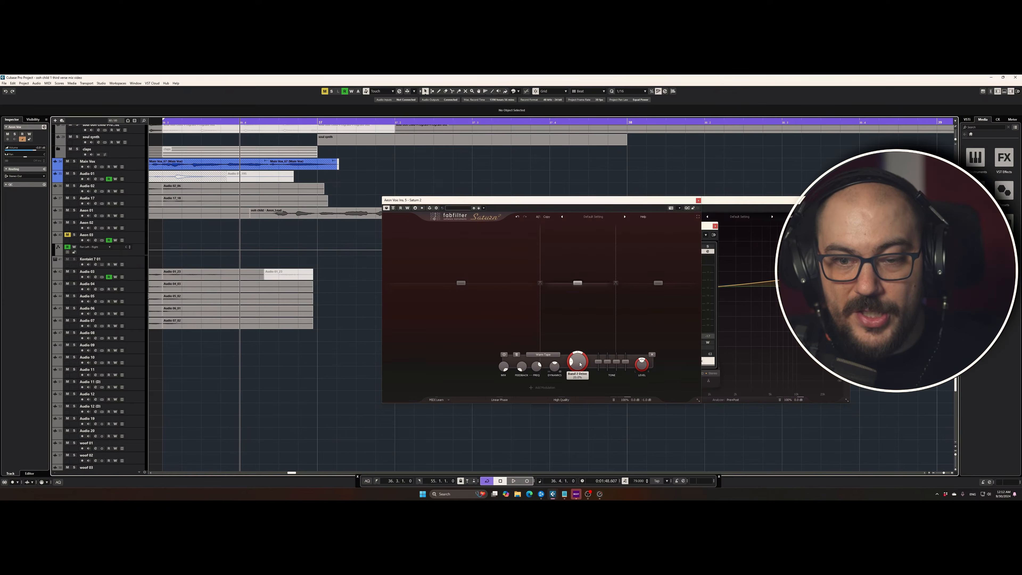
{"action": "left_click_drag", "start_coordinate": [580, 367], "coordinate": [572, 197]}
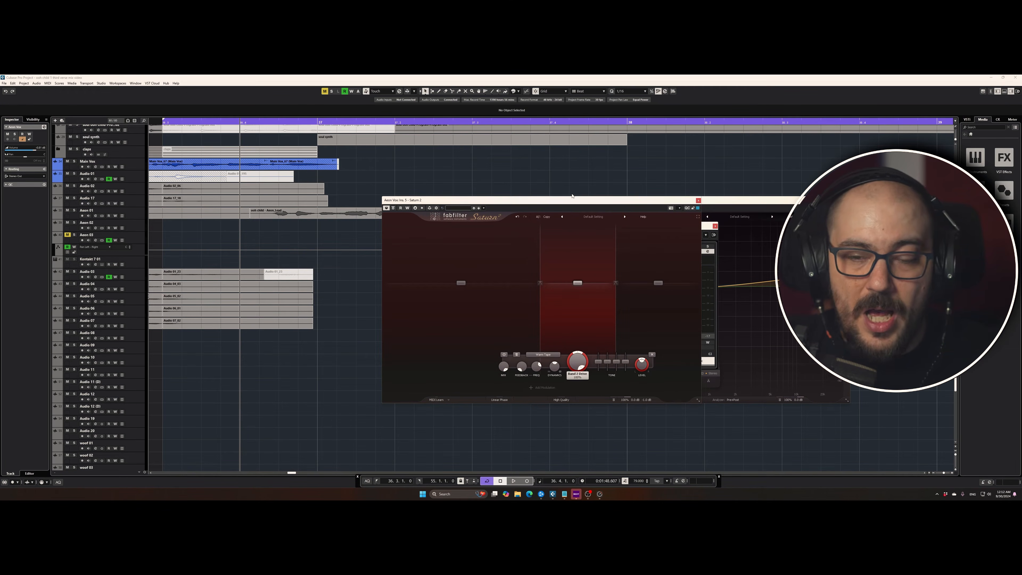
{"action": "key", "text": "space"}
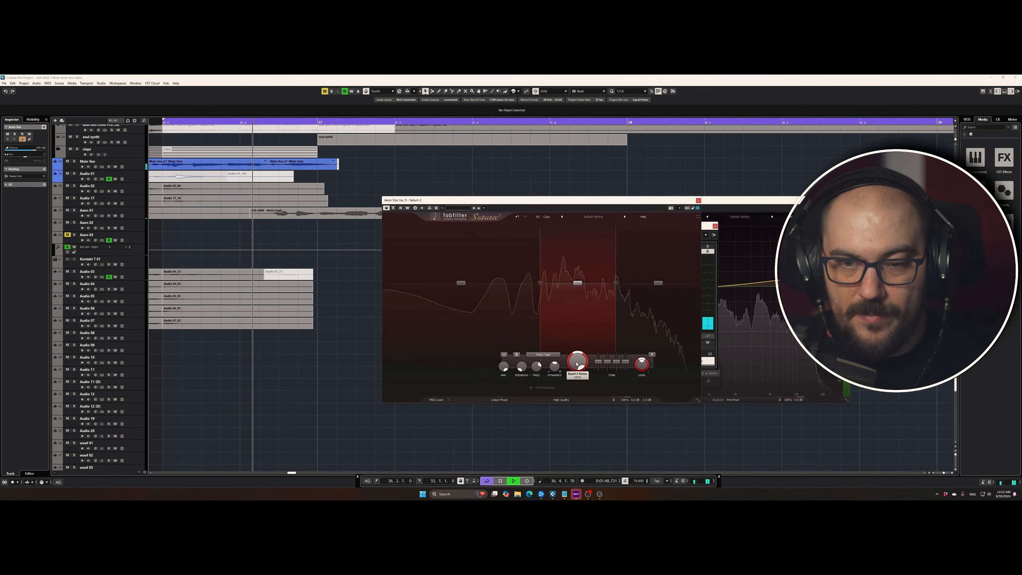
{"action": "left_click_drag", "start_coordinate": [578, 361], "coordinate": [575, 381]}
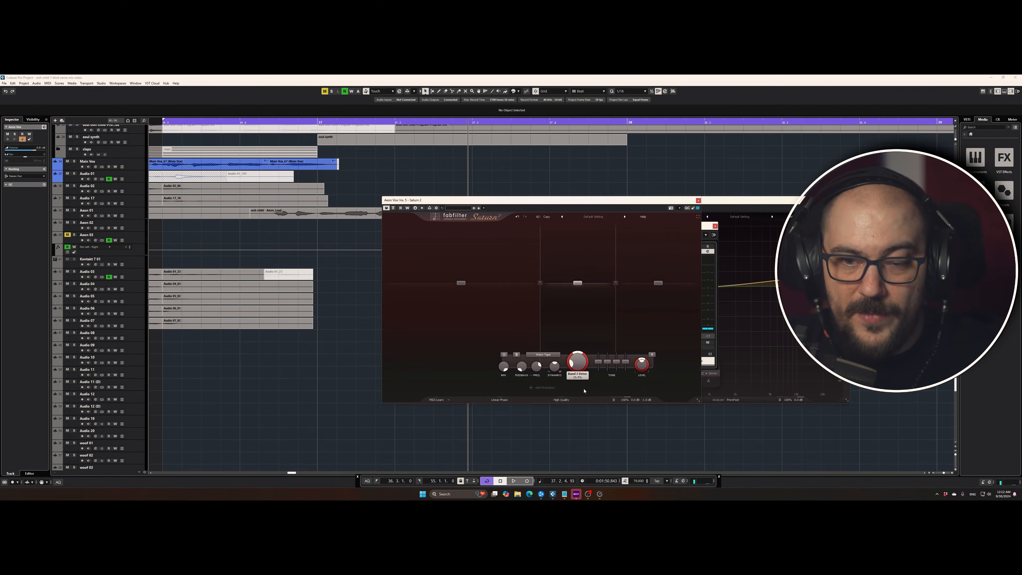
{"action": "key", "text": "space"}
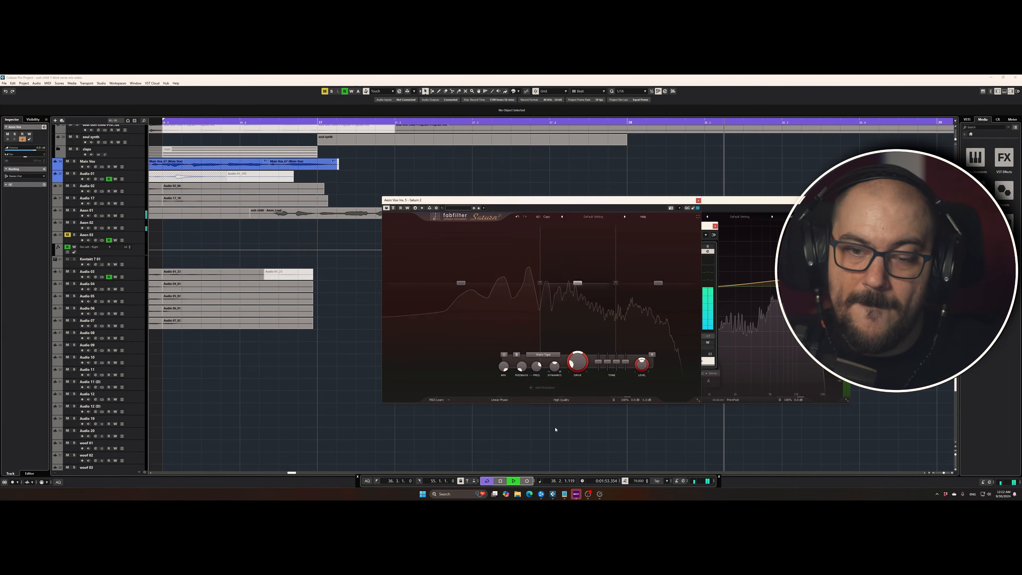
{"action": "left_click_drag", "start_coordinate": [576, 364], "coordinate": [576, 362]}
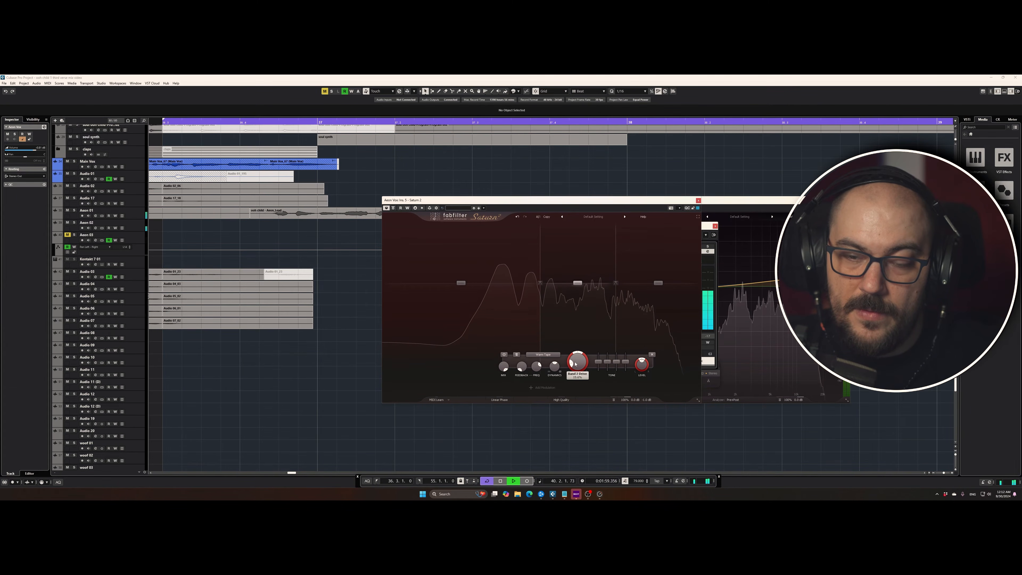
{"action": "key", "text": "space"}
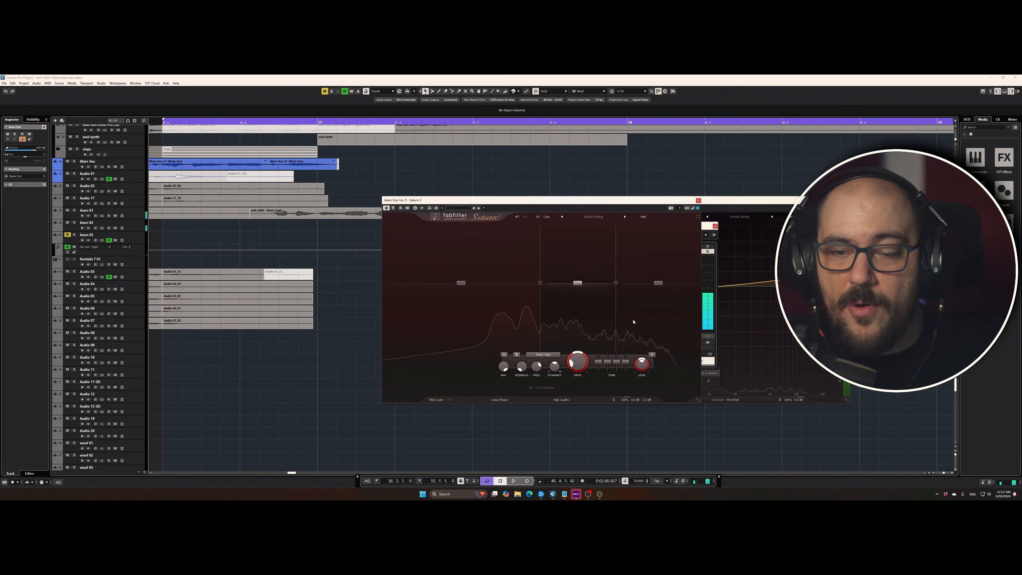
Adjust the high band's drive by ear with the vocal playing, and close the Saturn 2 and Pro-Q 3 windows.
{"action": "mouse_move", "coordinate": [633, 315]}
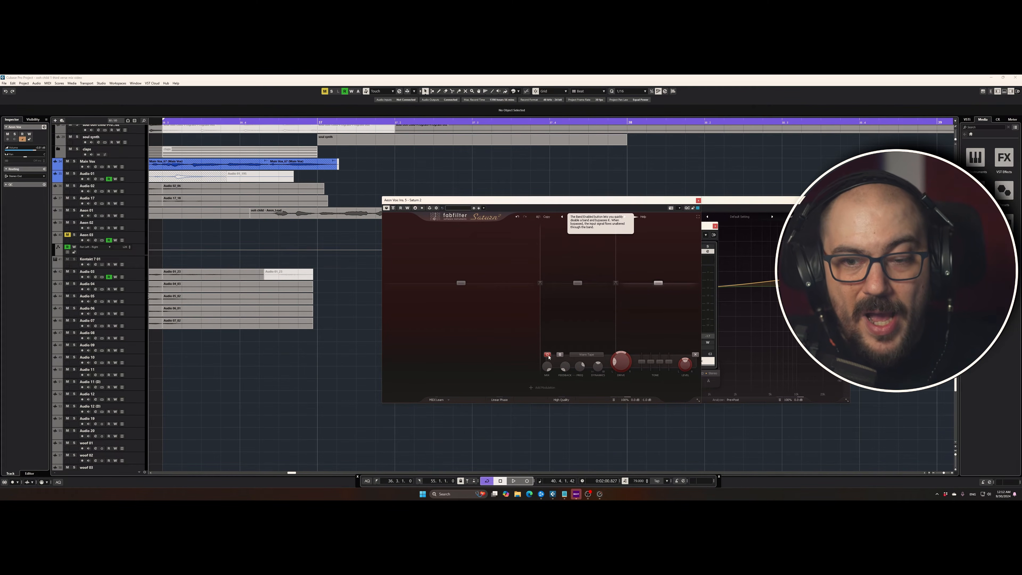
{"action": "key", "text": "space"}
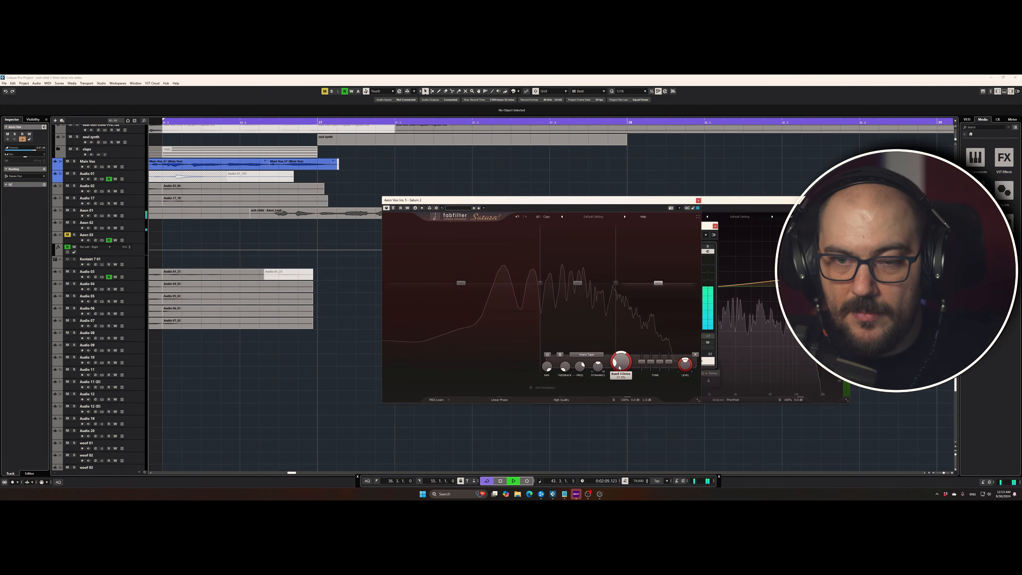
{"action": "mouse_move", "coordinate": [623, 358]}
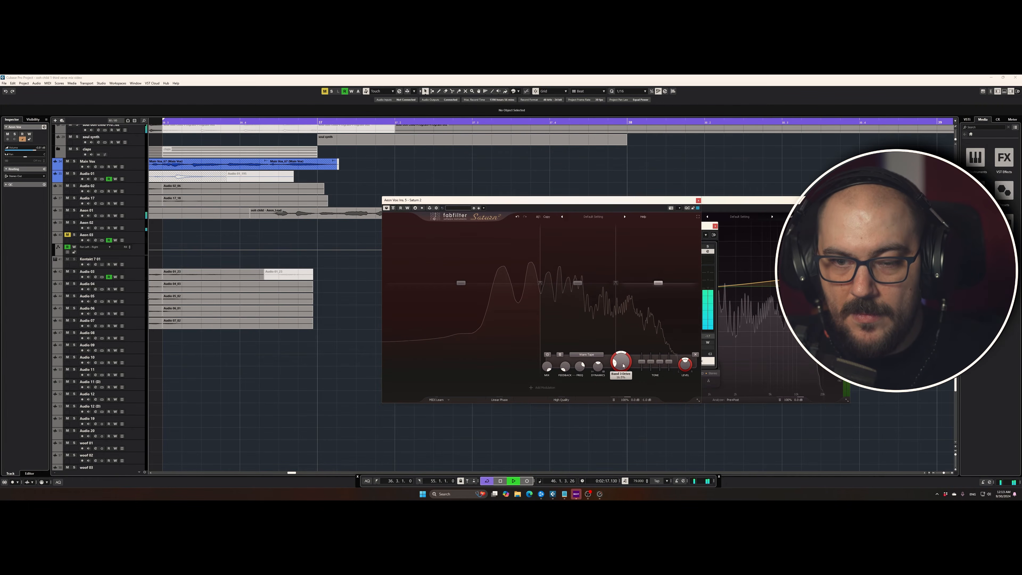
{"action": "key", "text": "space"}
{"action": "left_click", "coordinate": [698, 200]}
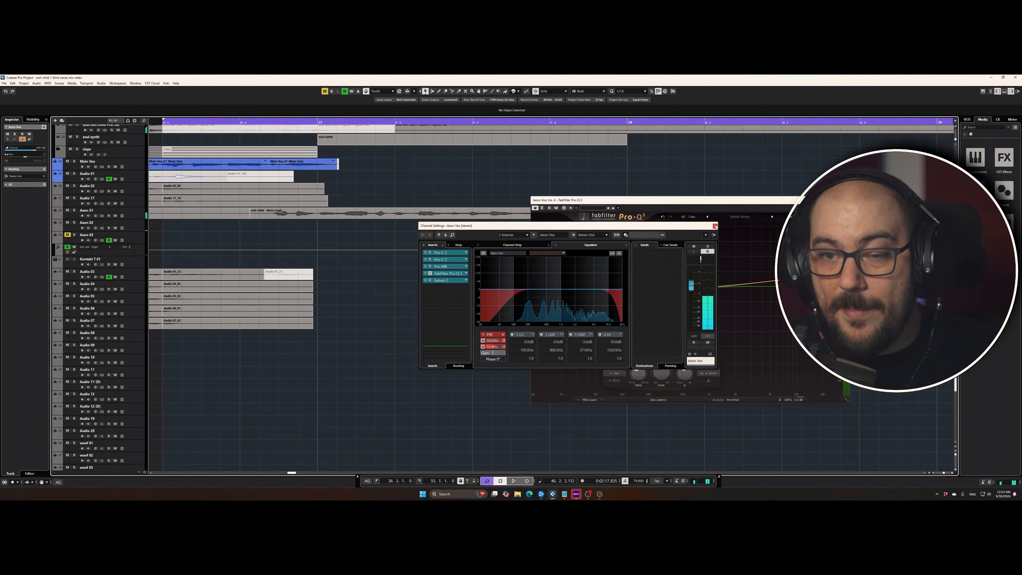
{"action": "left_click", "coordinate": [715, 226]}
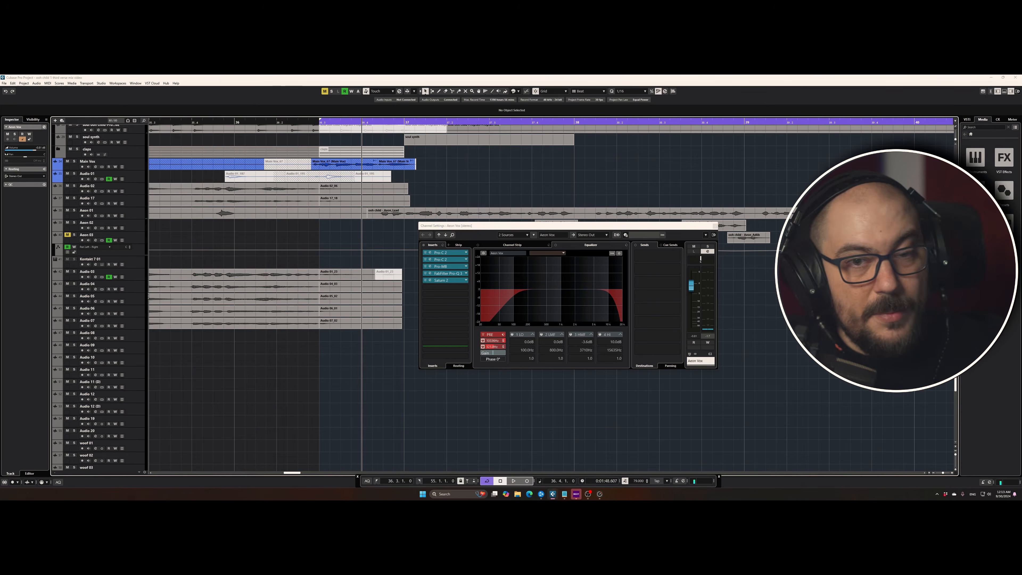
Look through the available send destinations for the Aeon Vox channel without assigning one, and close its channel settings.
{"action": "left_click", "coordinate": [655, 257]}
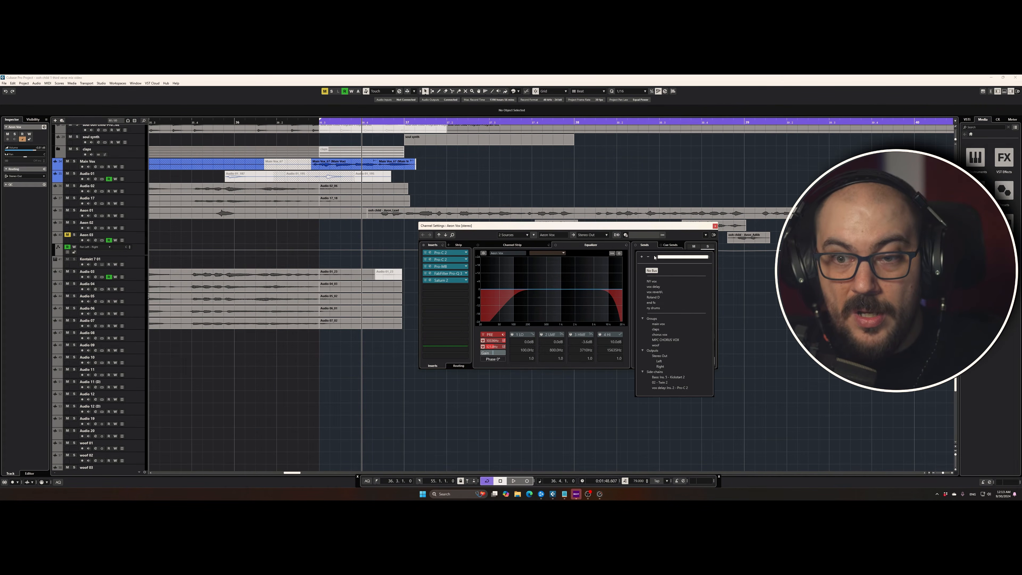
{"action": "left_click", "coordinate": [653, 243]}
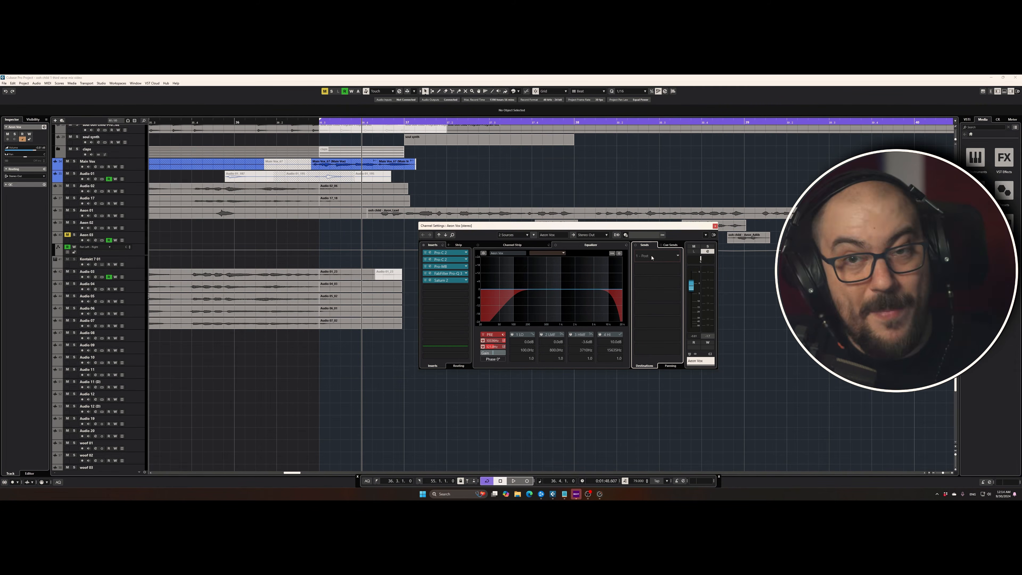
{"action": "left_click", "coordinate": [664, 256]}
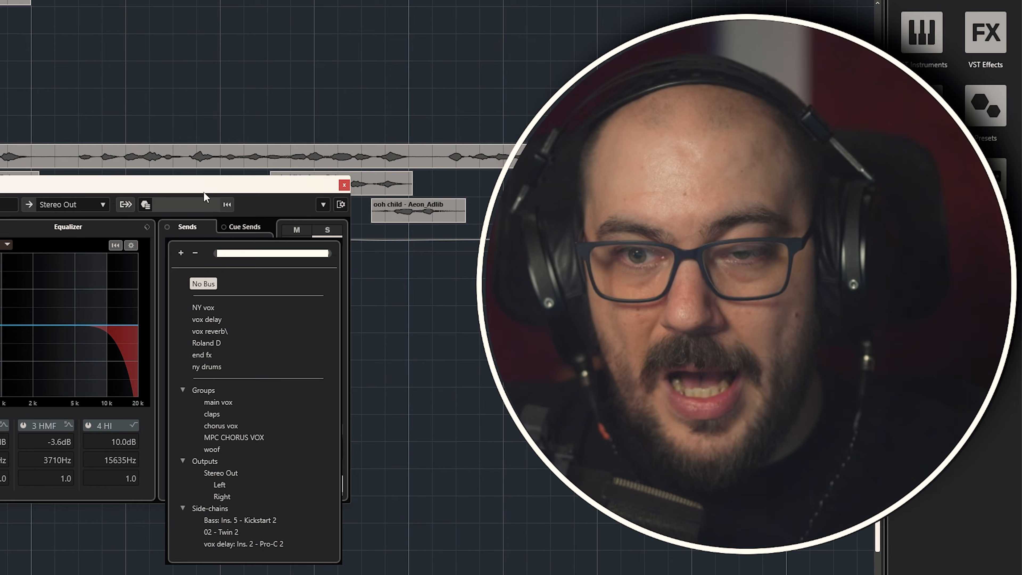
{"action": "left_click", "coordinate": [218, 190]}
{"action": "left_click", "coordinate": [344, 186]}
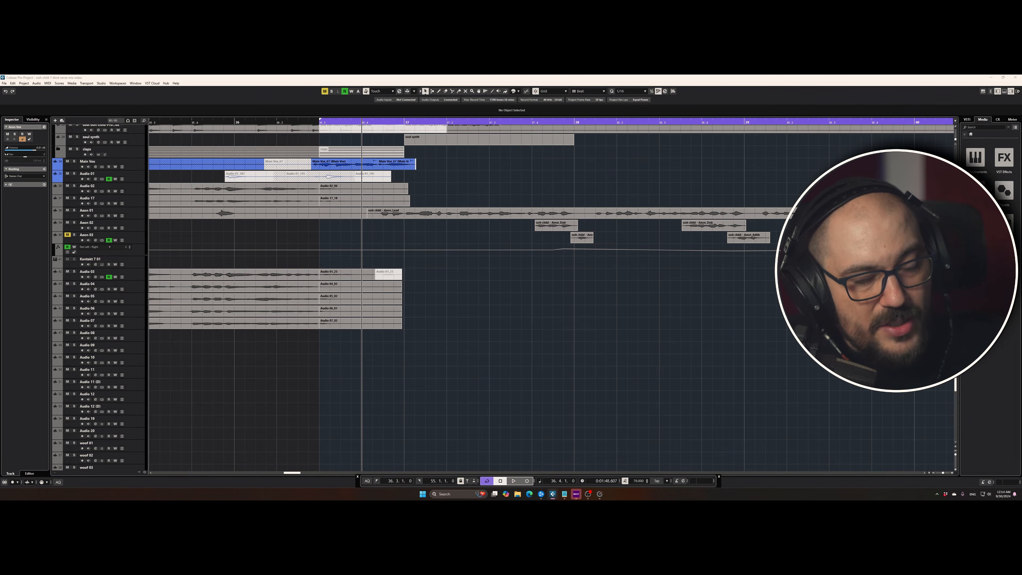
Add a stereo effect track named Aeon NY with Pro-C 2 as its effect, and open its channel settings.
{"action": "key", "text": "t"}
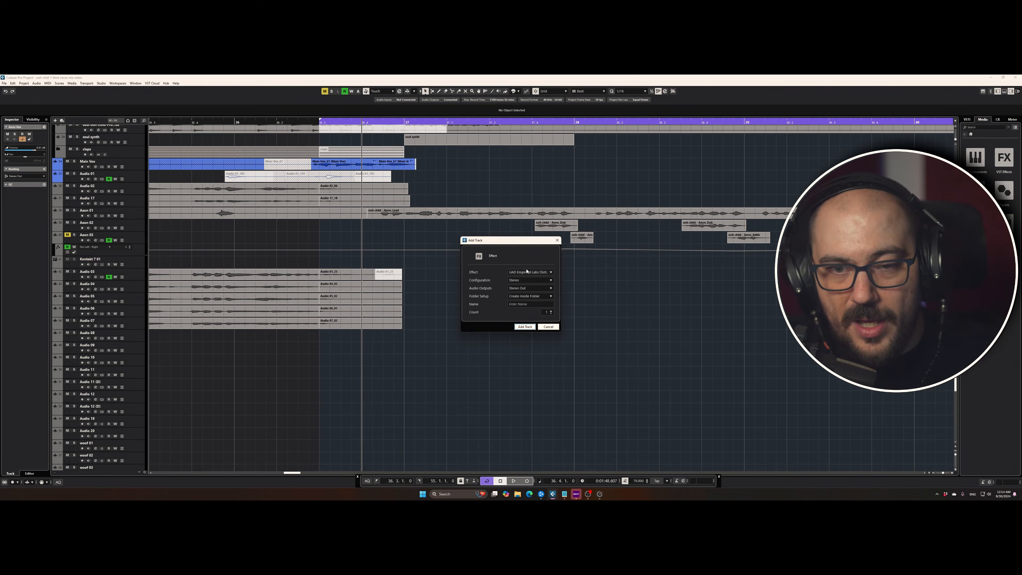
{"action": "left_click", "coordinate": [526, 271]}
{"action": "scroll", "coordinate": [501, 362], "scroll_direction": "up", "scroll_amount": 5}
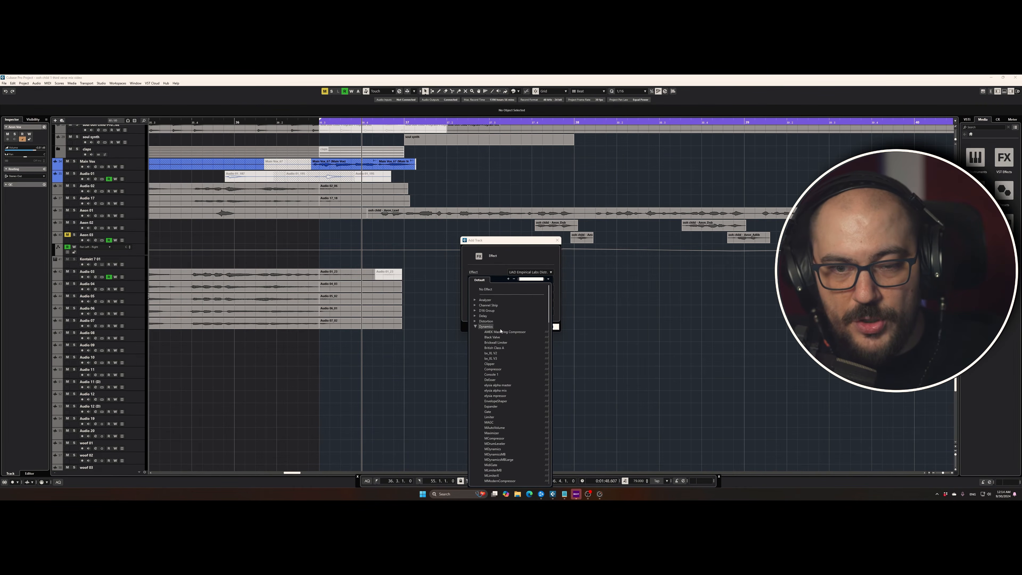
{"action": "left_click", "coordinate": [476, 326]}
{"action": "left_click", "coordinate": [530, 279]}
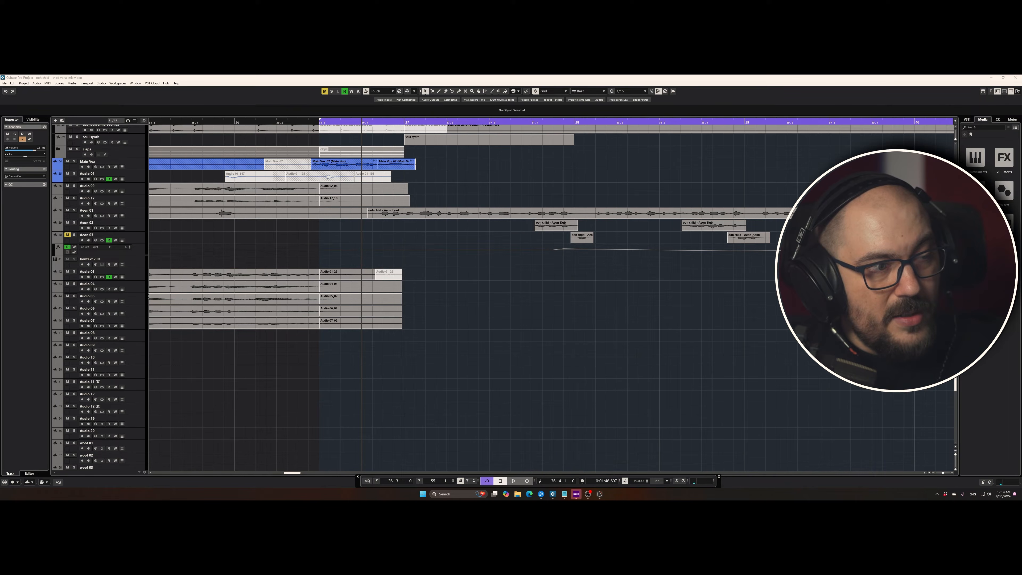
{"action": "left_click_drag", "start_coordinate": [120, 227], "coordinate": [575, 207]}
{"action": "key", "text": "e"}
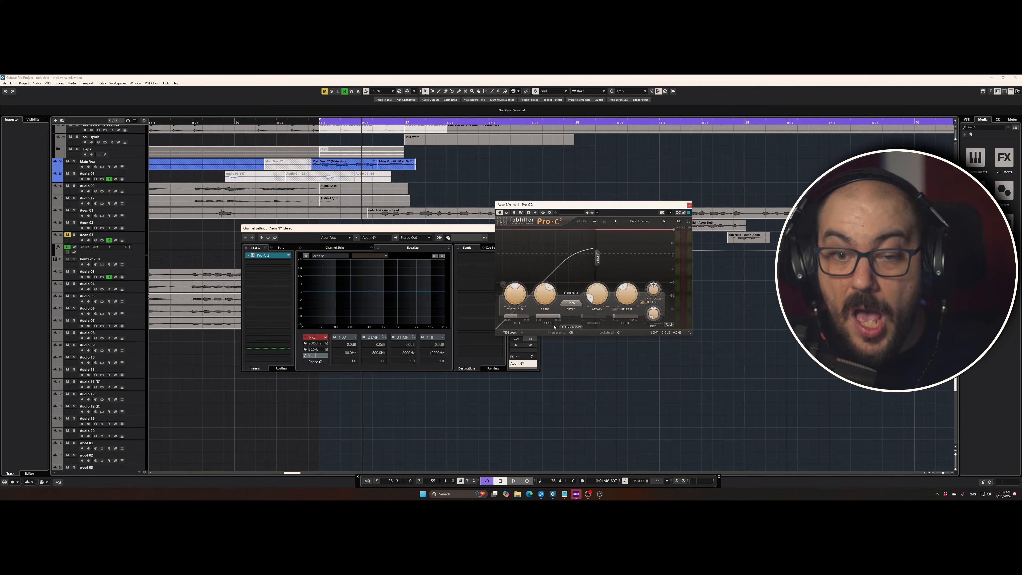
Set the compression style of Pro-C 2 on the Aeon NY channel to Pumping.
{"action": "mouse_move", "coordinate": [540, 302]}
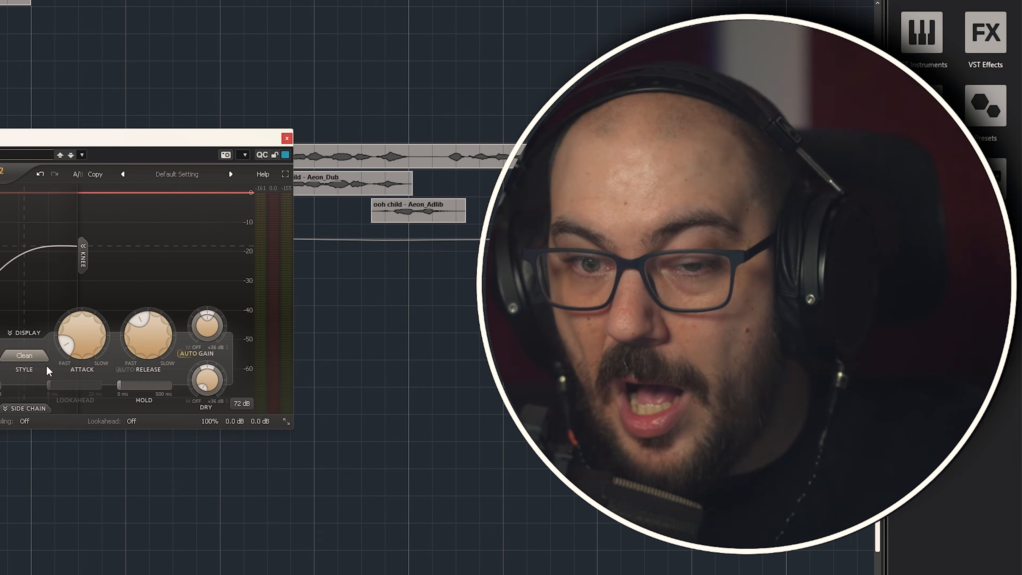
{"action": "mouse_move", "coordinate": [87, 342]}
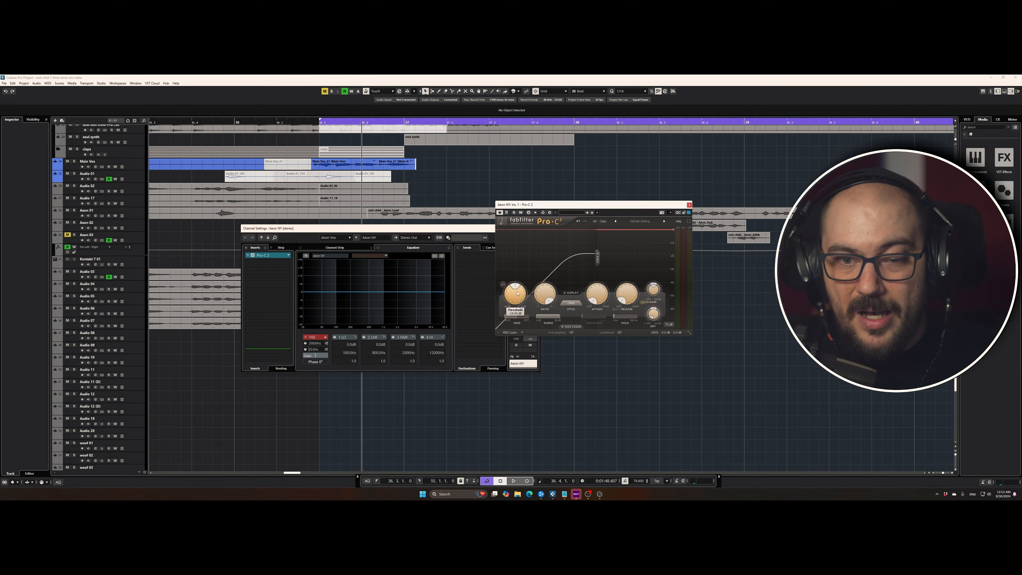
{"action": "left_click", "coordinate": [571, 303]}
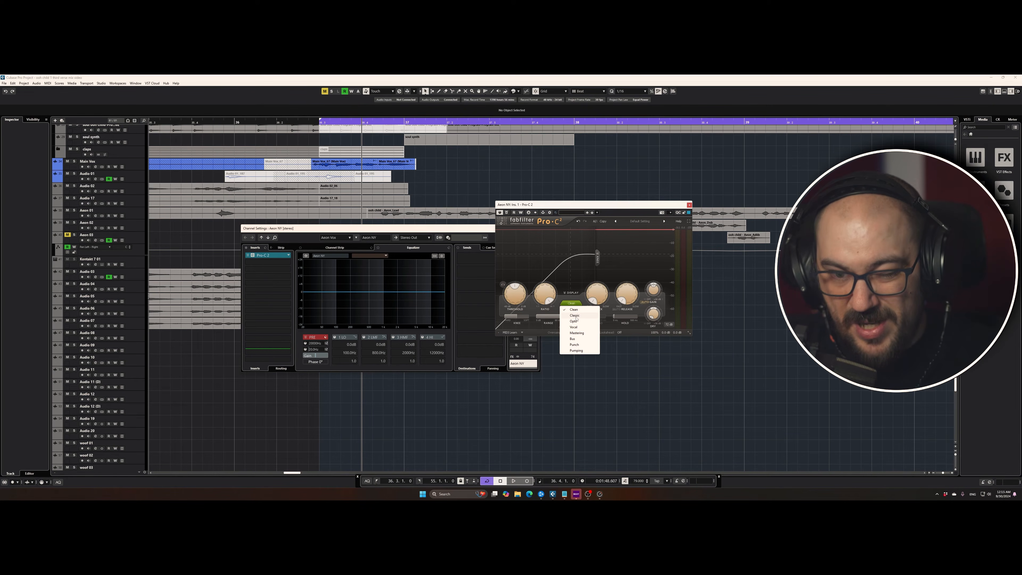
{"action": "left_click", "coordinate": [576, 351]}
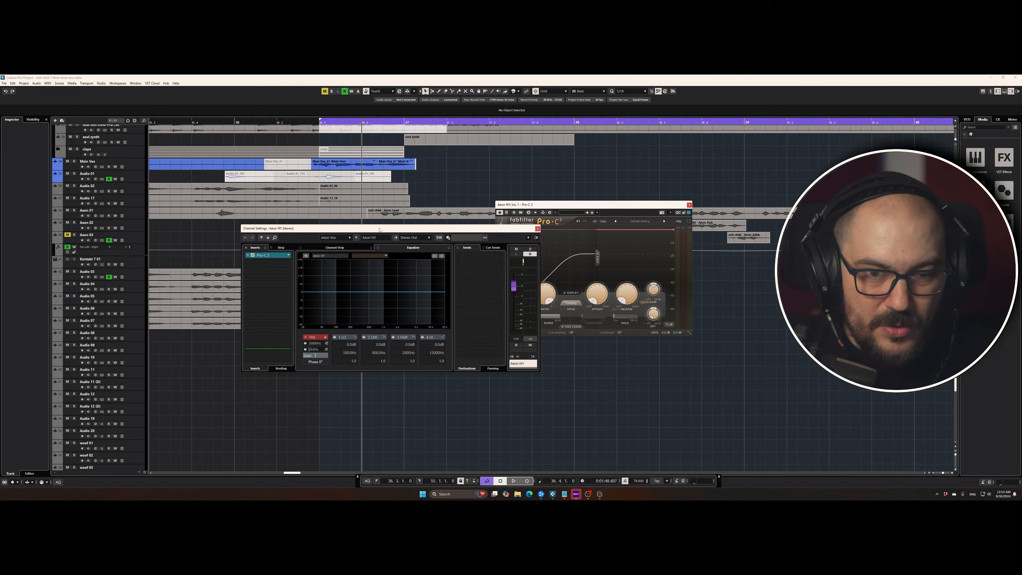
Lower the Aeon NY channel's fader by ear during playback.
{"action": "left_click_drag", "start_coordinate": [380, 229], "coordinate": [286, 225]}
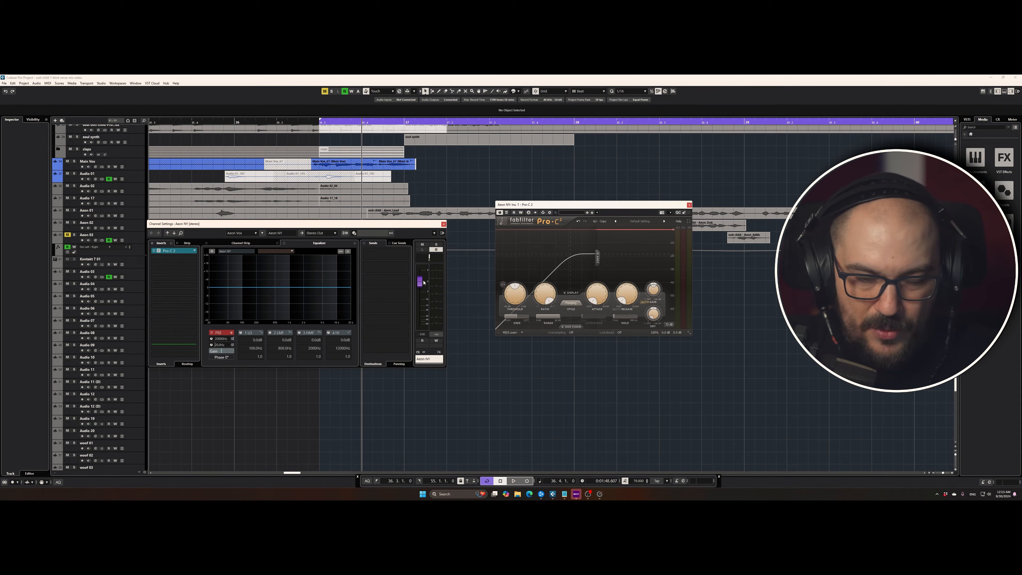
{"action": "key", "text": "space"}
{"action": "left_click_drag", "start_coordinate": [423, 283], "coordinate": [424, 306]}
{"action": "left_click_drag", "start_coordinate": [306, 223], "coordinate": [309, 237]}
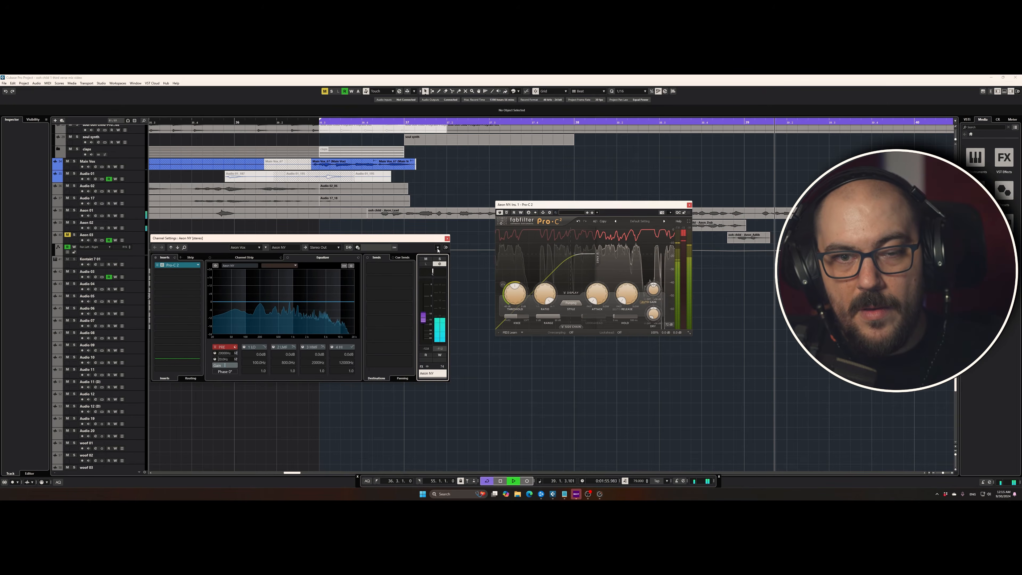
{"action": "key", "text": "space"}
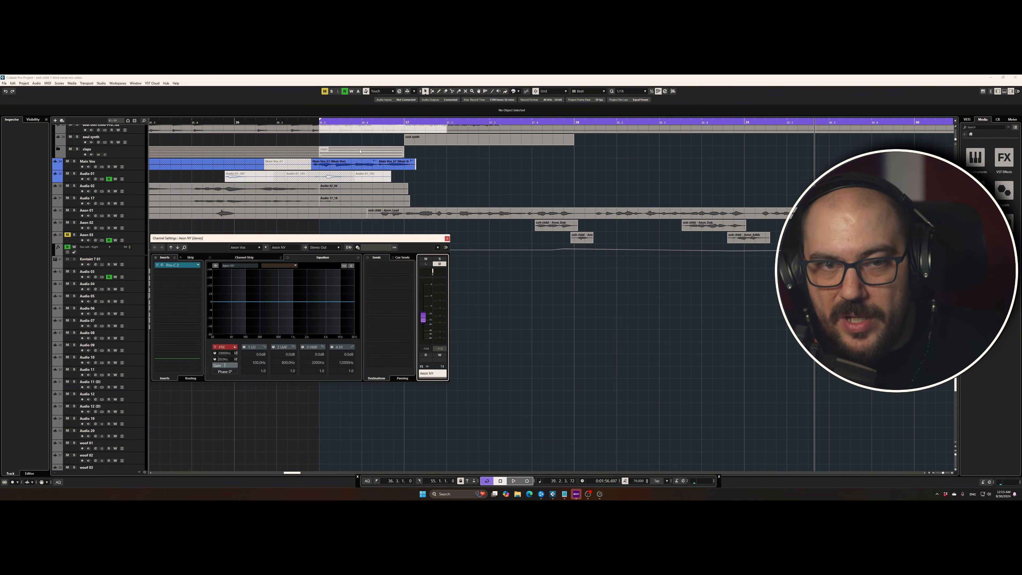
Close the Saturn 2 window and add FabFilter Pro-Q 3 after Pro-C 2 on the Aeon NY channel.
{"action": "key", "text": "space"}
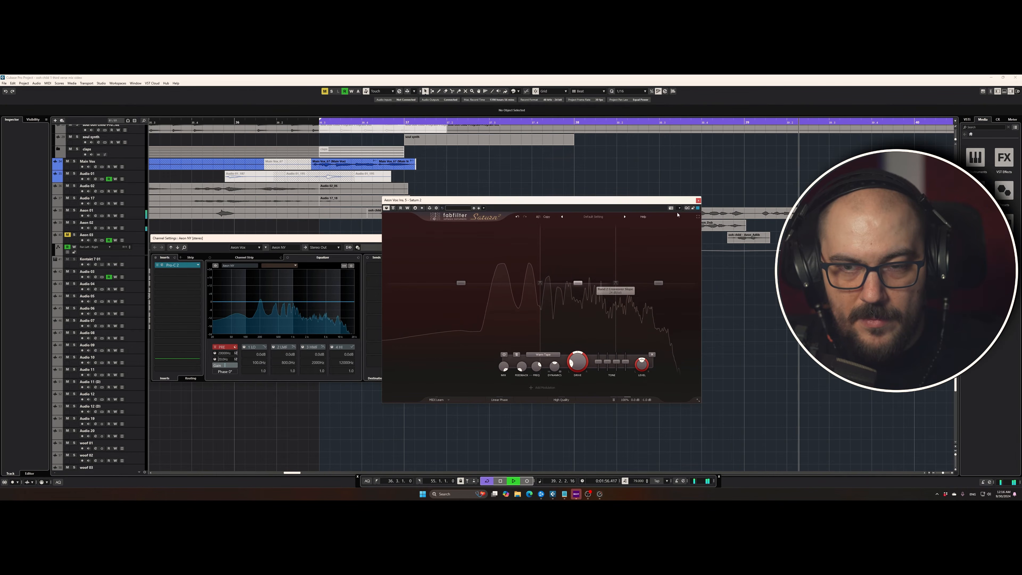
{"action": "left_click", "coordinate": [698, 200]}
{"action": "left_click_drag", "start_coordinate": [282, 238], "coordinate": [470, 215]}
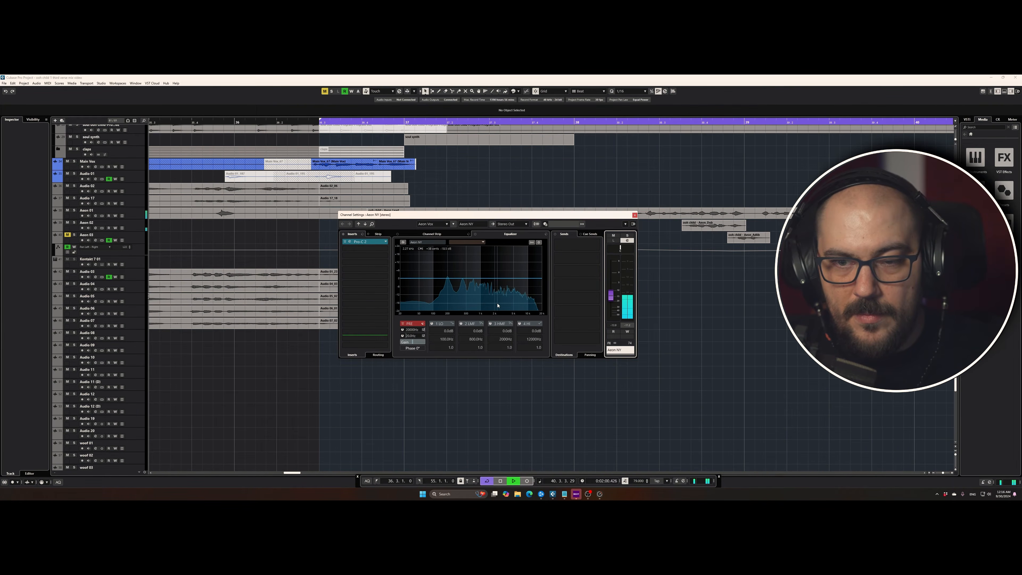
{"action": "left_click", "coordinate": [373, 250]}
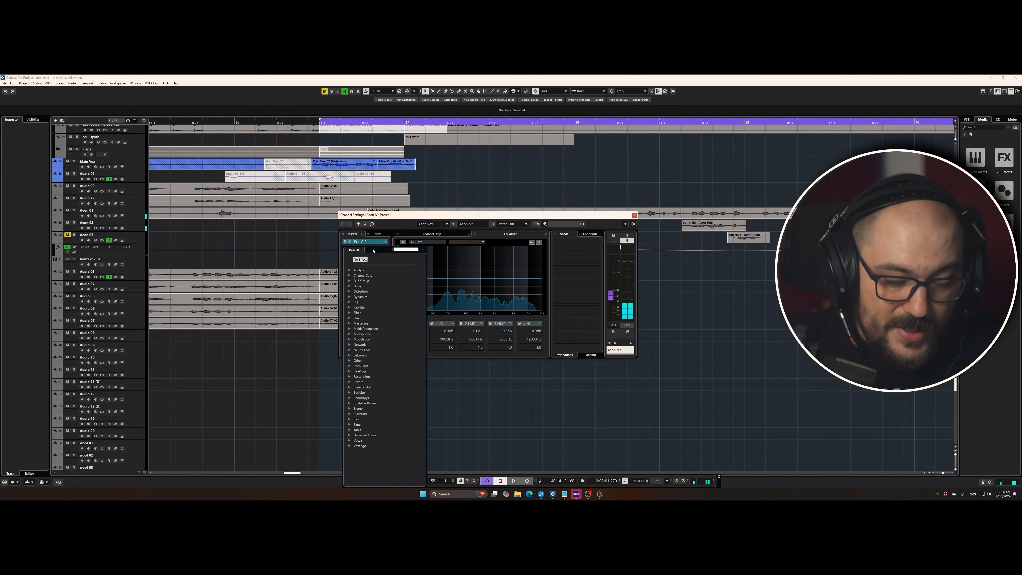
{"action": "type", "text": "pro"}
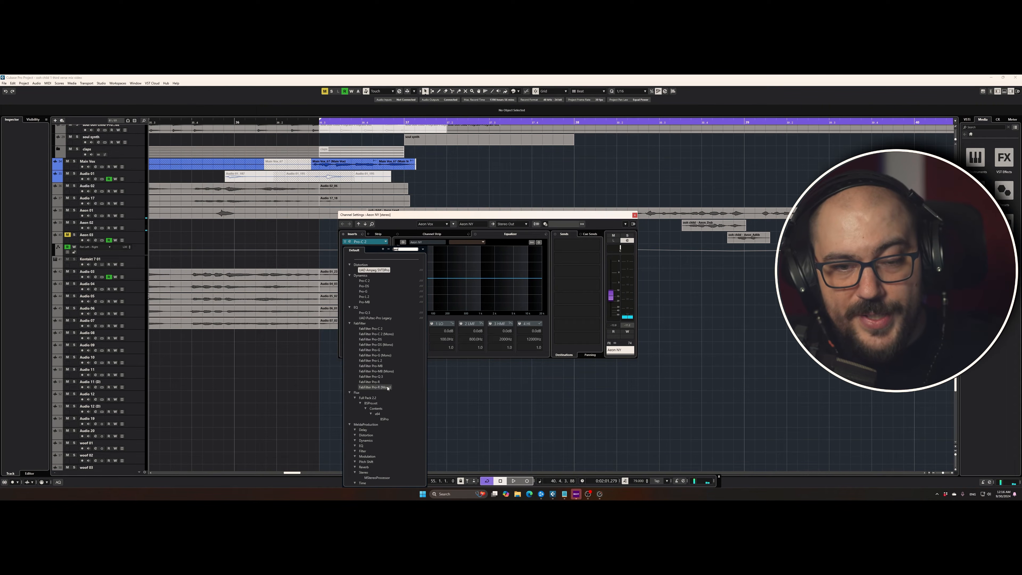
{"action": "key", "text": "Escape"}
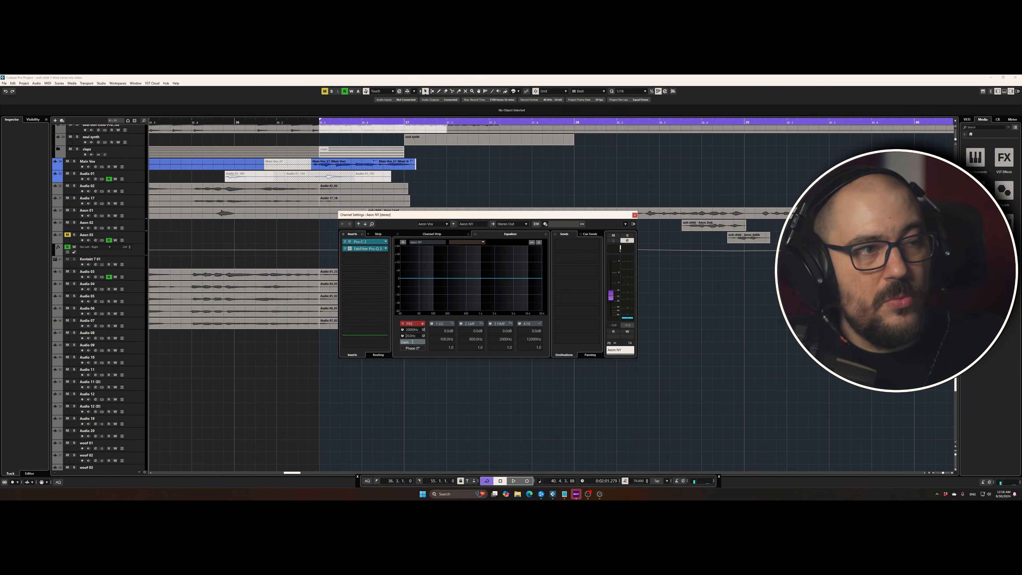
Shape a broad midrange cut in the Aeon NY channel's Pro-Q 3, and play back the vocal from shortly before bar 37.
{"action": "left_click_drag", "start_coordinate": [489, 258], "coordinate": [495, 289]}
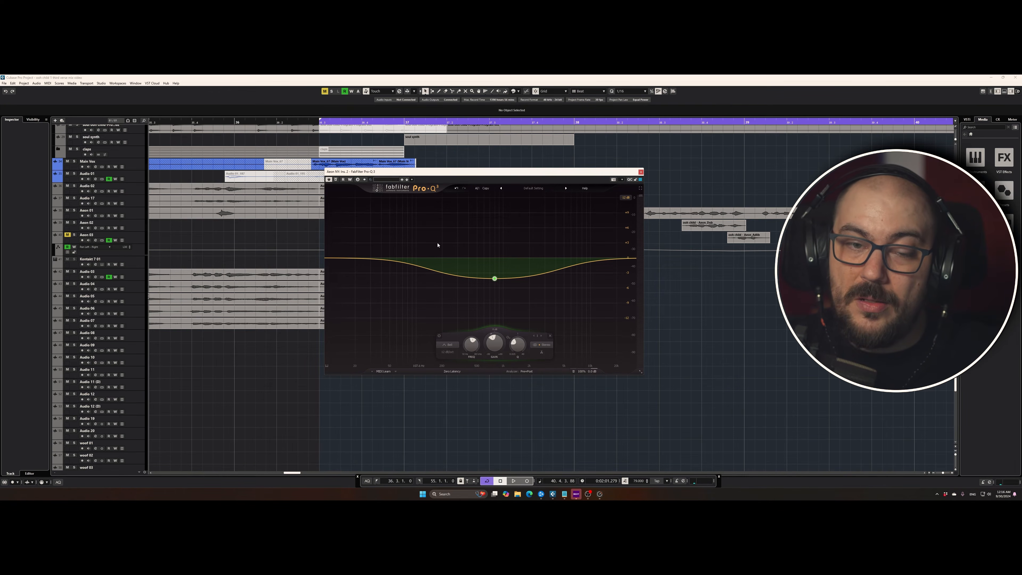
{"action": "left_click_drag", "start_coordinate": [495, 278], "coordinate": [516, 281]}
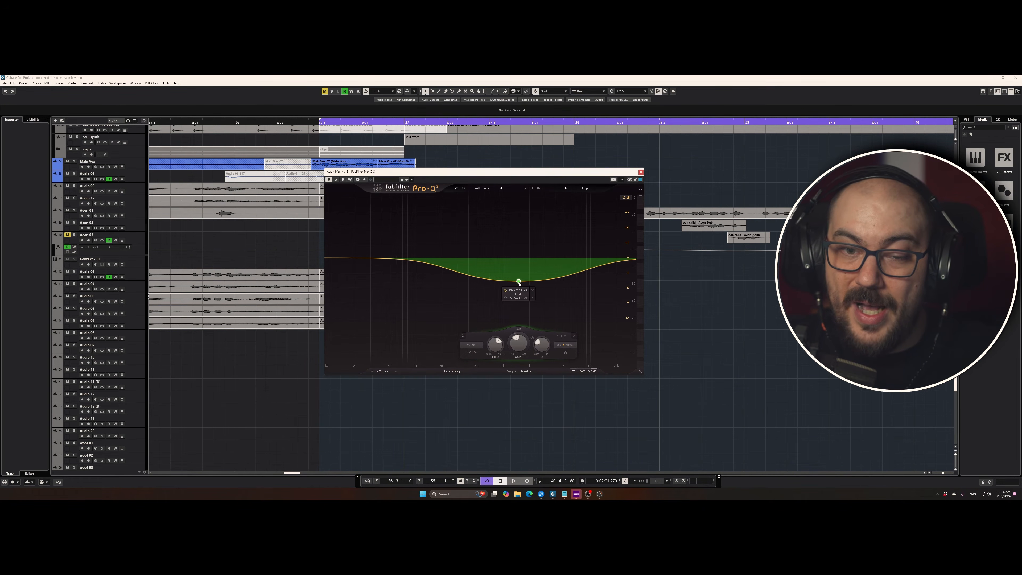
{"action": "left_click", "coordinate": [364, 121]}
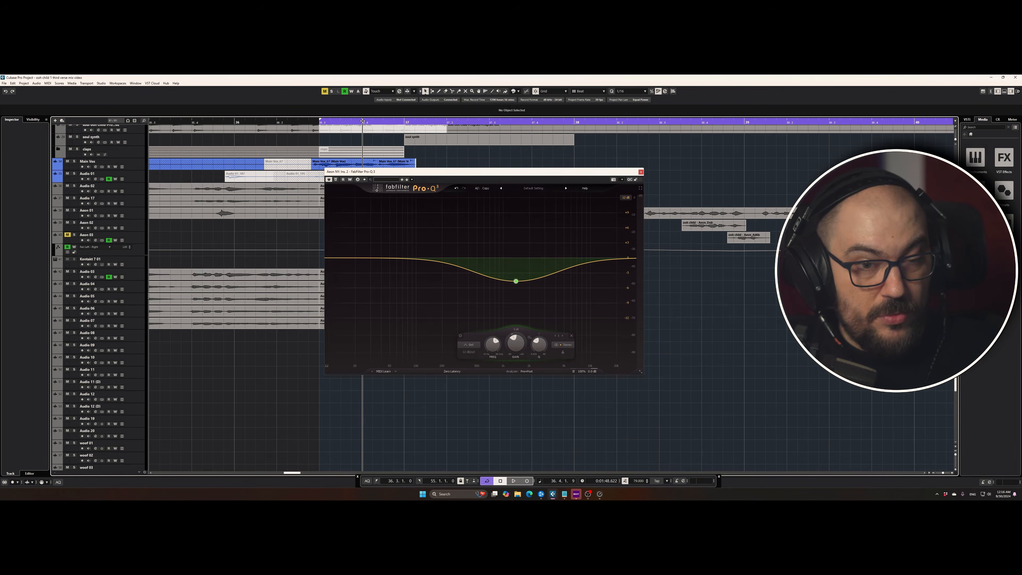
{"action": "key", "text": "space"}
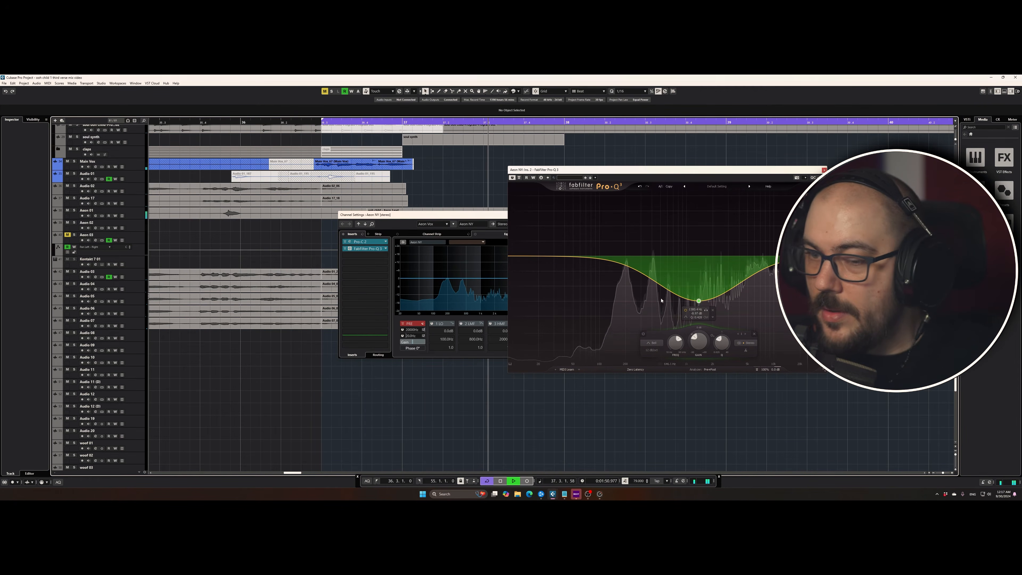
Compare the Aeon NY sound with and without Pro-Q 3 during playback, and close the channel settings.
{"action": "left_click_drag", "start_coordinate": [425, 215], "coordinate": [336, 226]}
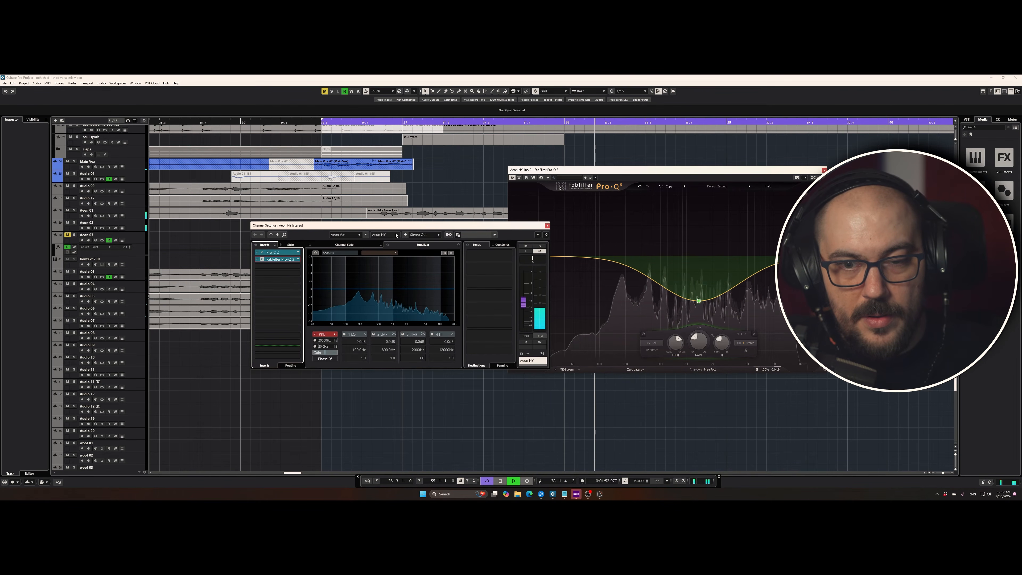
{"action": "left_click", "coordinate": [258, 259]}
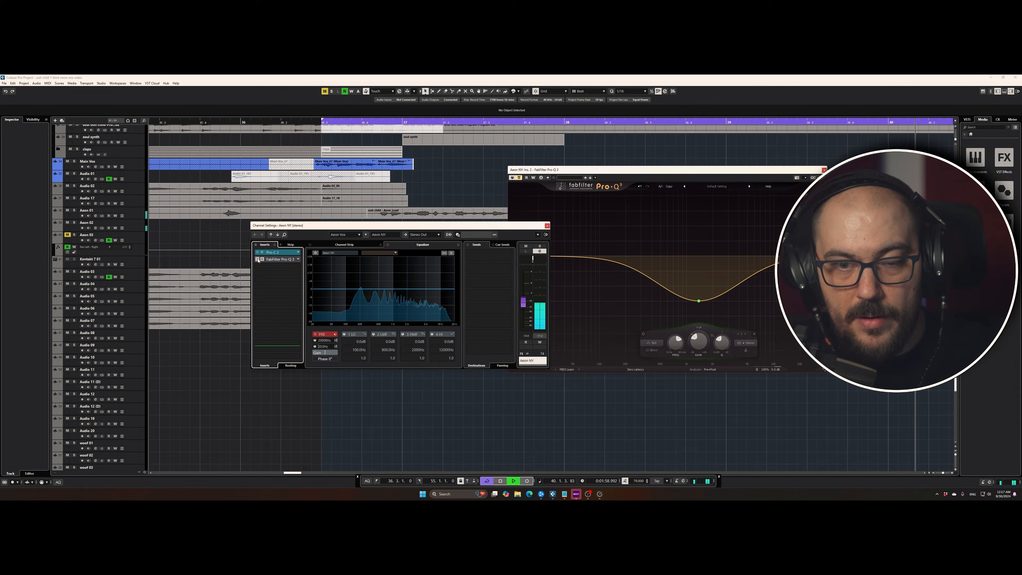
{"action": "key", "text": "space"}
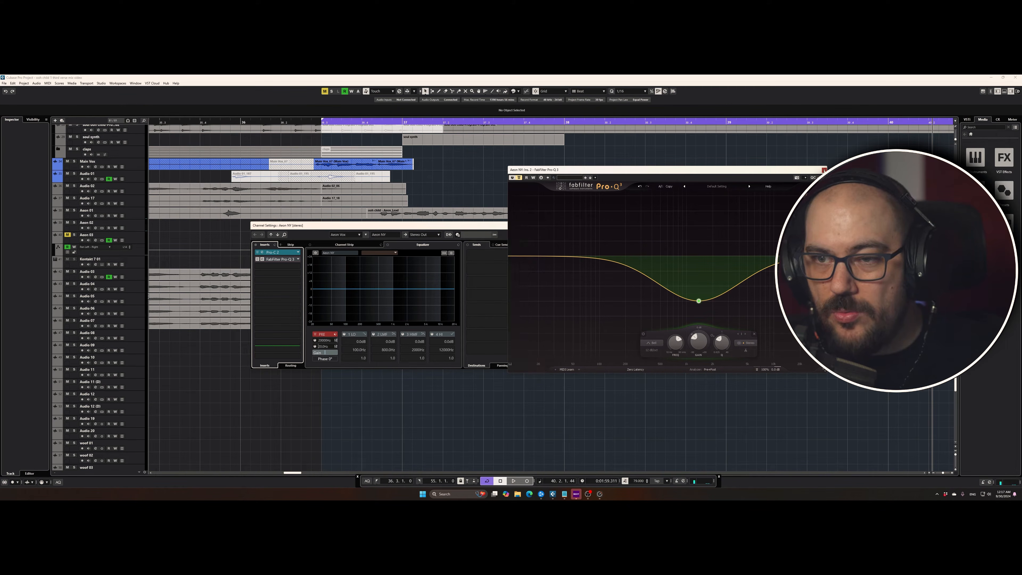
{"action": "left_click", "coordinate": [262, 259]}
{"action": "left_click", "coordinate": [547, 227]}
Bring up the Aeon NY channel in the MixConsole and fine-tune its fader by ear against Aeon Vox during playback.
{"action": "key", "text": "F3"}
{"action": "left_click_drag", "start_coordinate": [59, 255], "coordinate": [389, 150]}
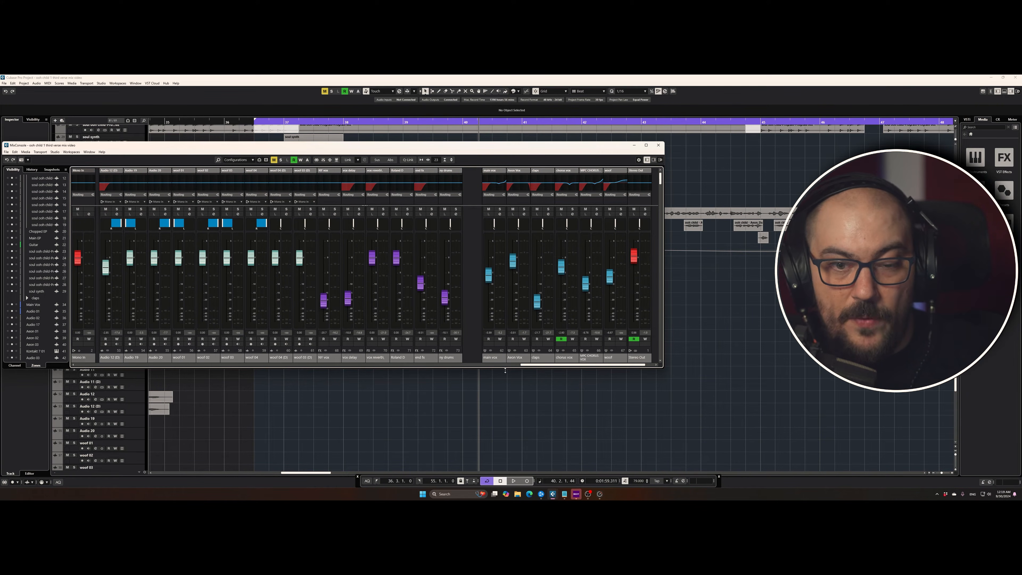
{"action": "scroll", "coordinate": [442, 358], "scroll_direction": "right", "scroll_amount": 1}
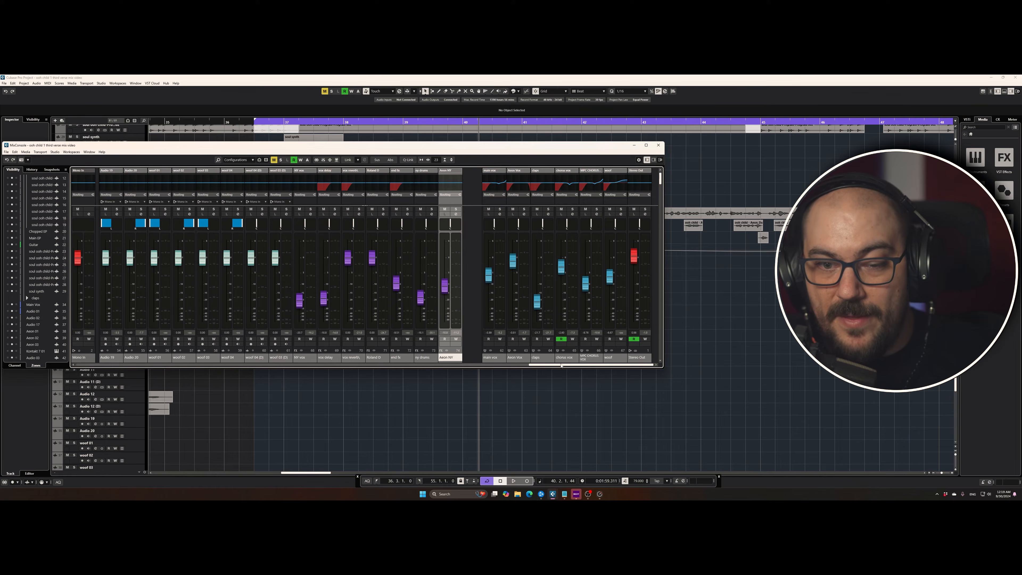
{"action": "left_click", "coordinate": [515, 358]}
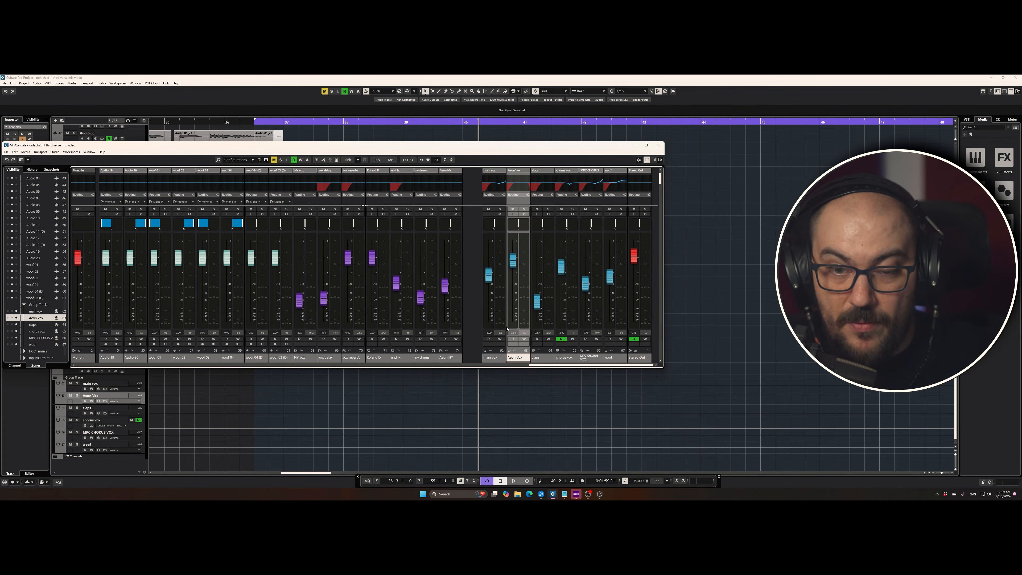
{"action": "left_click", "coordinate": [449, 358]}
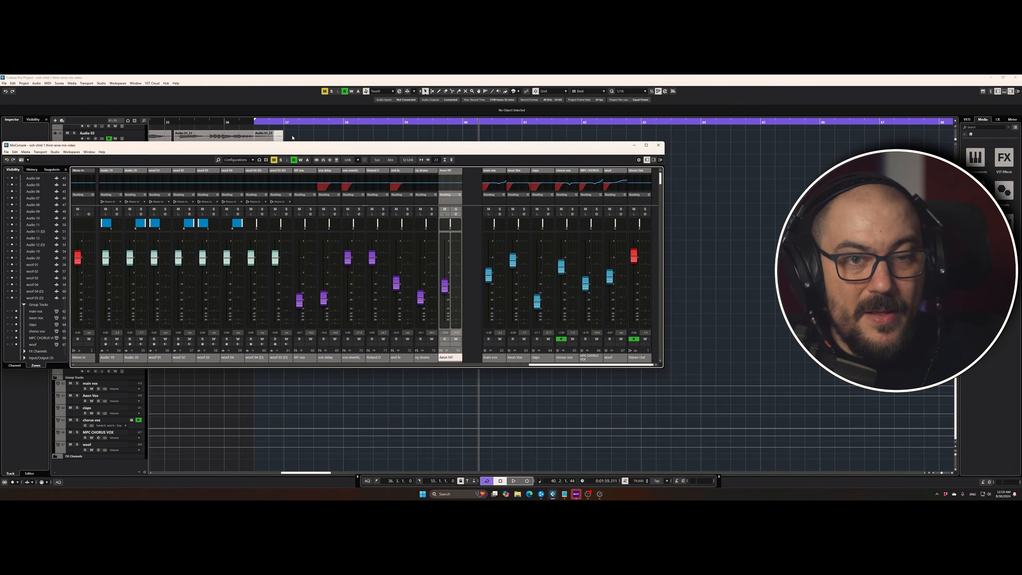
{"action": "left_click_drag", "start_coordinate": [385, 148], "coordinate": [490, 192]}
{"action": "key", "text": "space"}
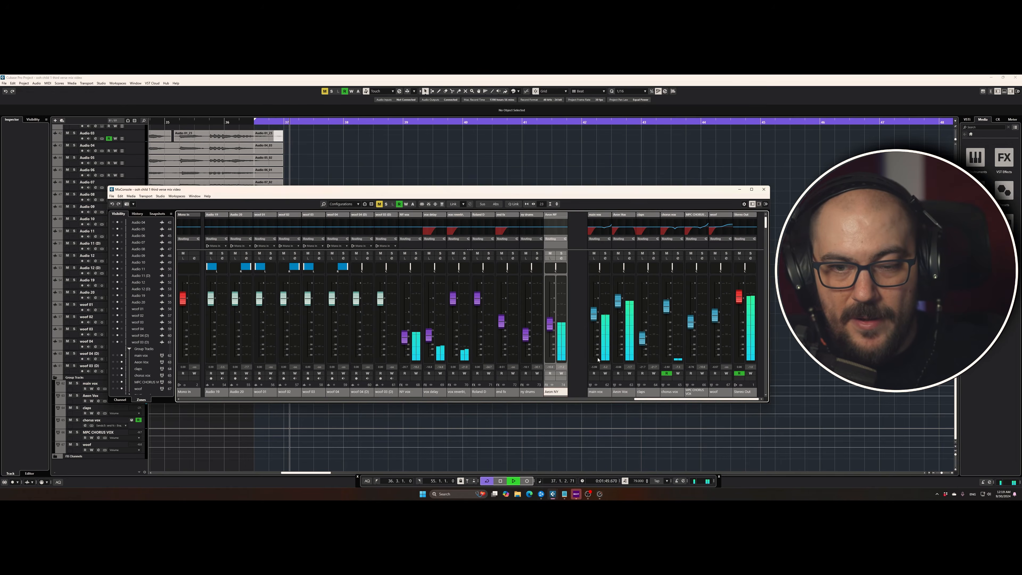
{"action": "left_click_drag", "start_coordinate": [550, 326], "coordinate": [553, 331]}
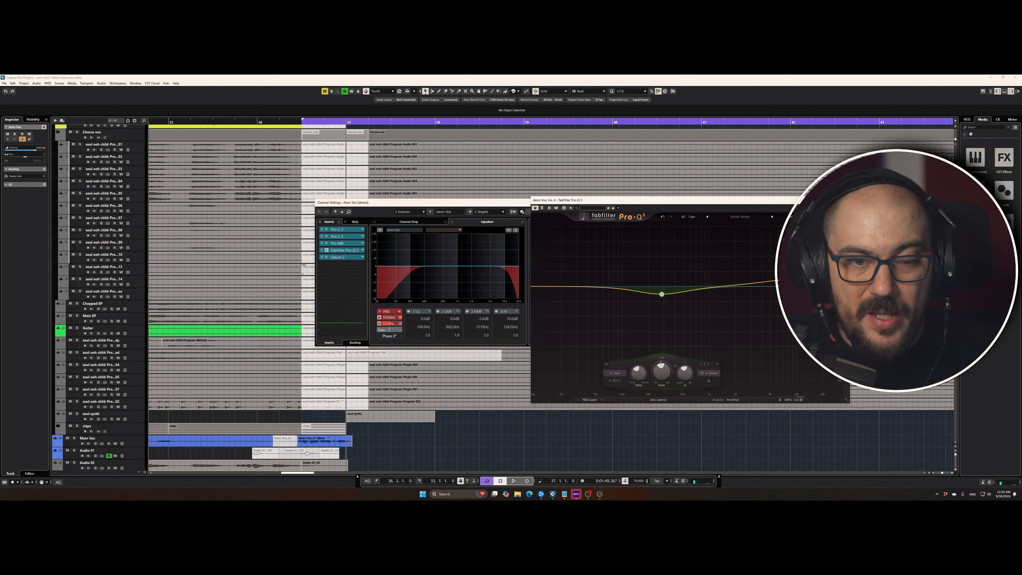
Adjust the low-mid cut in the Aeon Vox channel's Pro-Q 3 by ear during playback, and close the equalizer window.
{"action": "scroll", "coordinate": [303, 265], "scroll_direction": "down", "scroll_amount": 5}
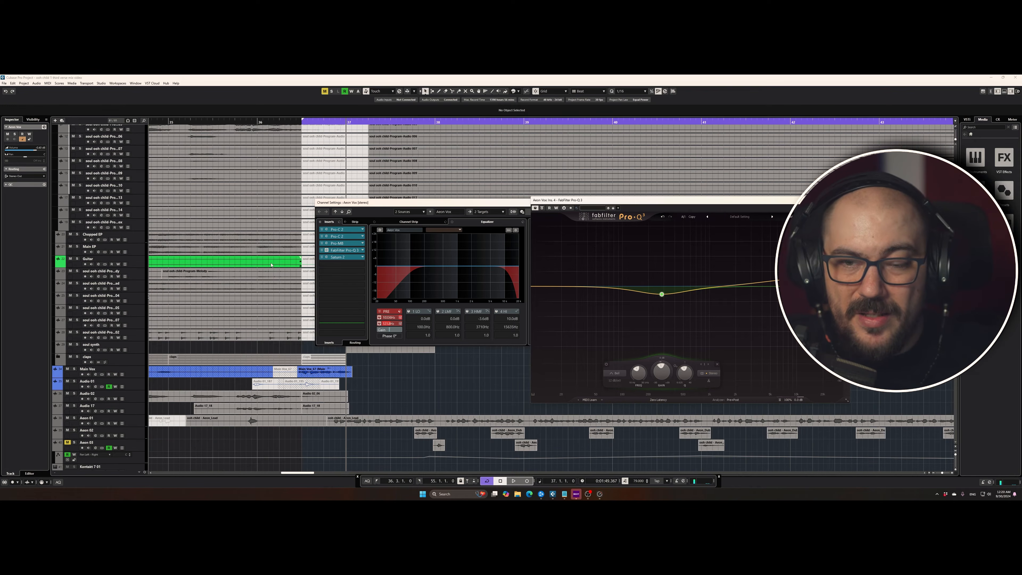
{"action": "mouse_move", "coordinate": [655, 294]}
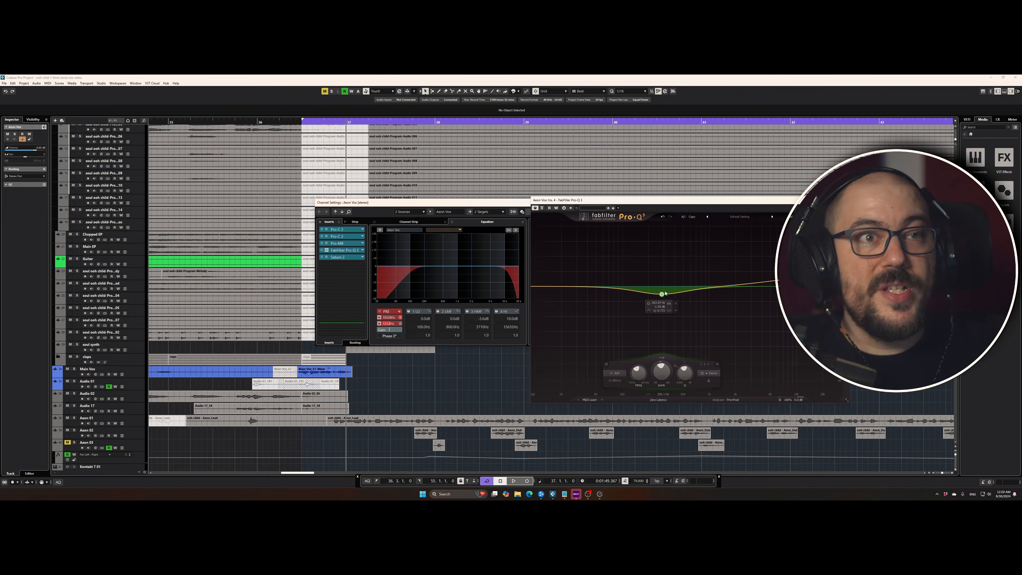
{"action": "key", "text": "space"}
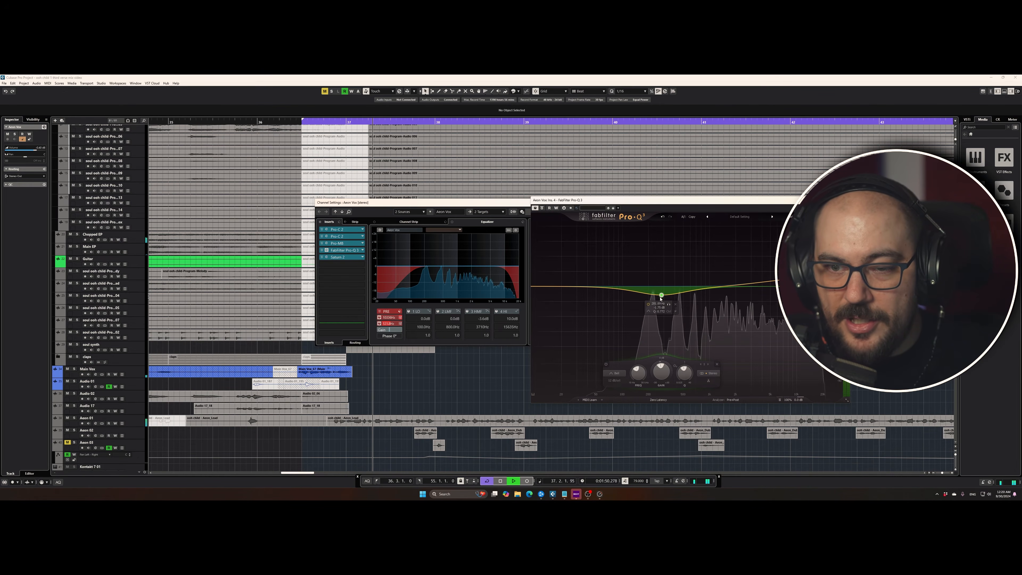
{"action": "left_click_drag", "start_coordinate": [663, 296], "coordinate": [655, 299]}
{"action": "left_click", "coordinate": [693, 296]}
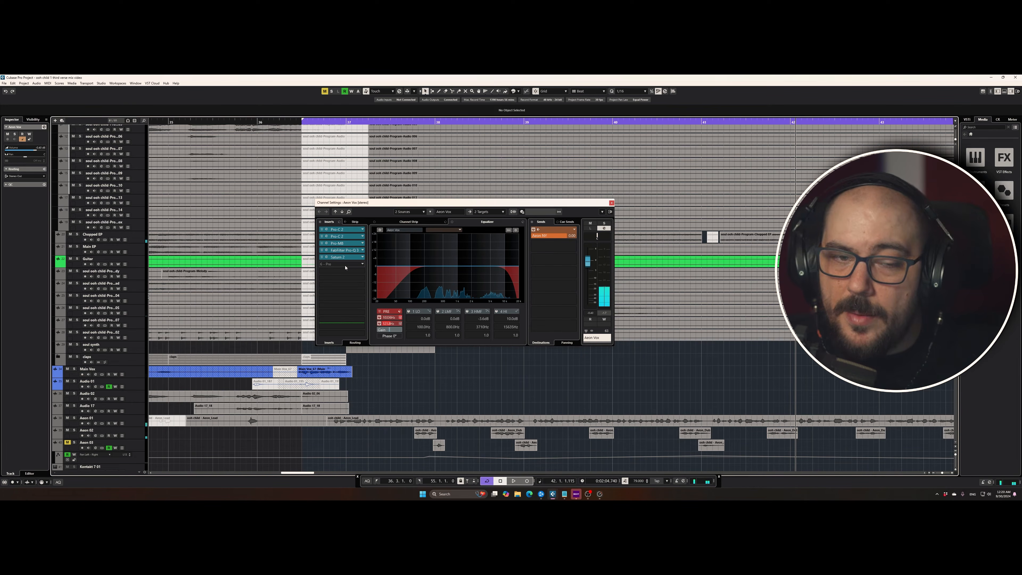
Add FabFilter Pro-DS after Saturn 2 on the Aeon Vox channel.
{"action": "left_click", "coordinate": [346, 265]}
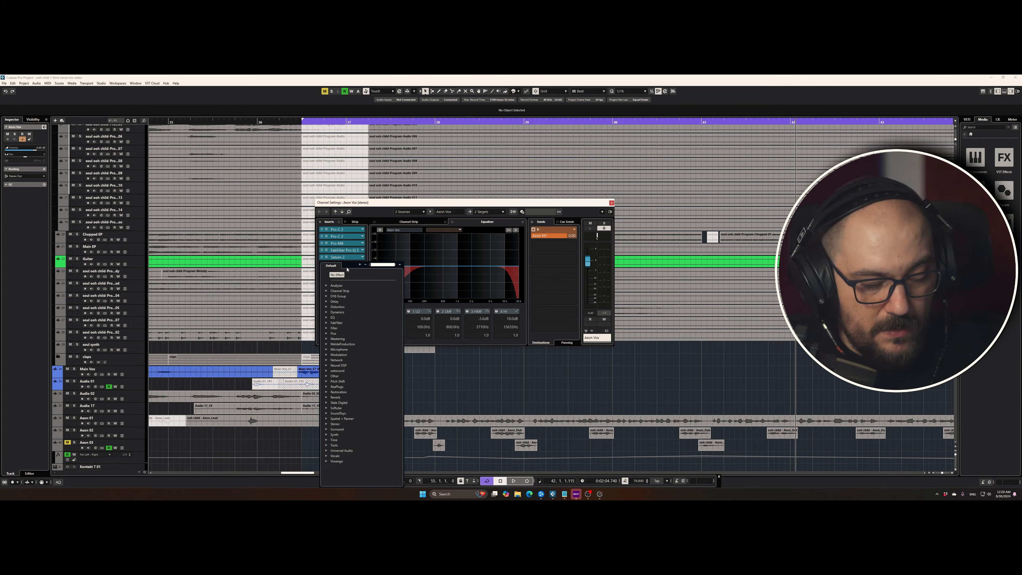
{"action": "type", "text": "ds"}
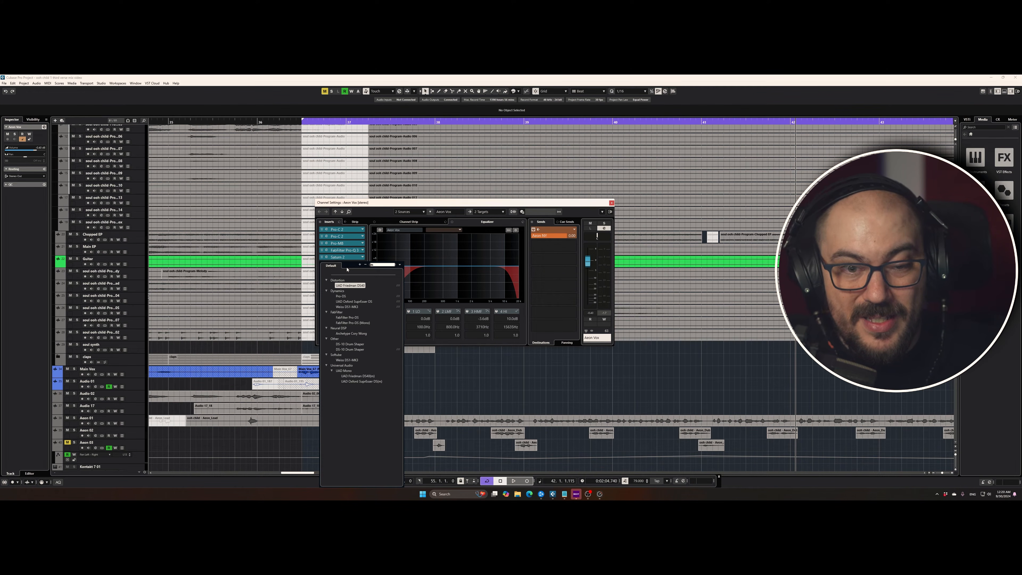
{"action": "left_click", "coordinate": [377, 318]}
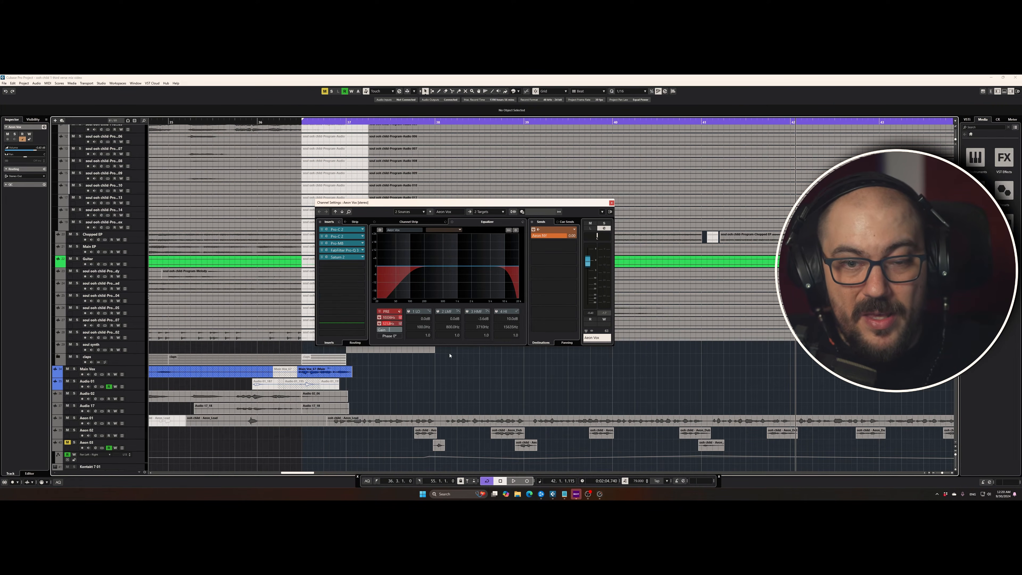
Adjust the detection frequency range of Pro-DS by ear with the Aeon Vox vocal playing.
{"action": "left_click_drag", "start_coordinate": [495, 219], "coordinate": [485, 217]}
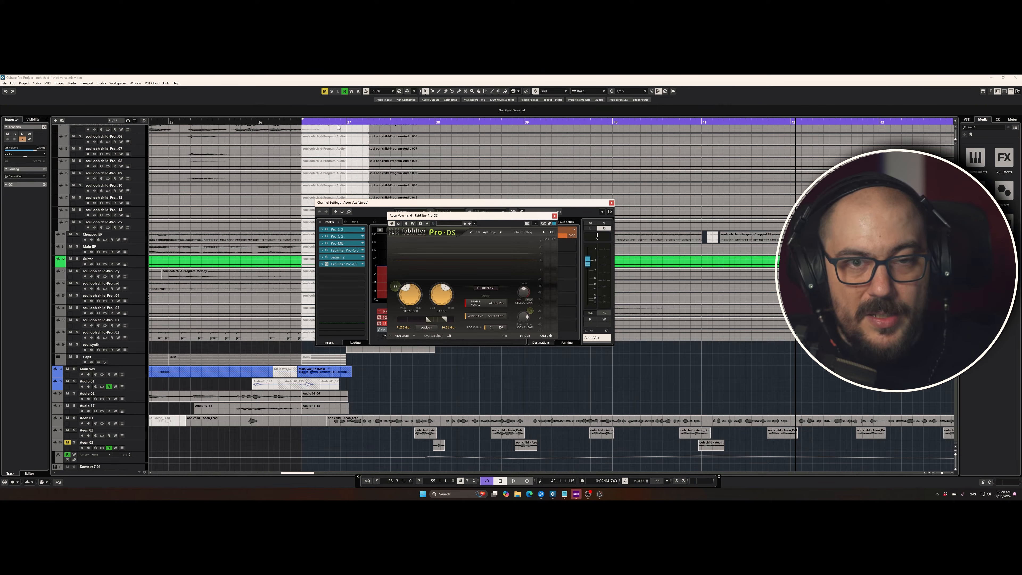
{"action": "key", "text": "space"}
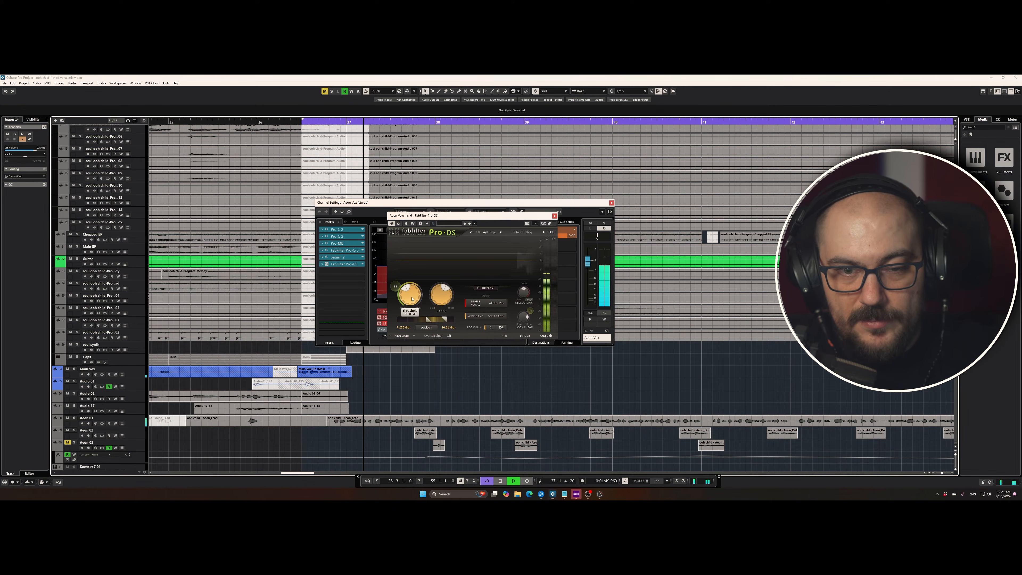
{"action": "left_click_drag", "start_coordinate": [428, 320], "coordinate": [428, 322]}
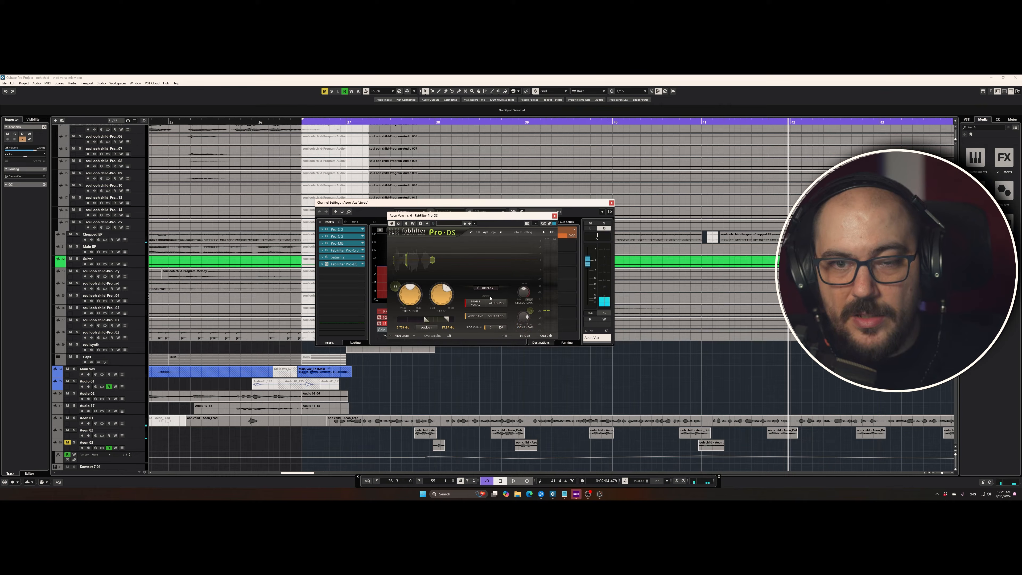
Solo the Aeon Vox channel and refine the Pro-DS detection frequency range by ear during playback.
{"action": "left_click", "coordinate": [372, 121]}
{"action": "key", "text": "space"}
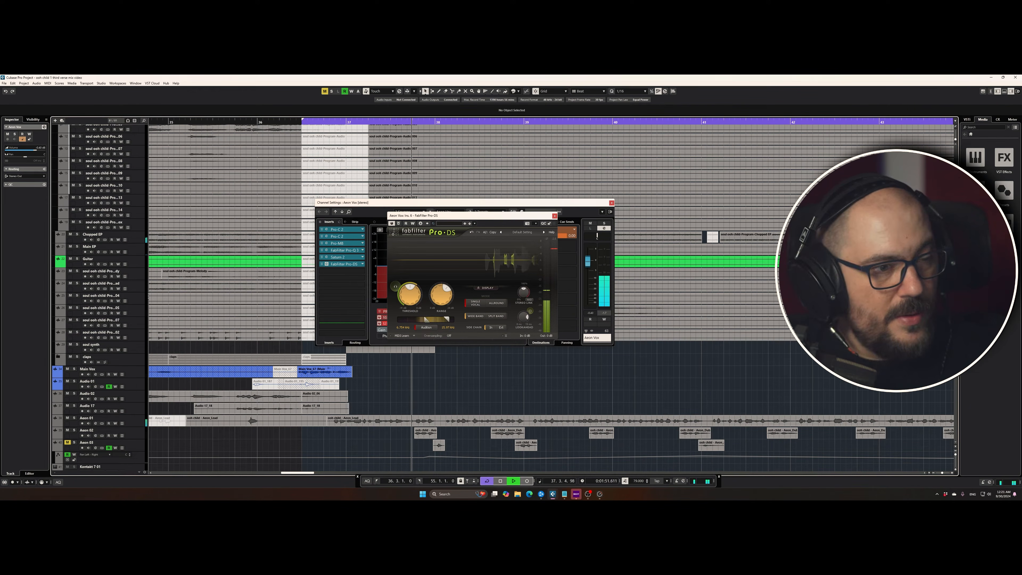
{"action": "key", "text": "s"}
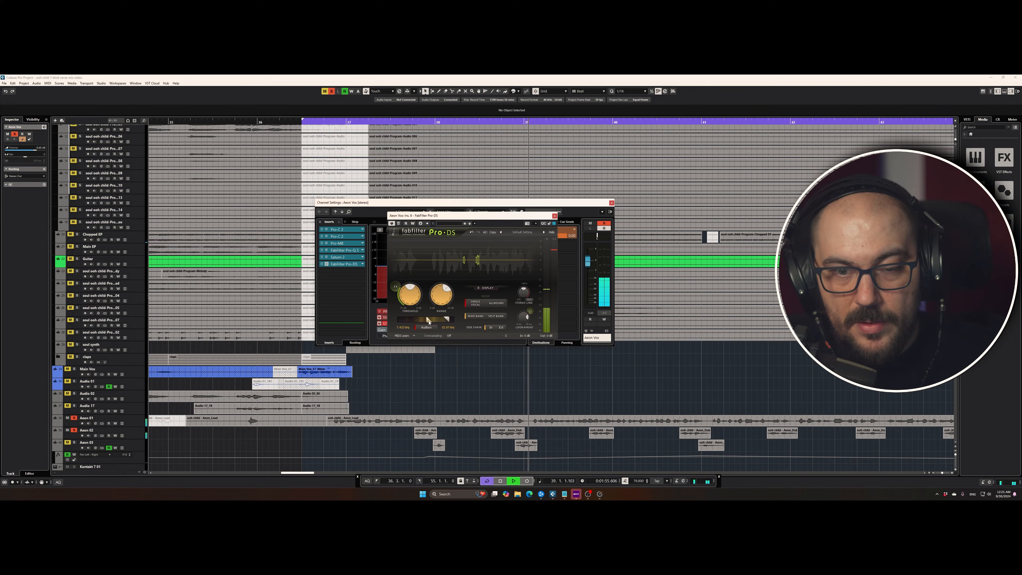
{"action": "left_click_drag", "start_coordinate": [426, 320], "coordinate": [412, 294]}
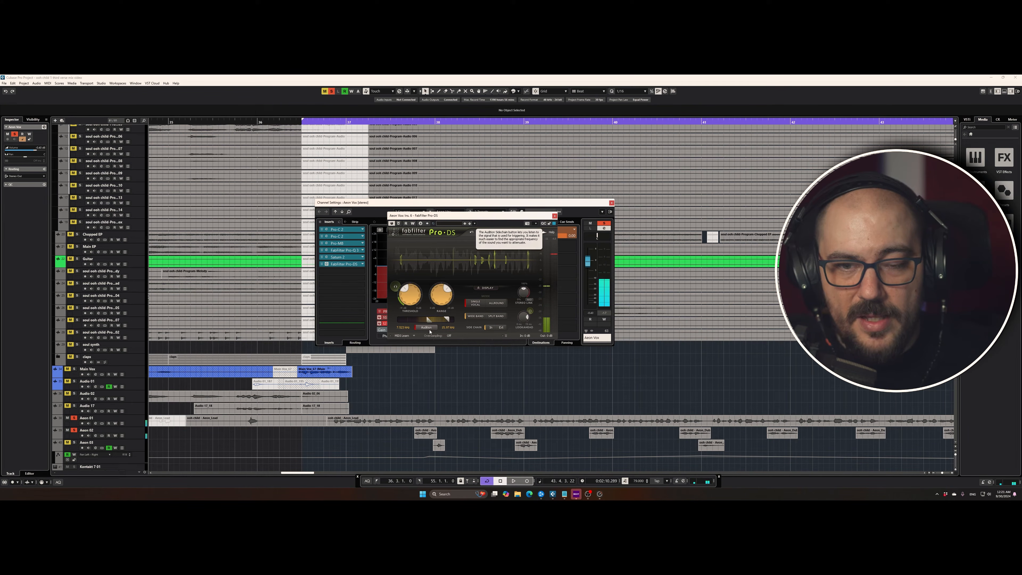
{"action": "double_click", "coordinate": [359, 124]}
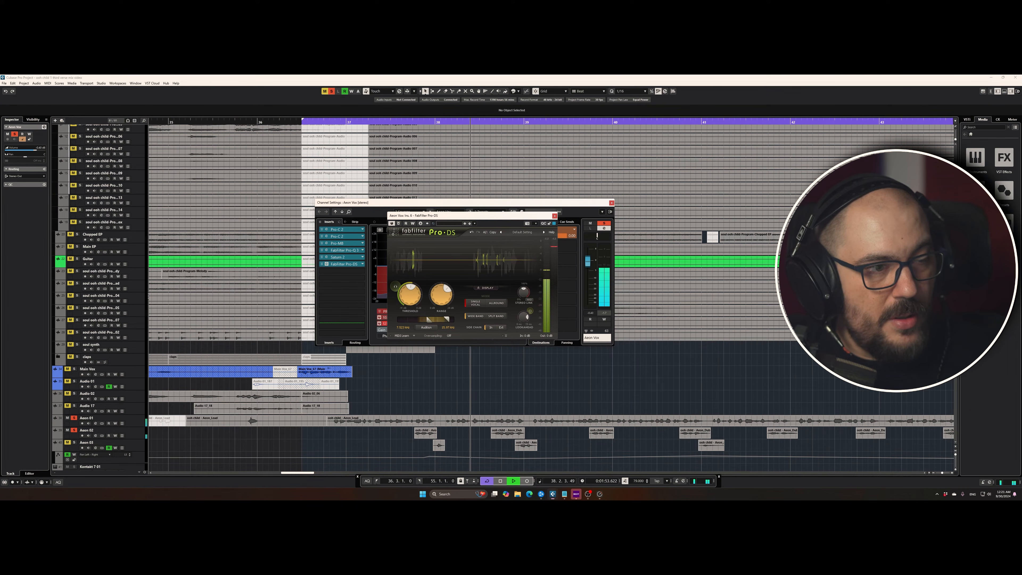
Return from solo to the full mix and fine-tune the Pro-DS threshold by ear during playback.
{"action": "key", "text": "space"}
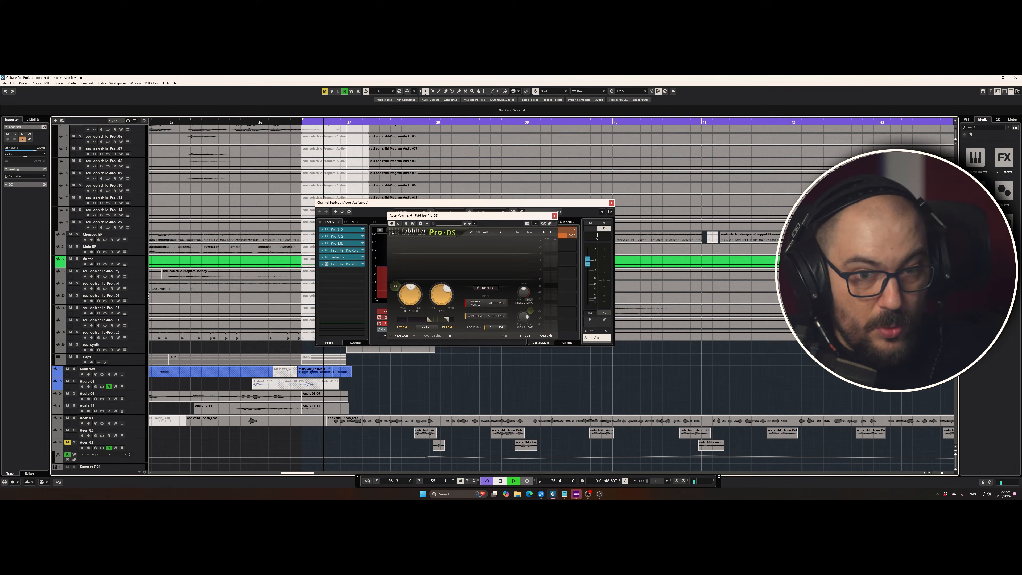
{"action": "key", "text": "space"}
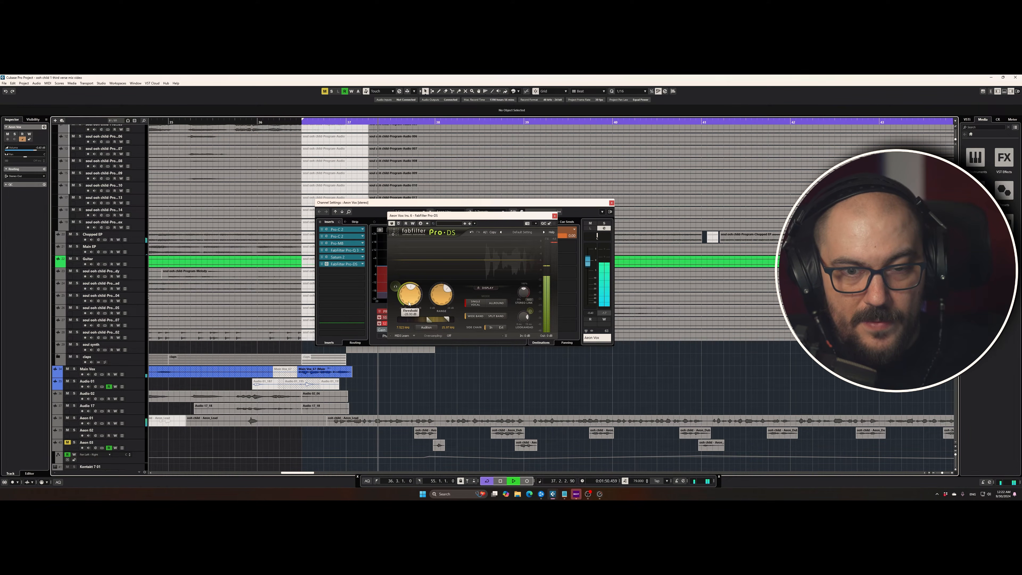
{"action": "left_click_drag", "start_coordinate": [409, 302], "coordinate": [402, 317]}
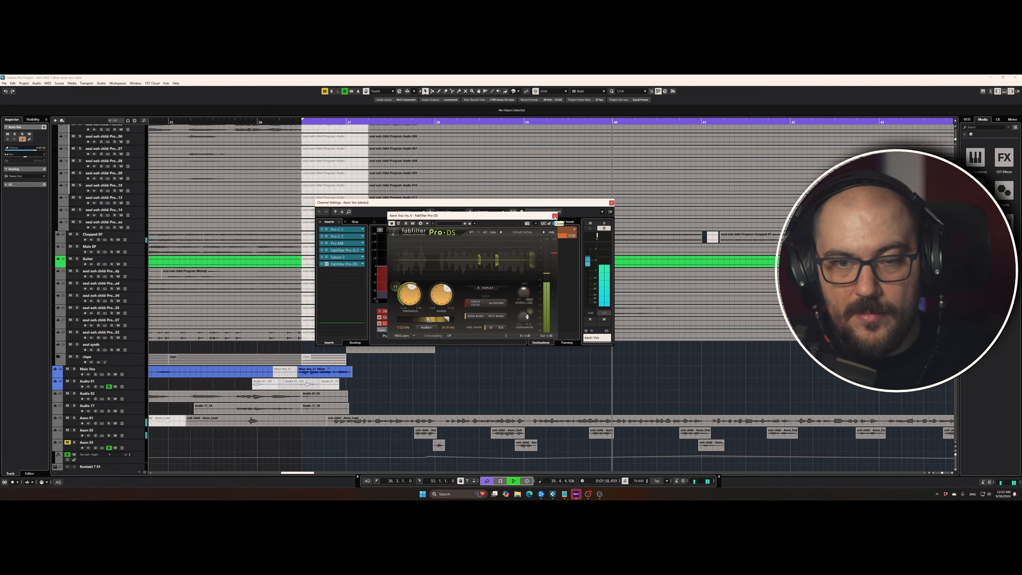
{"action": "mouse_move", "coordinate": [419, 297]}
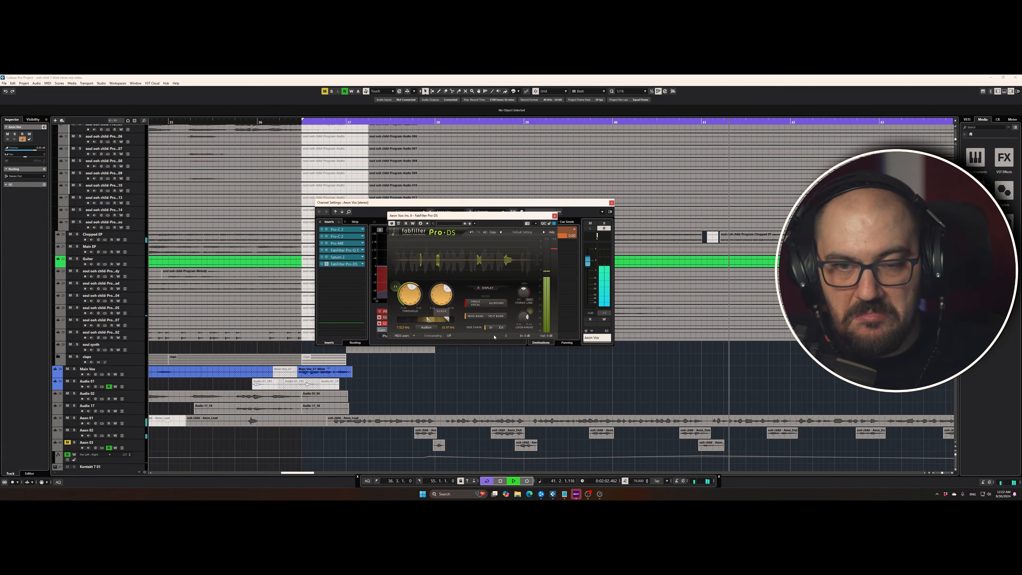
Switch Pro-DS to Split Band processing, audition the vocal in the mix, and close the de-esser window.
{"action": "key", "text": "space"}
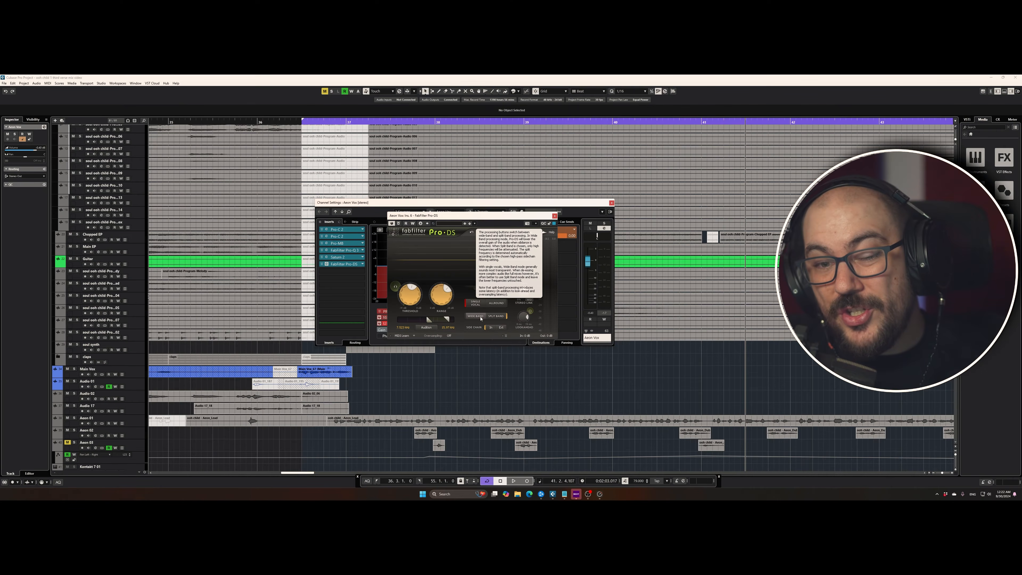
{"action": "left_click", "coordinate": [351, 122]}
{"action": "key", "text": "space"}
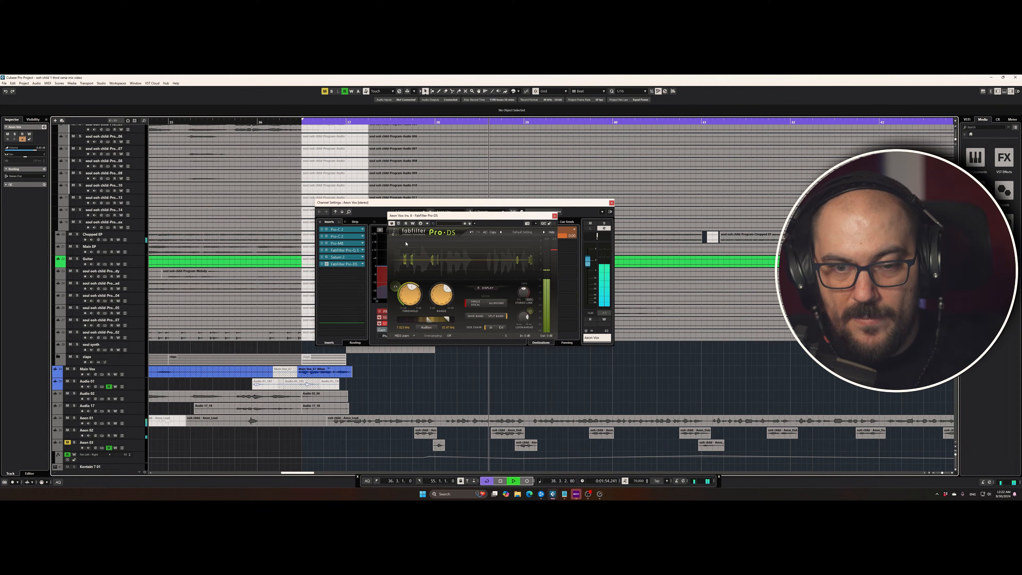
{"action": "key", "text": "space"}
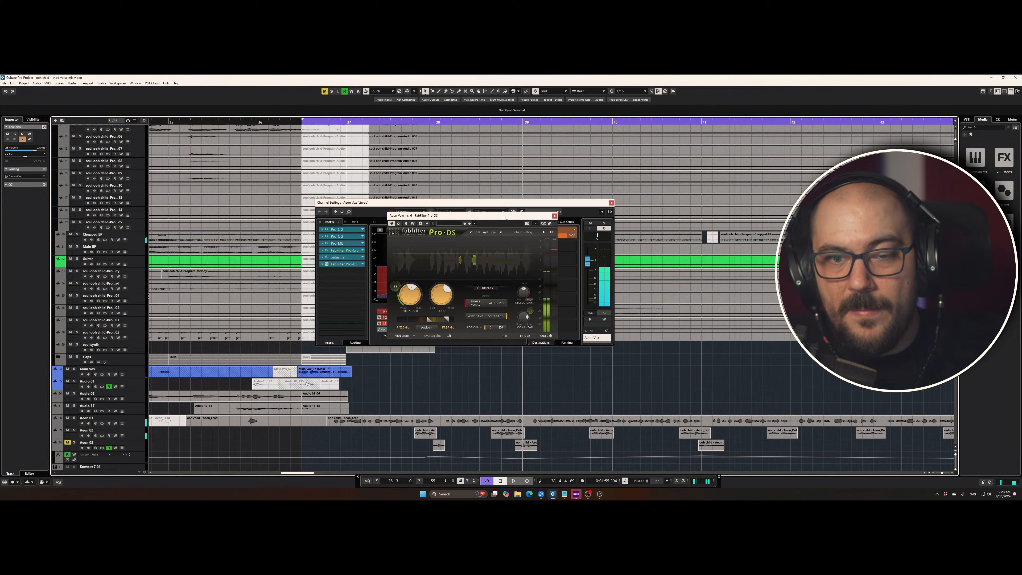
{"action": "left_click", "coordinate": [555, 216]}
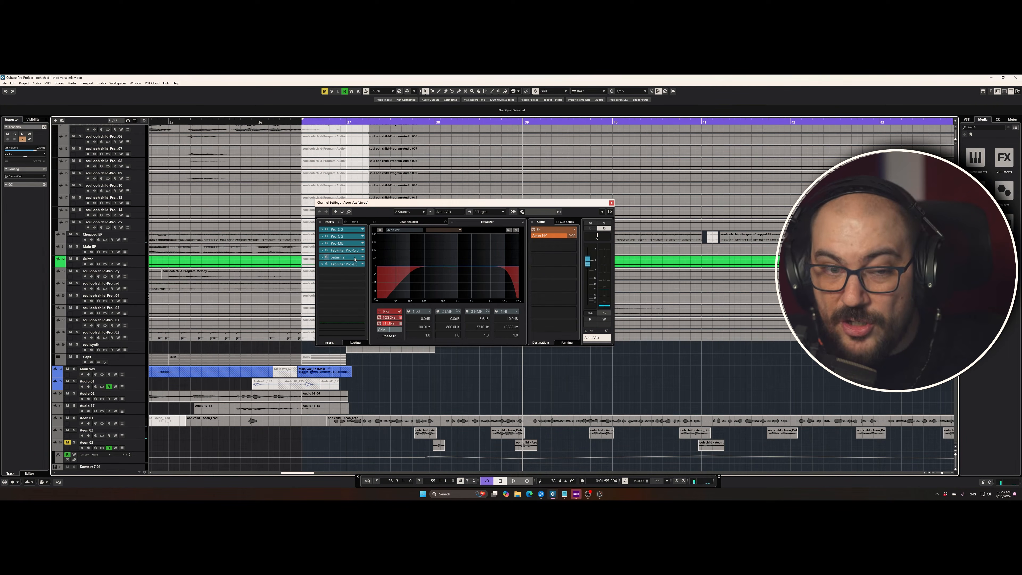
Move Saturn 2 after Pro-DS in the Aeon Vox inserts, audition the new order, and close the channel settings.
{"action": "left_click_drag", "start_coordinate": [354, 259], "coordinate": [349, 272]}
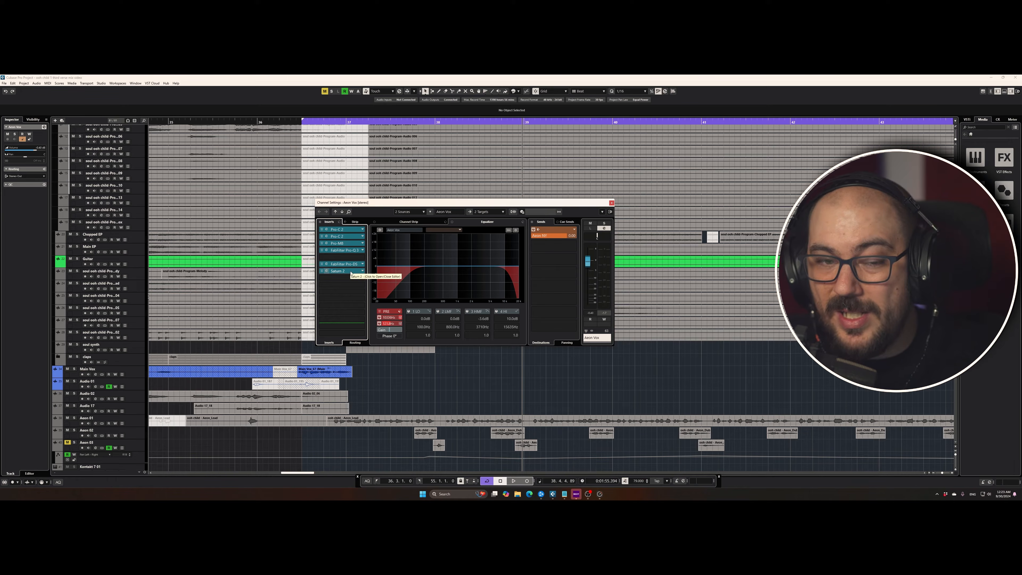
{"action": "left_click", "coordinate": [363, 122]}
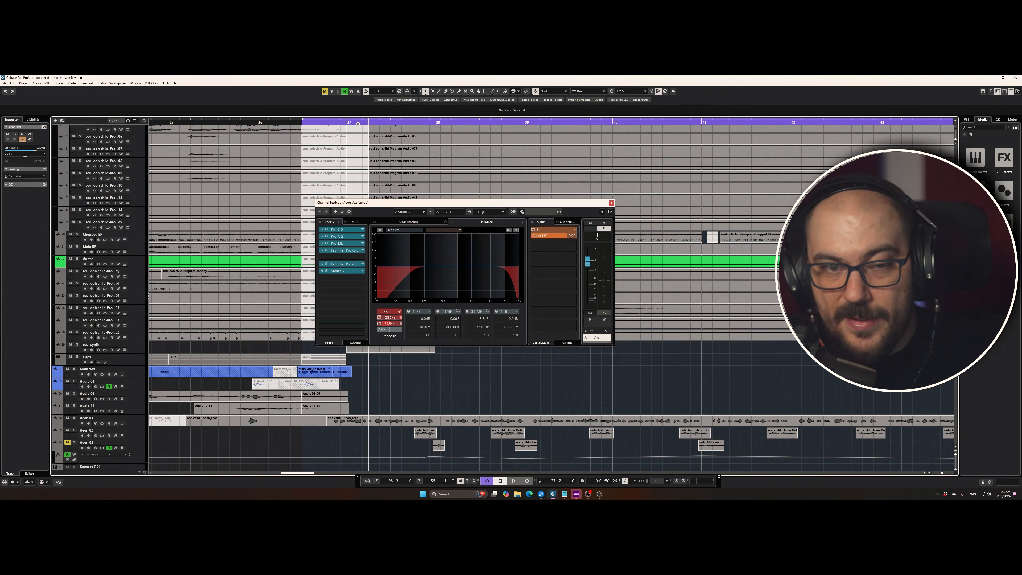
{"action": "key", "text": "space"}
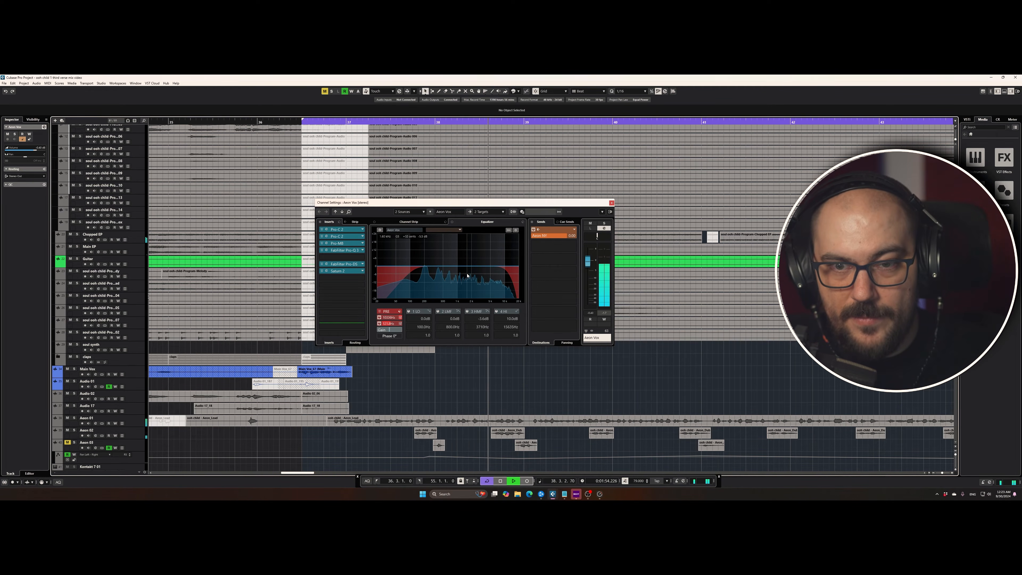
{"action": "key", "text": "space"}
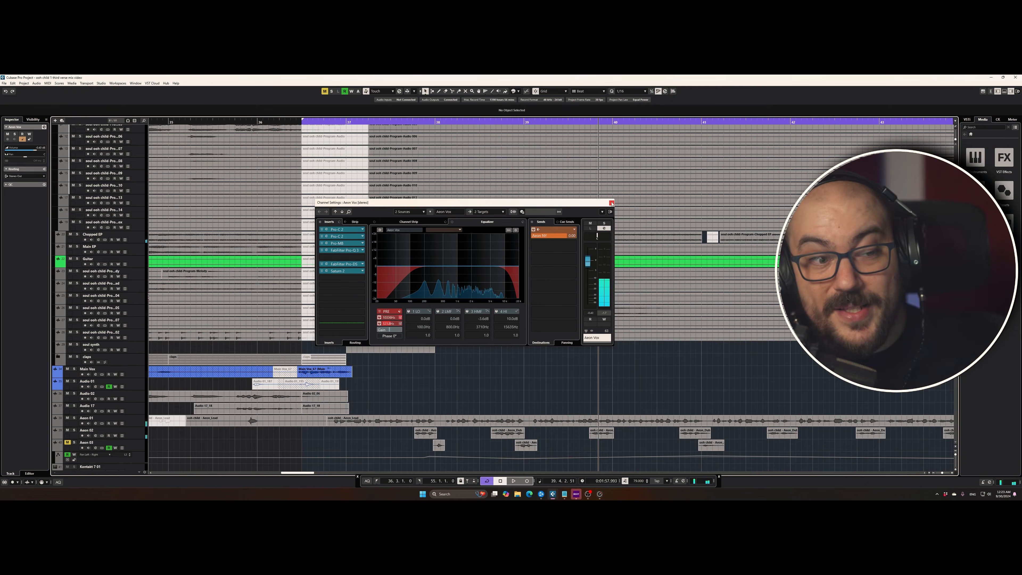
{"action": "left_click", "coordinate": [612, 203]}
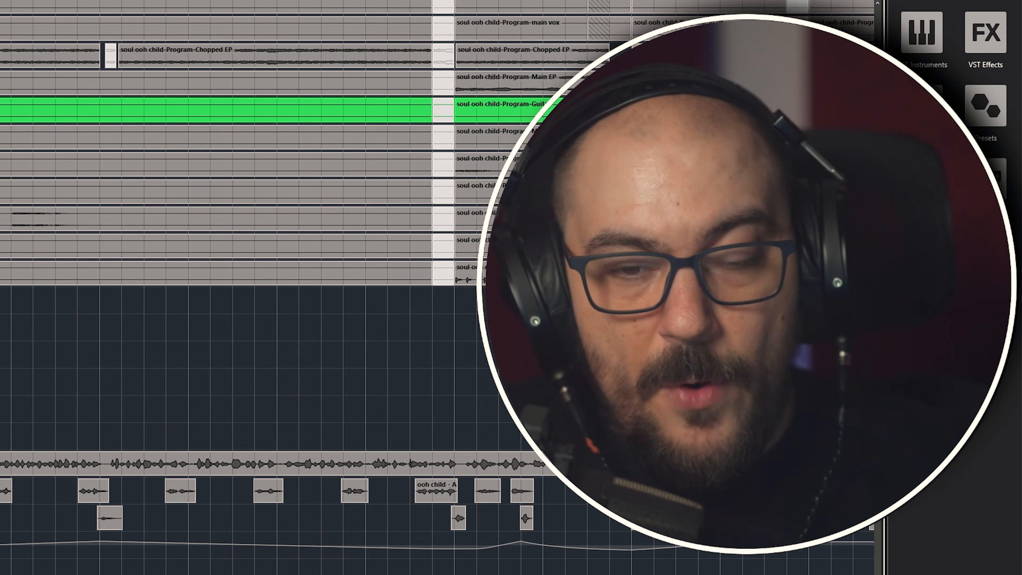
Add a stereo effect track named Aeon Delay with Timeless 3, routed to Stereo Out.
{"action": "scroll", "coordinate": [242, 282], "scroll_direction": "right", "scroll_amount": 1}
{"action": "scroll", "coordinate": [241, 282], "scroll_direction": "down", "scroll_amount": 1}
{"action": "scroll", "coordinate": [242, 282], "scroll_direction": "right", "scroll_amount": 1}
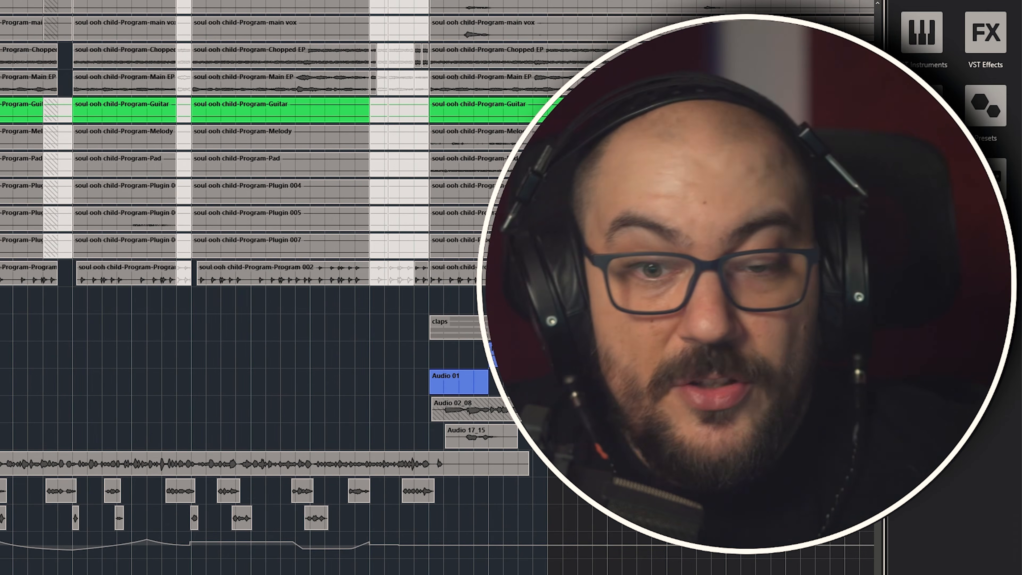
{"action": "scroll", "coordinate": [241, 281], "scroll_direction": "down", "scroll_amount": 1}
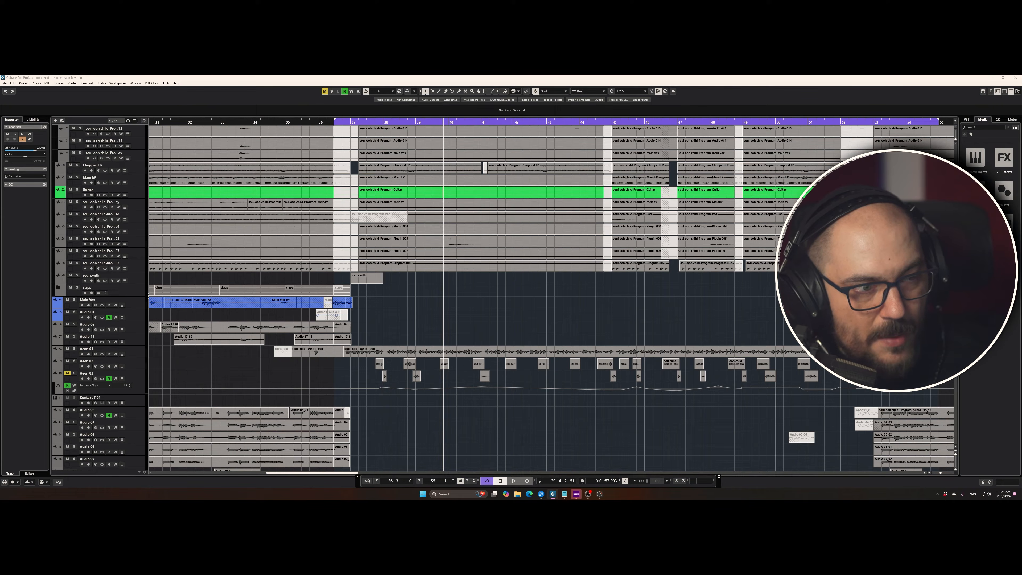
{"action": "left_click", "coordinate": [540, 274]}
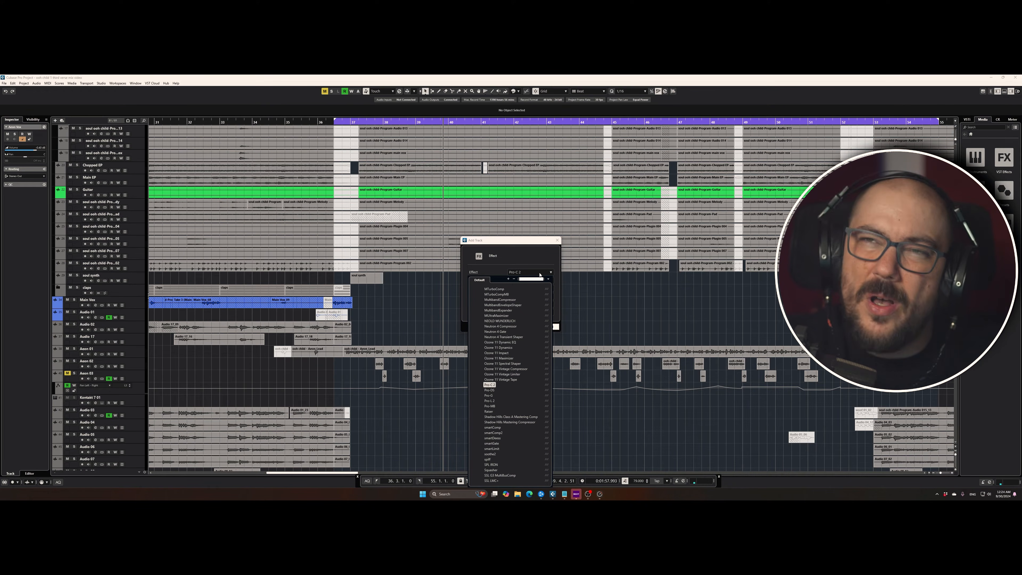
{"action": "type", "text": "time"}
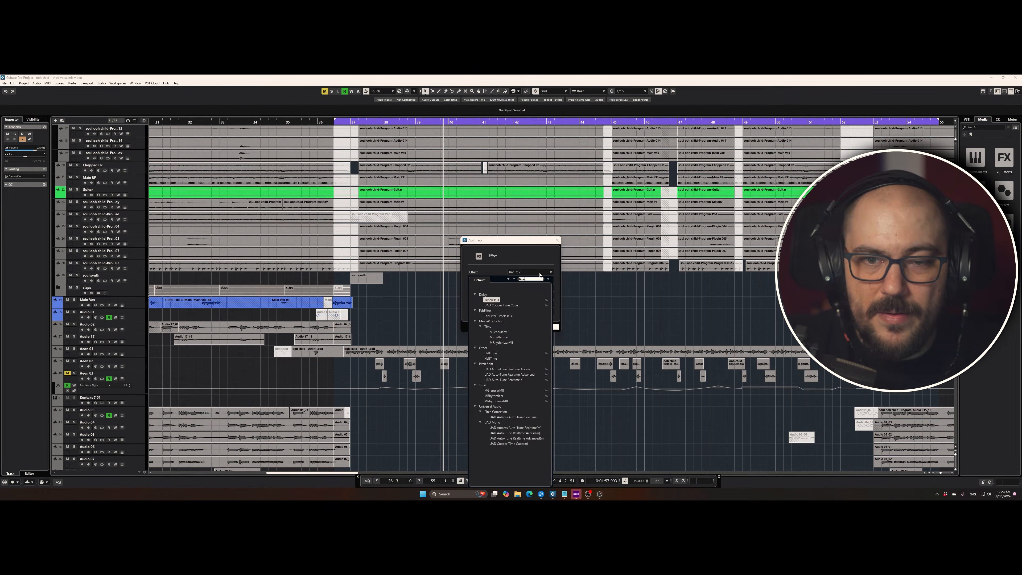
{"action": "left_click", "coordinate": [494, 300]}
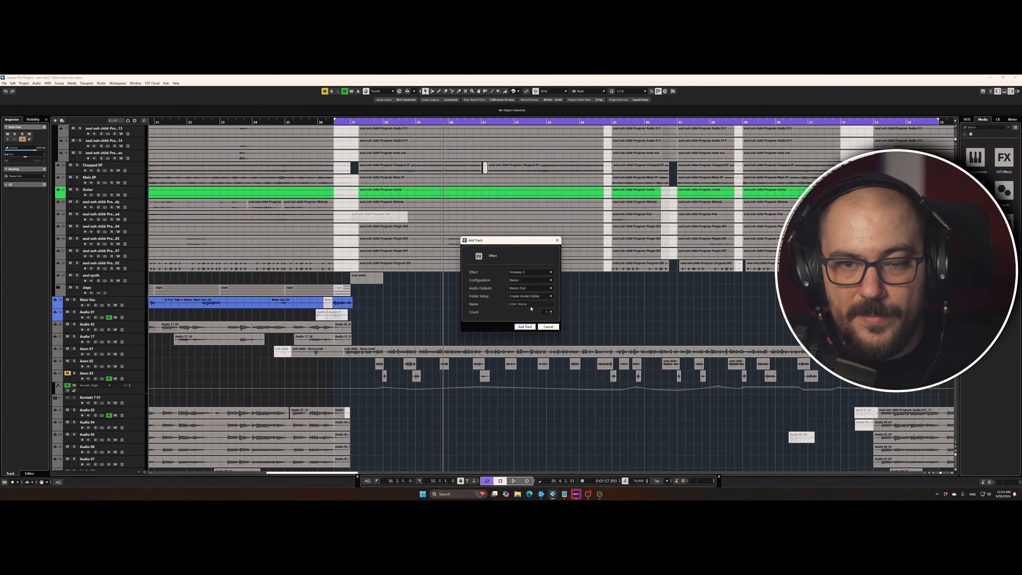
{"action": "key", "text": "Return"}
Adjust the wet/dry mix of Timeless 3 on Aeon Delay and audition the delay with the vocal.
{"action": "left_click", "coordinate": [352, 123]}
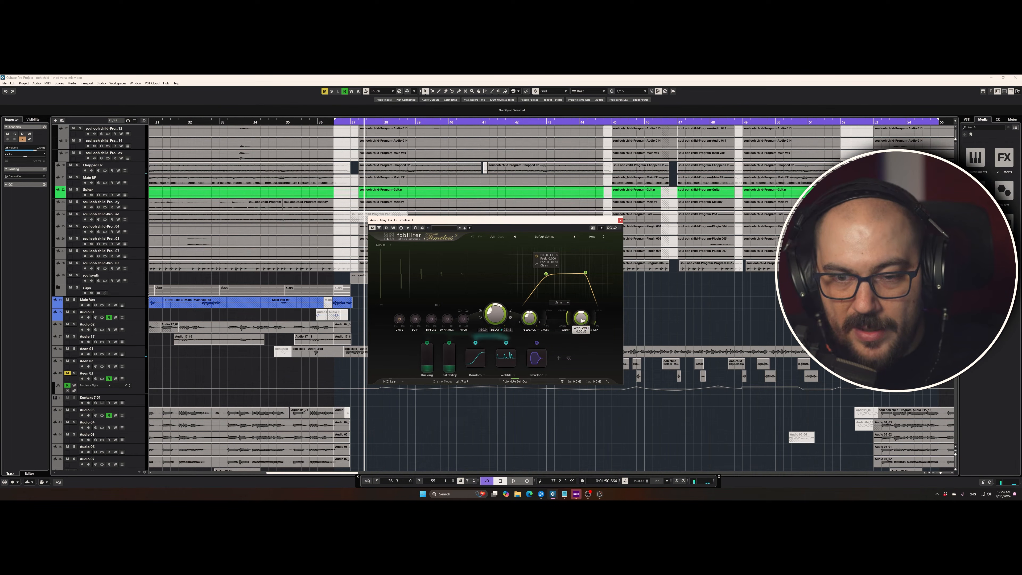
{"action": "left_click_drag", "start_coordinate": [596, 319], "coordinate": [596, 314]}
{"action": "key", "text": "space"}
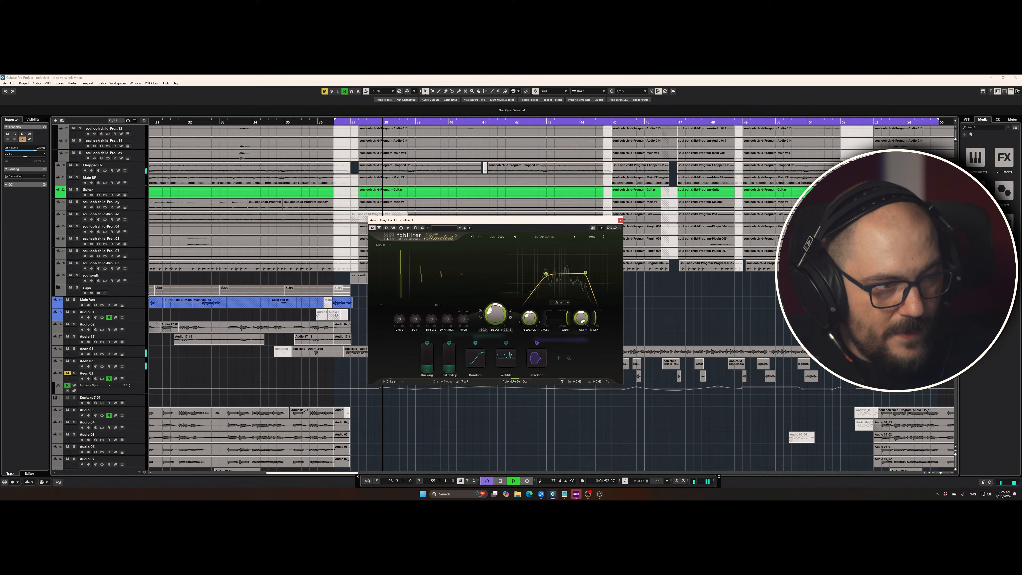
{"action": "key", "text": "space"}
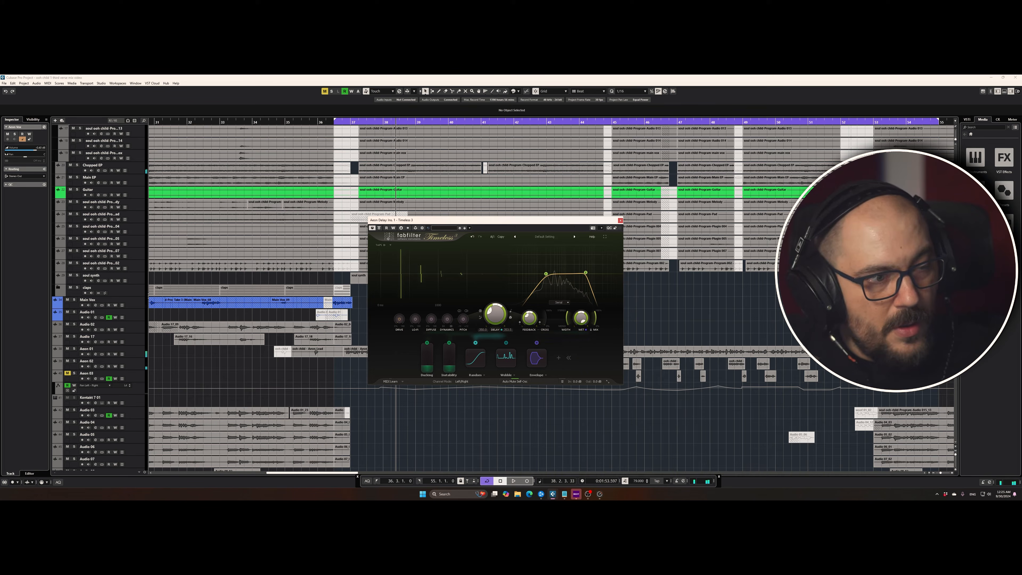
Open the Aeon Delay channel settings beside Timeless 3, enable the low-cut filter, and raise its cutoff into the midrange.
{"action": "left_click", "coordinate": [400, 227]}
{"action": "left_click_drag", "start_coordinate": [442, 201], "coordinate": [331, 196]}
{"action": "left_click_drag", "start_coordinate": [544, 223], "coordinate": [691, 195]}
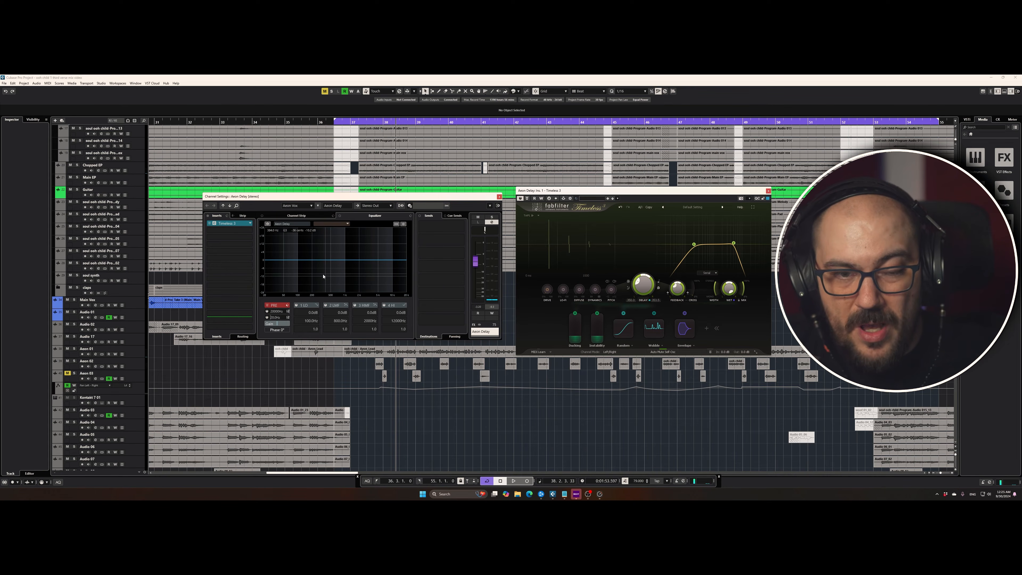
{"action": "left_click", "coordinate": [267, 318]}
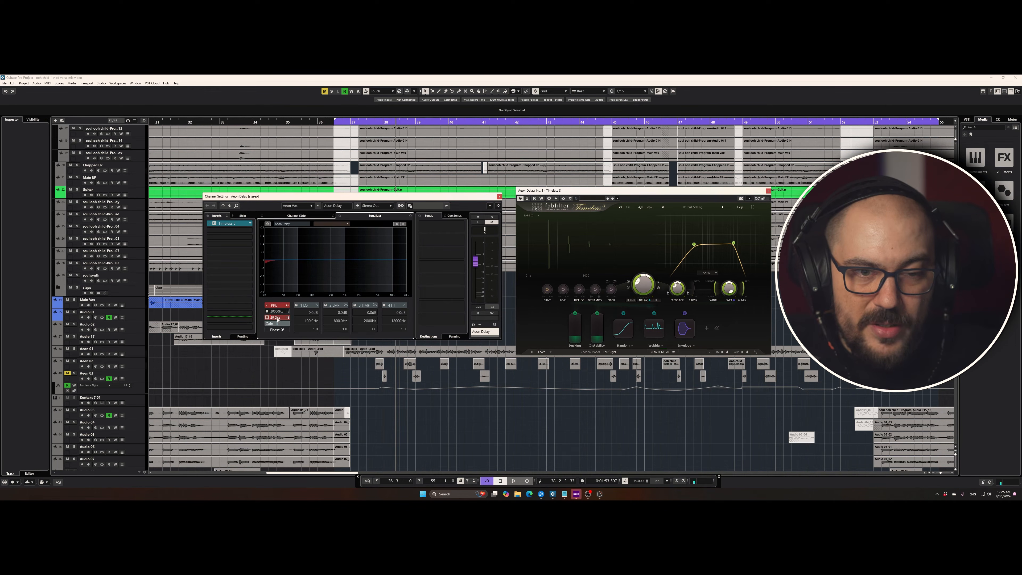
{"action": "scroll", "coordinate": [277, 318], "scroll_direction": "up", "scroll_amount": 10}
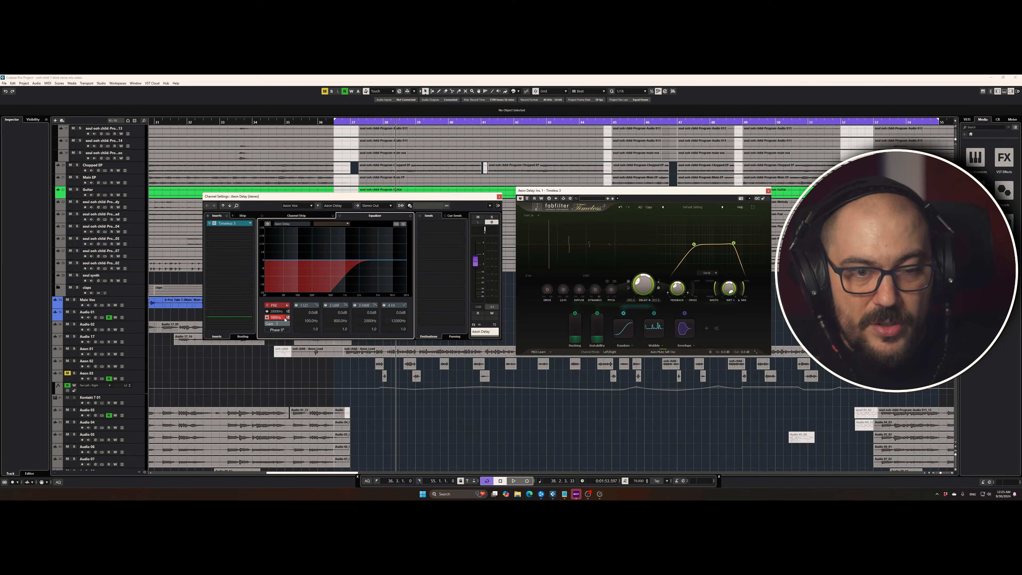
Fine-tune the low-cut frequency on the Aeon Delay channel by ear during playback.
{"action": "left_click", "coordinate": [352, 123]}
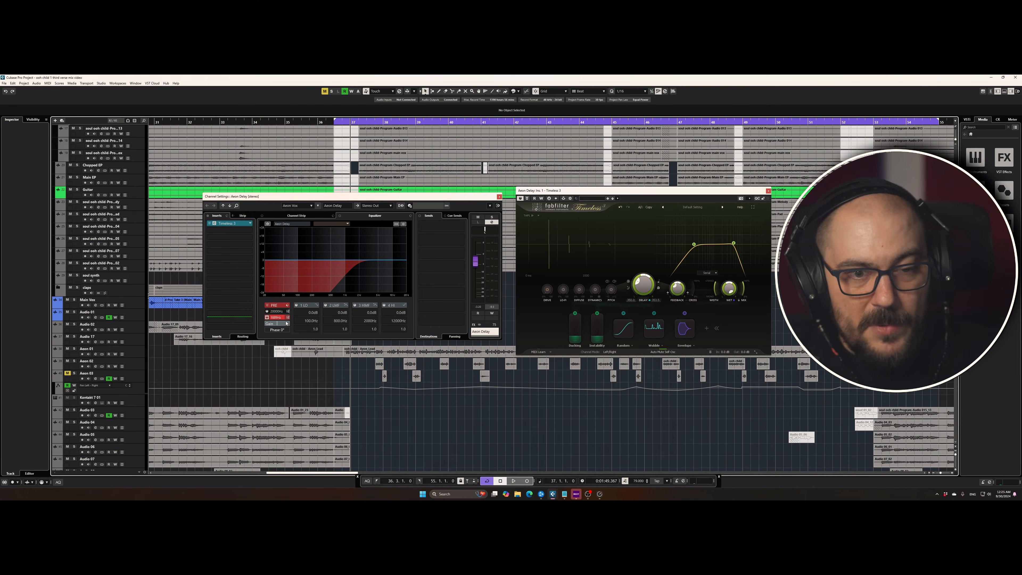
{"action": "scroll", "coordinate": [286, 320], "scroll_direction": "down", "scroll_amount": 5}
{"action": "key", "text": "space"}
{"action": "scroll", "coordinate": [286, 320], "scroll_direction": "up", "scroll_amount": 2}
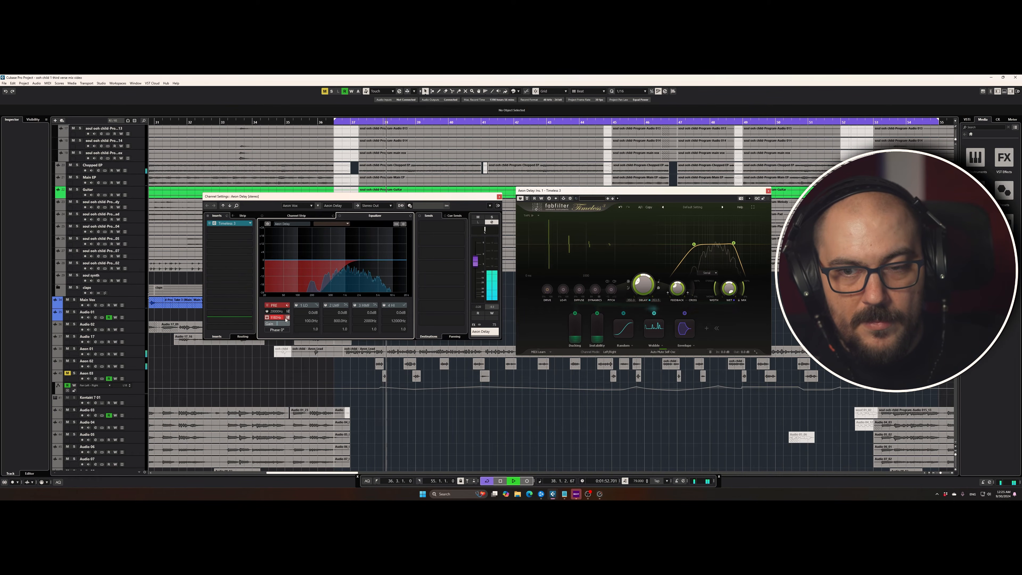
{"action": "scroll", "coordinate": [286, 319], "scroll_direction": "up", "scroll_amount": 1}
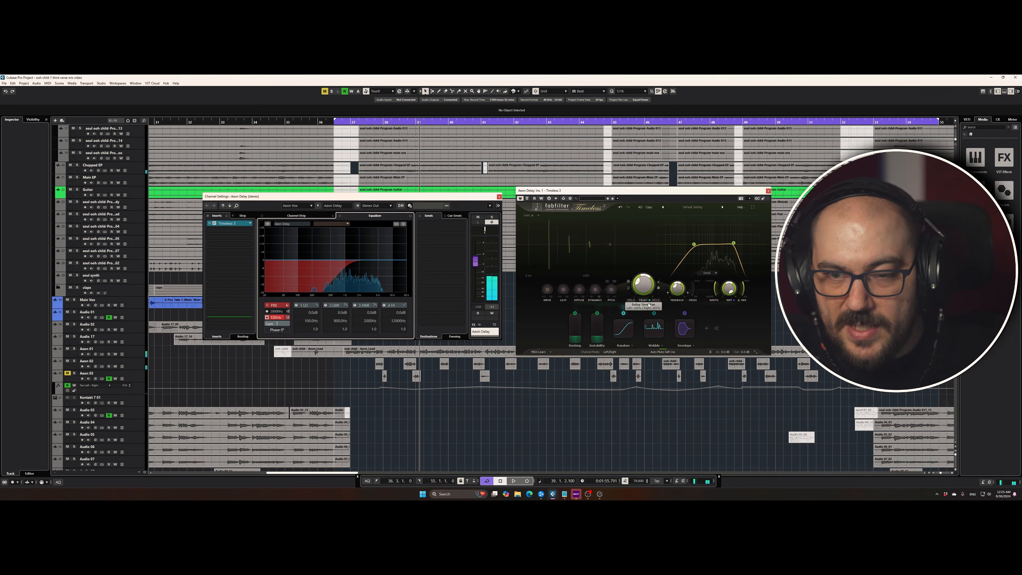
Change the tempo-synced delay note value in Timeless 3 and audition it with the vocal.
{"action": "key", "text": "space"}
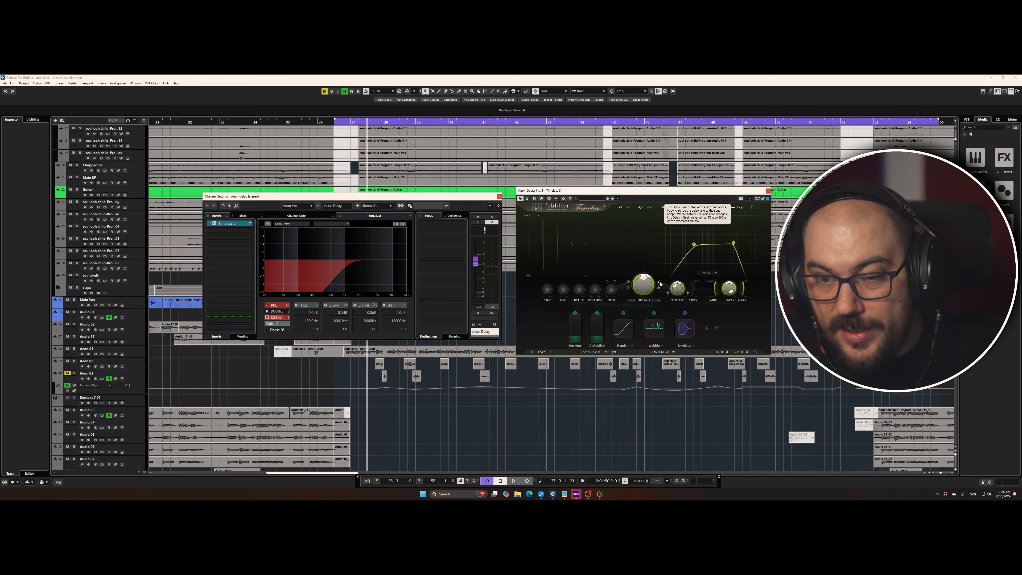
{"action": "left_click", "coordinate": [659, 283]}
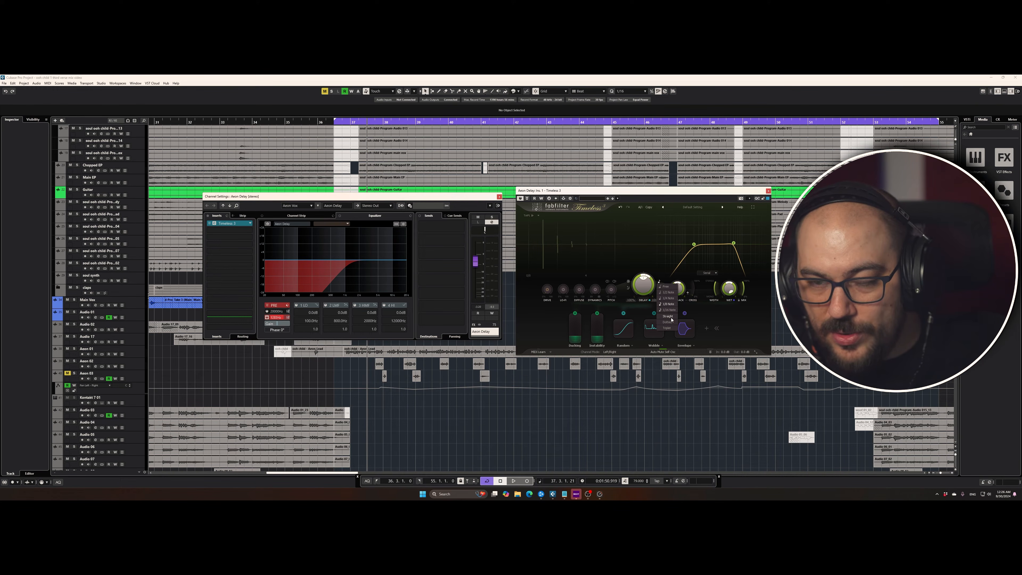
{"action": "left_click", "coordinate": [661, 298]}
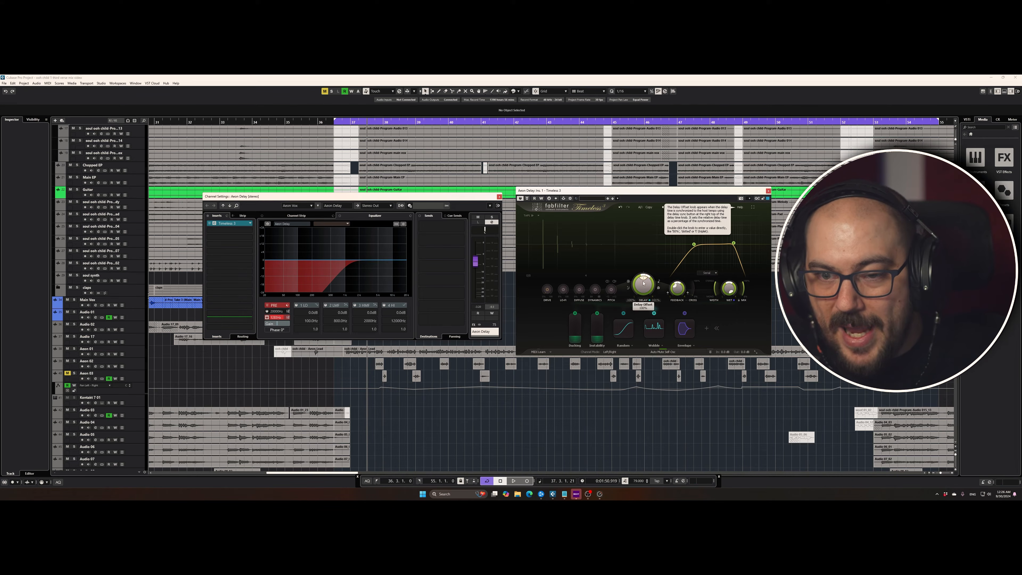
{"action": "key", "text": "space"}
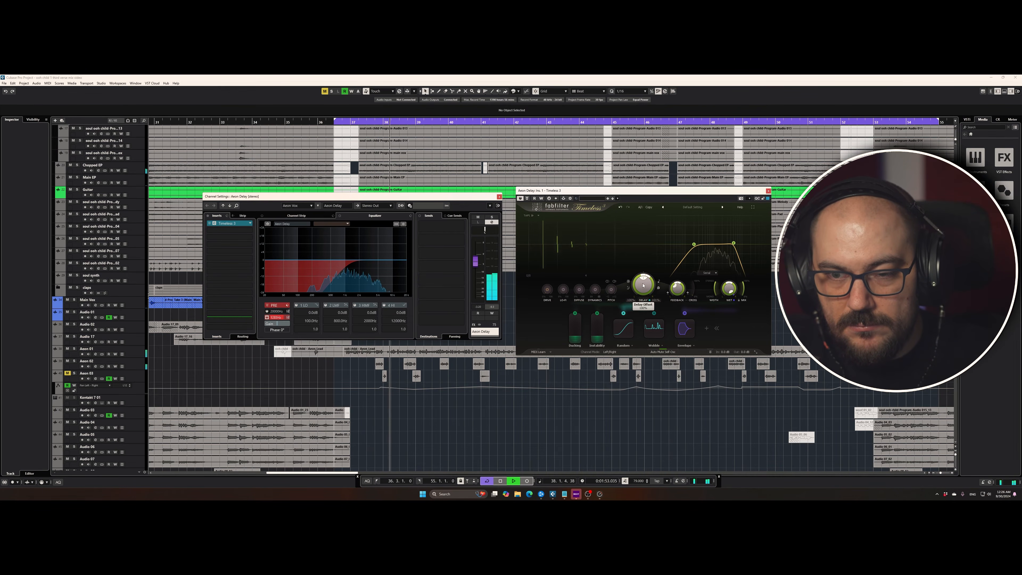
Audition the Aeon Delay channel with the vocal to judge the ducking set in Timeless 3.
{"action": "key", "text": "space"}
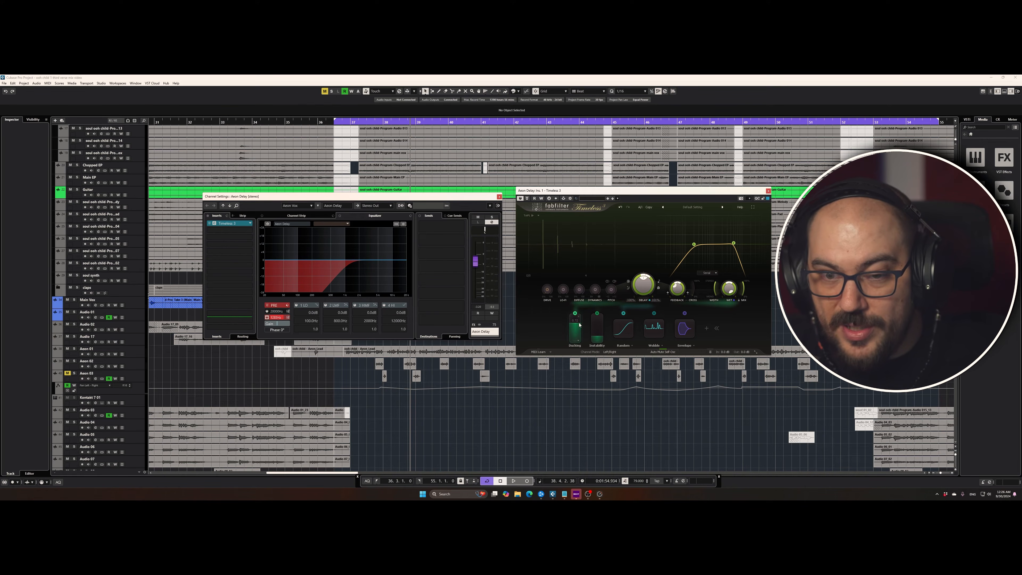
{"action": "key", "text": "space"}
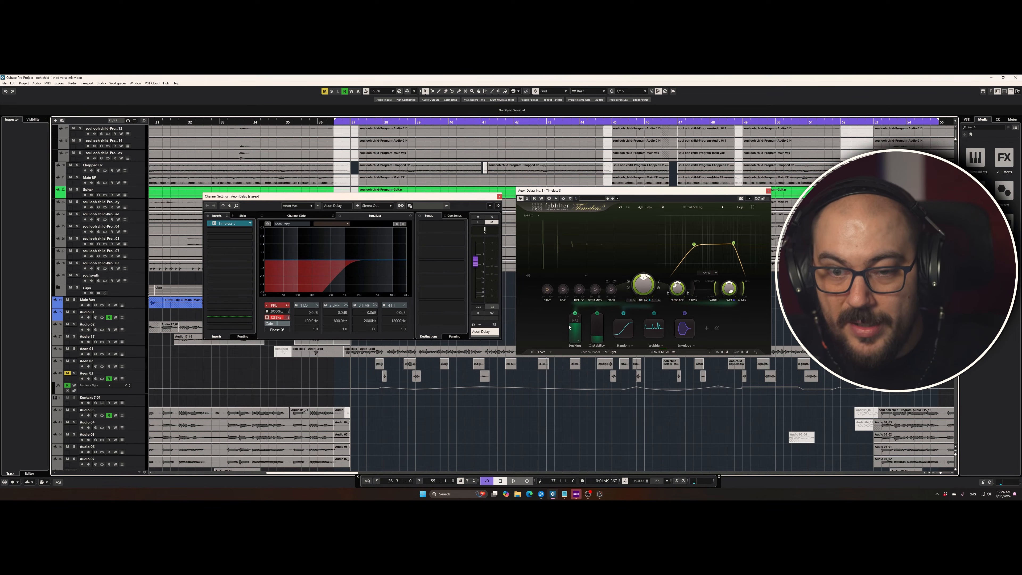
{"action": "key", "text": "space"}
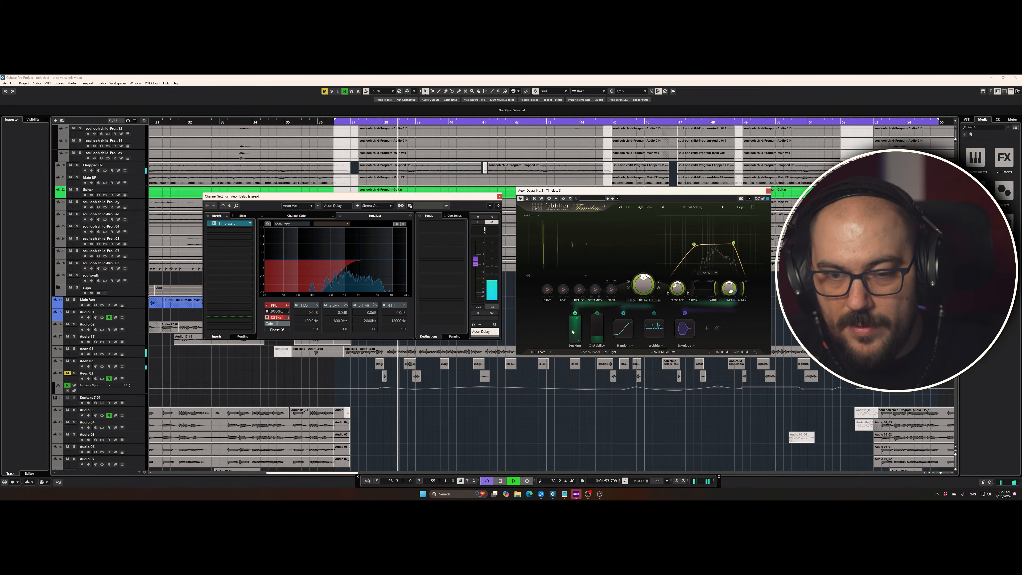
{"action": "mouse_move", "coordinate": [574, 320]}
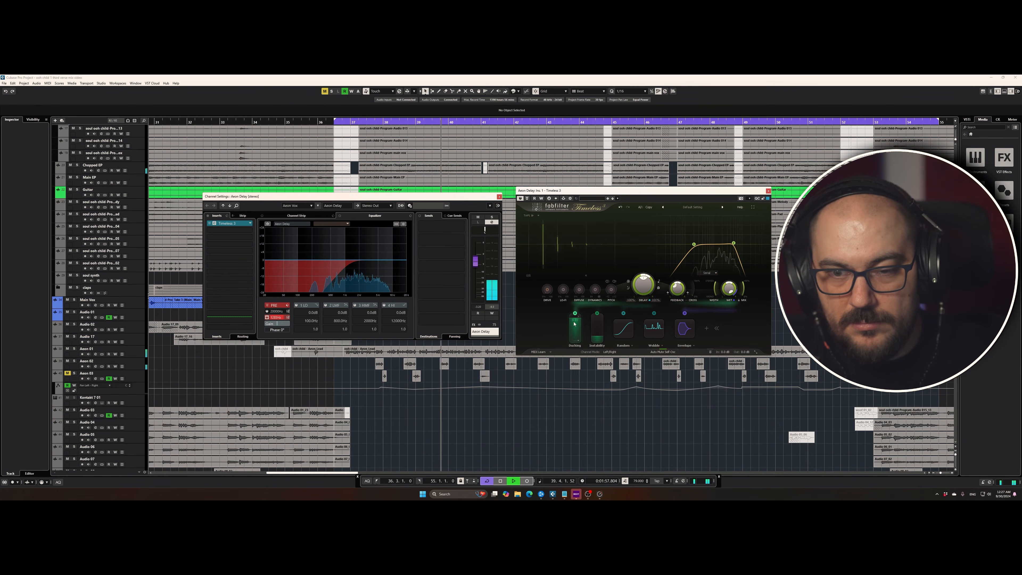
{"action": "key", "text": "space"}
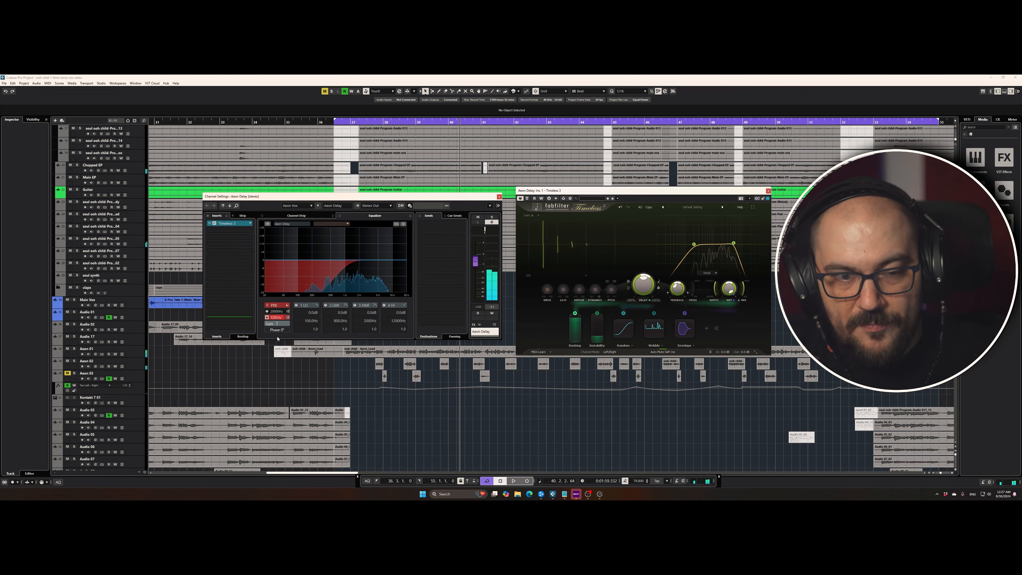
Enable the high-cut filter on the Aeon Delay channel and tune its cutoff by ear during playback.
{"action": "left_click_drag", "start_coordinate": [350, 197], "coordinate": [369, 184]}
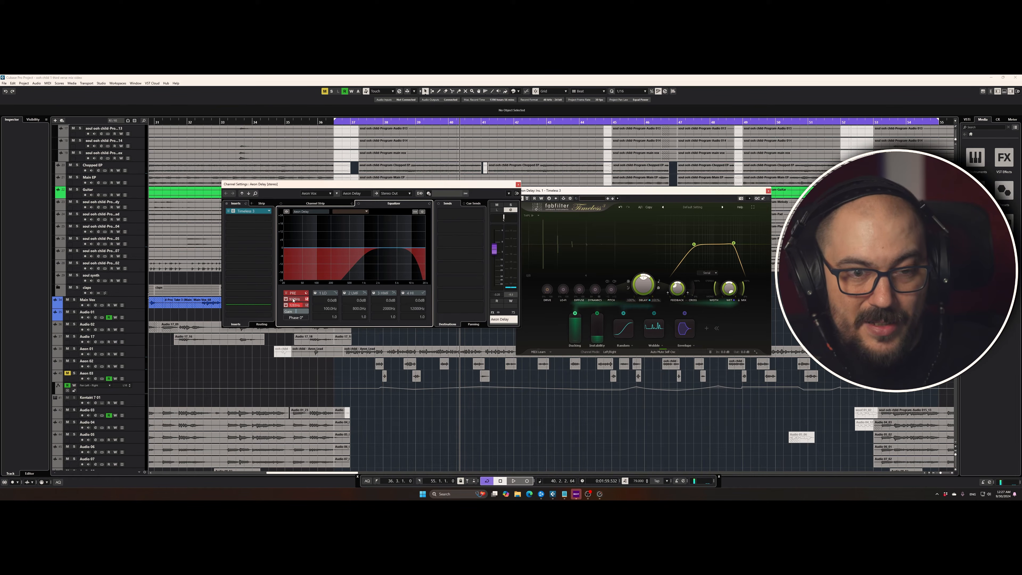
{"action": "key", "text": "space"}
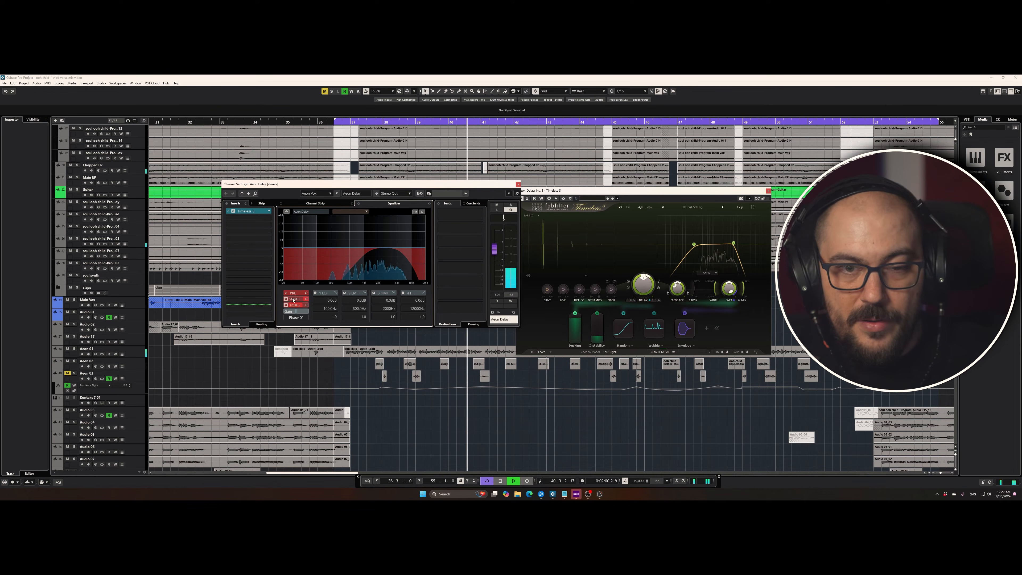
{"action": "scroll", "coordinate": [293, 299], "scroll_direction": "down", "scroll_amount": 3}
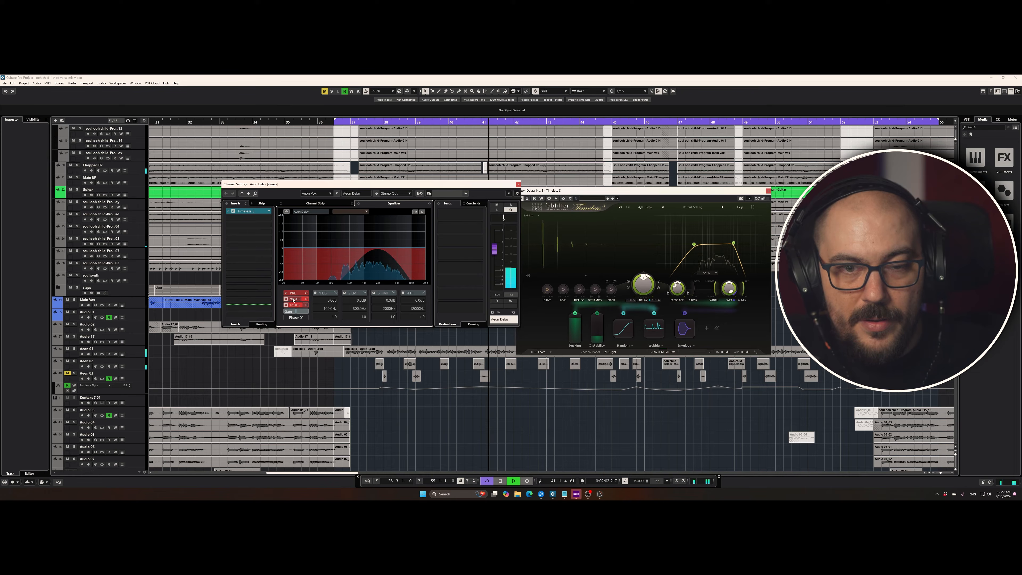
{"action": "scroll", "coordinate": [293, 299], "scroll_direction": "up", "scroll_amount": 10}
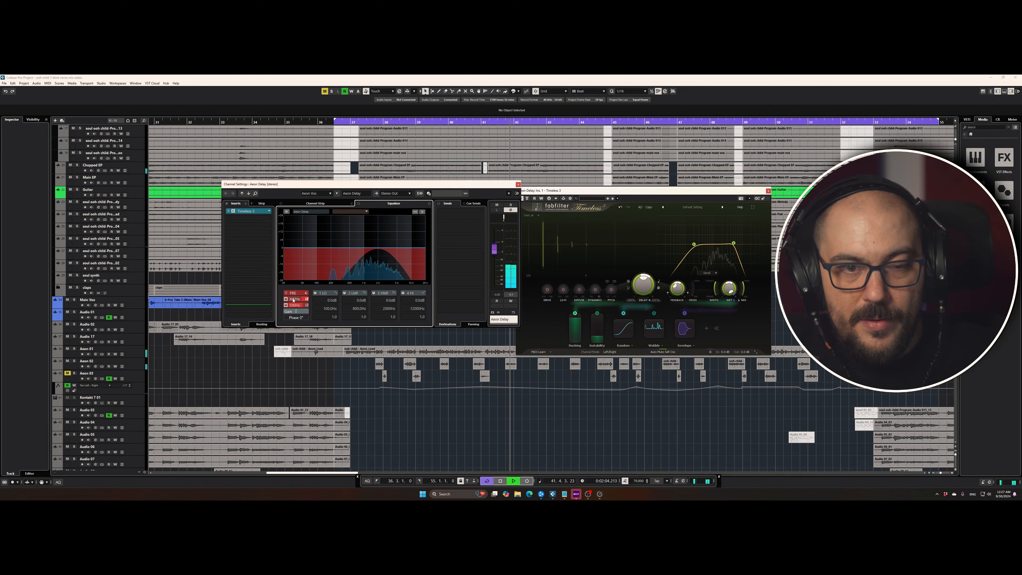
Close the Aeon Delay channel settings, expand the envelope modulator in Timeless 3, and audition the delay from around bar 37.
{"action": "left_click", "coordinate": [518, 184]}
{"action": "left_click", "coordinate": [685, 328]}
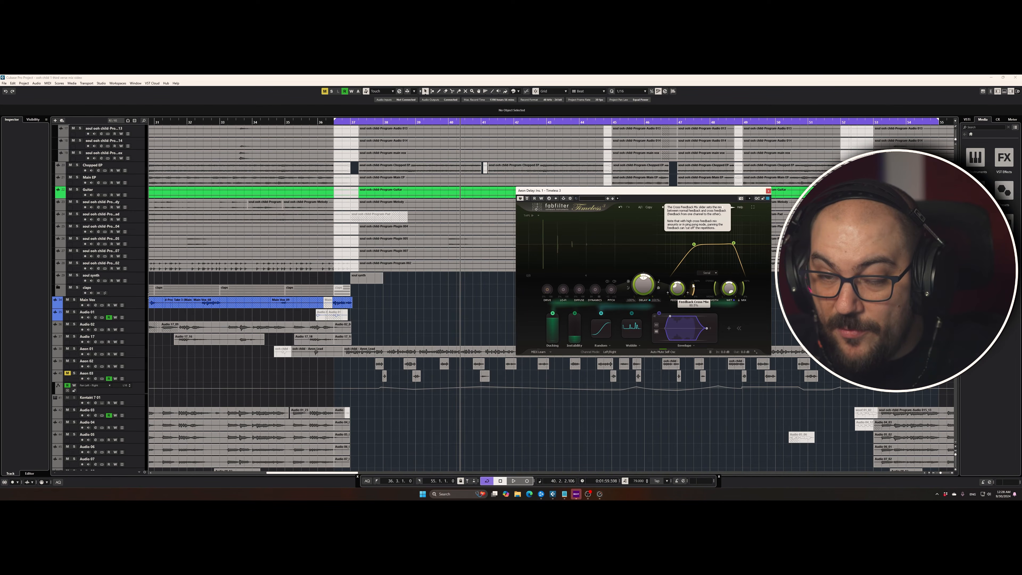
{"action": "left_click_drag", "start_coordinate": [614, 193], "coordinate": [499, 205]}
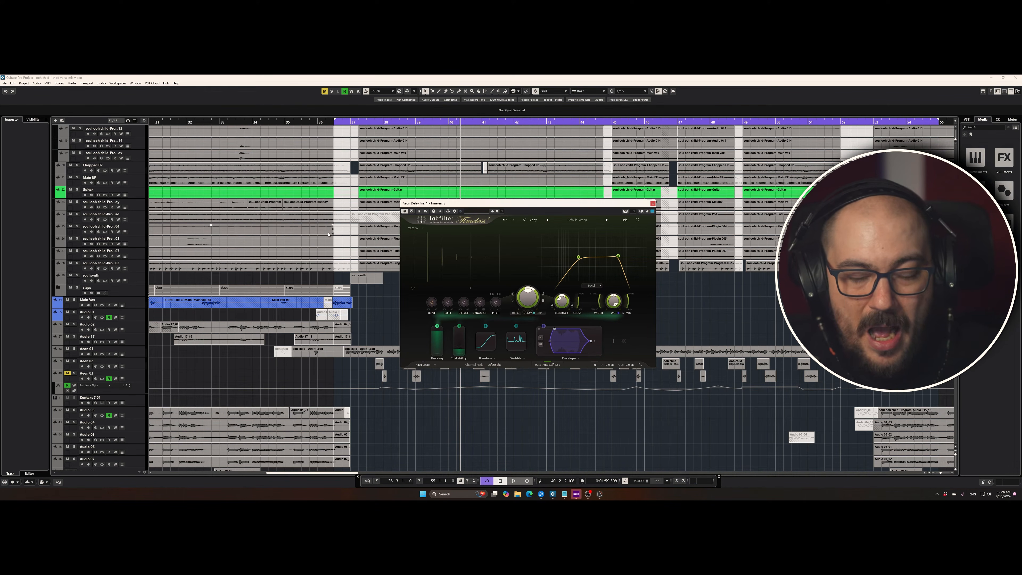
{"action": "left_click", "coordinate": [352, 122]}
{"action": "key", "text": "space"}
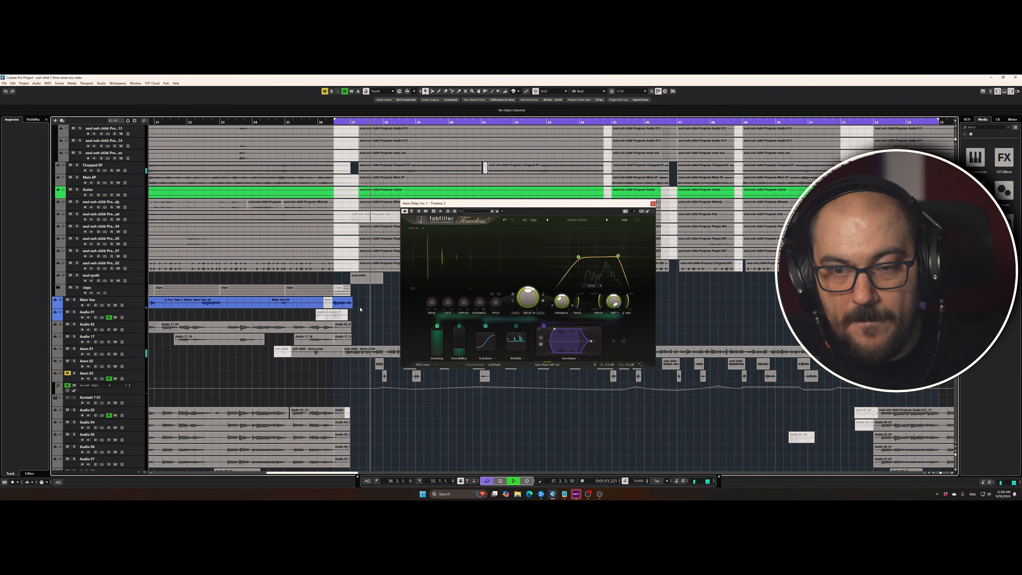
{"action": "key", "text": "space"}
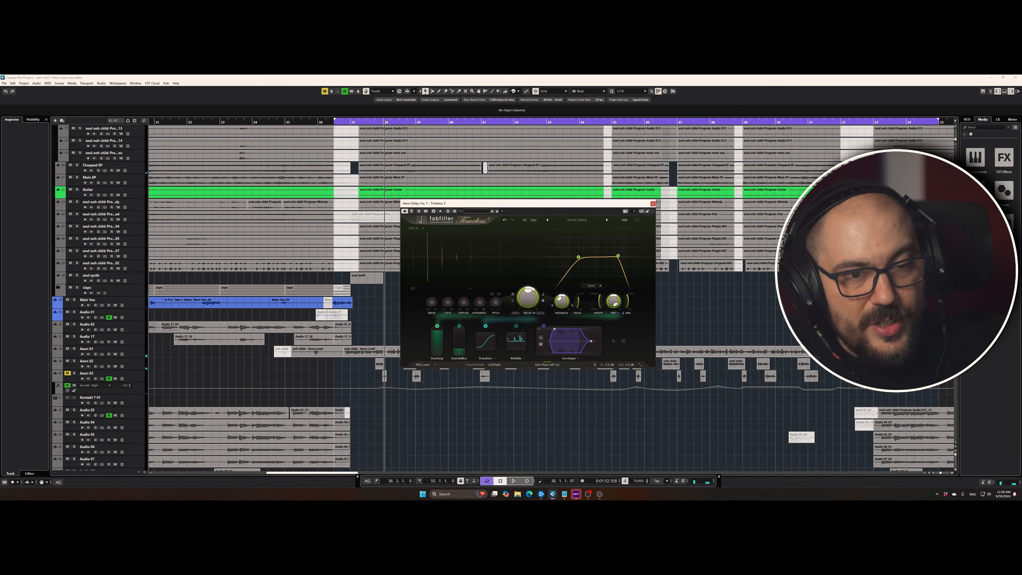
Lower the Aeon Delay channel fader by ear during playback and close its channel settings.
{"action": "key", "text": "e"}
{"action": "key", "text": "space"}
{"action": "left_click_drag", "start_coordinate": [495, 259], "coordinate": [496, 267]}
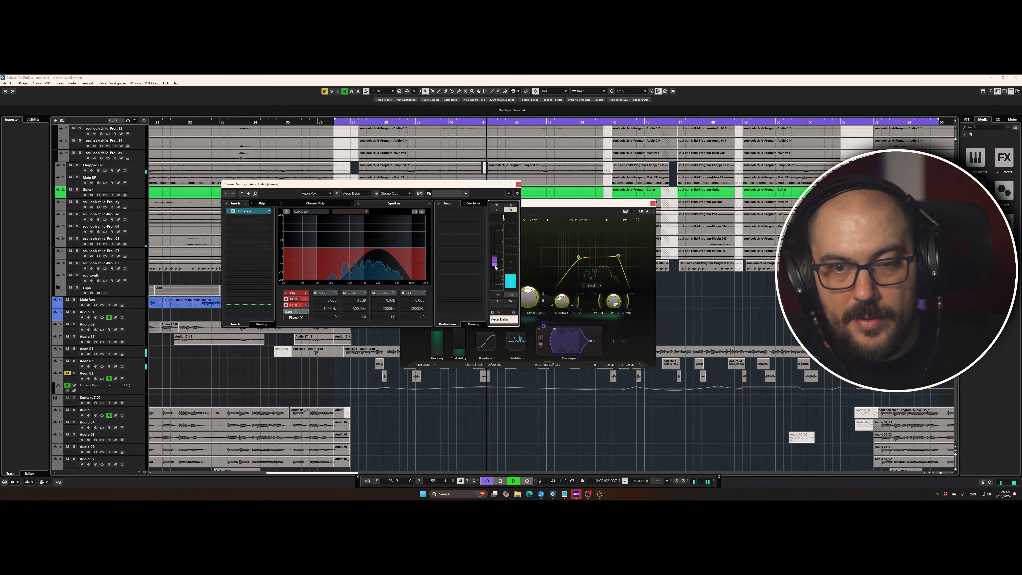
{"action": "left_click_drag", "start_coordinate": [496, 267], "coordinate": [496, 268]}
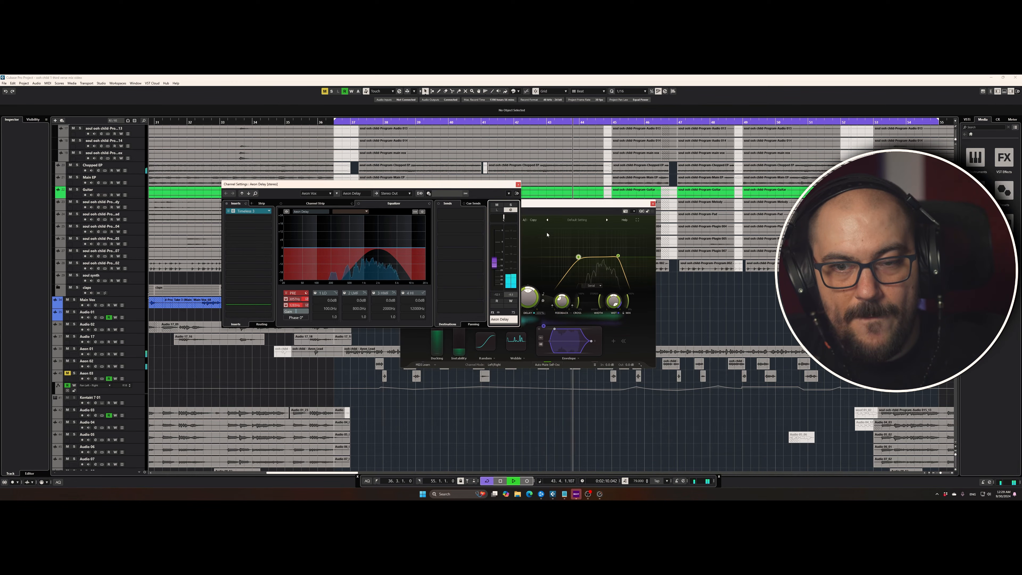
{"action": "left_click", "coordinate": [532, 214]}
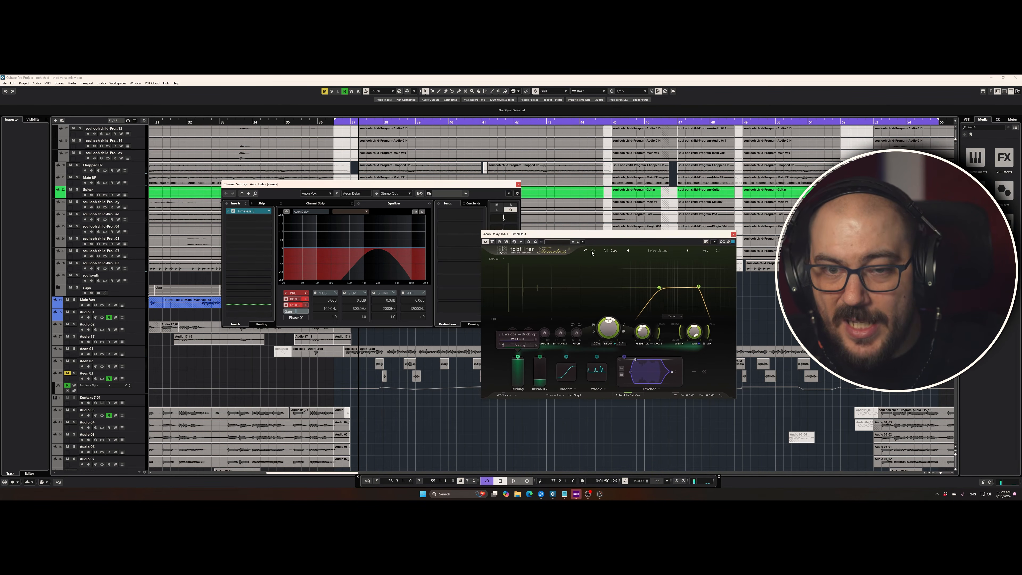
{"action": "left_click_drag", "start_coordinate": [590, 234], "coordinate": [650, 206]}
{"action": "left_click", "coordinate": [518, 185]}
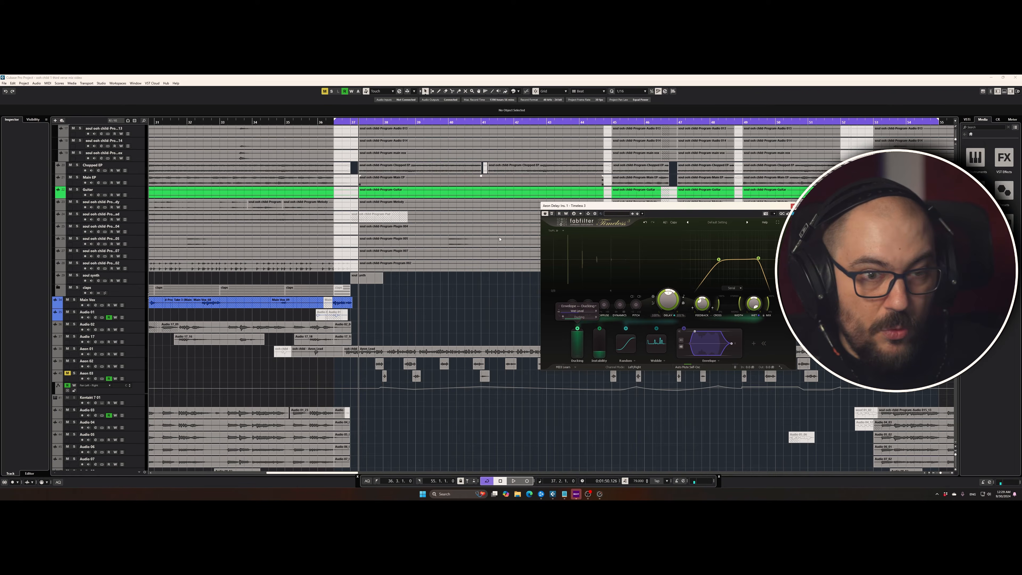
Add an effect send channel named Aeon Reverb with Pro-R for the Aeon Vox group.
{"action": "scroll", "coordinate": [380, 328], "scroll_direction": "up", "scroll_amount": 3}
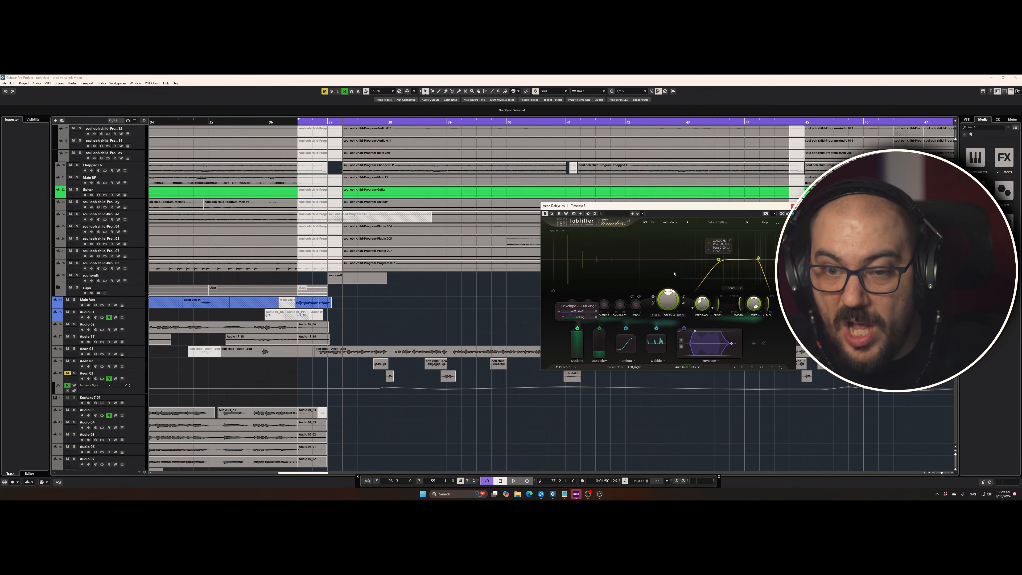
{"action": "left_click_drag", "start_coordinate": [679, 209], "coordinate": [645, 208]}
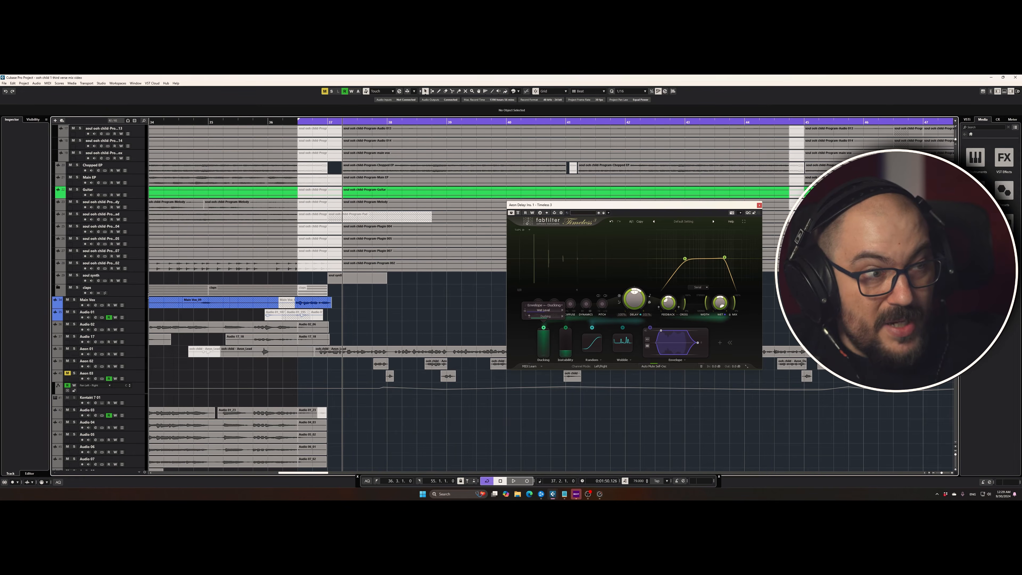
{"action": "scroll", "coordinate": [400, 315], "scroll_direction": "down", "scroll_amount": 3}
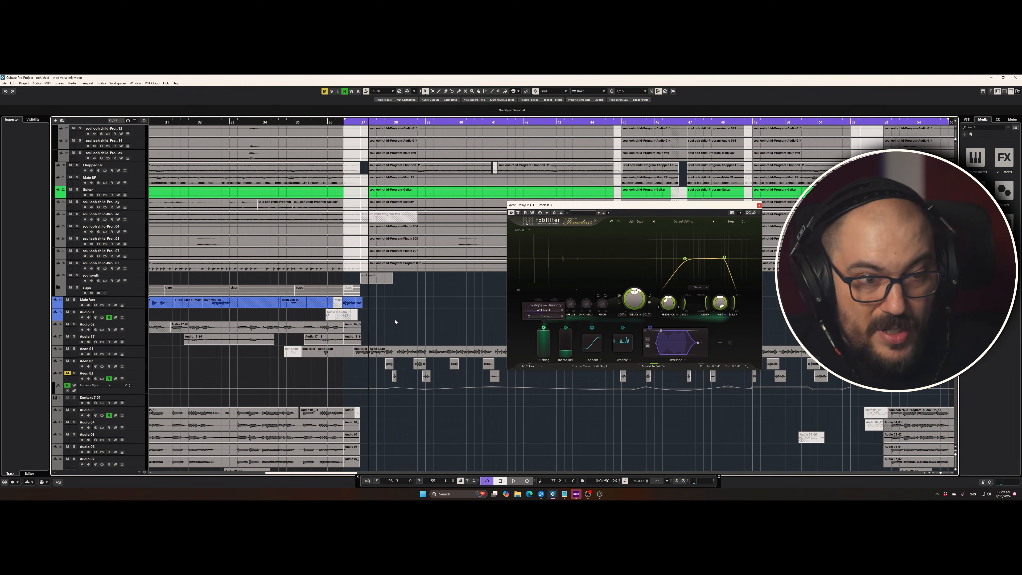
{"action": "scroll", "coordinate": [395, 322], "scroll_direction": "down", "scroll_amount": 1}
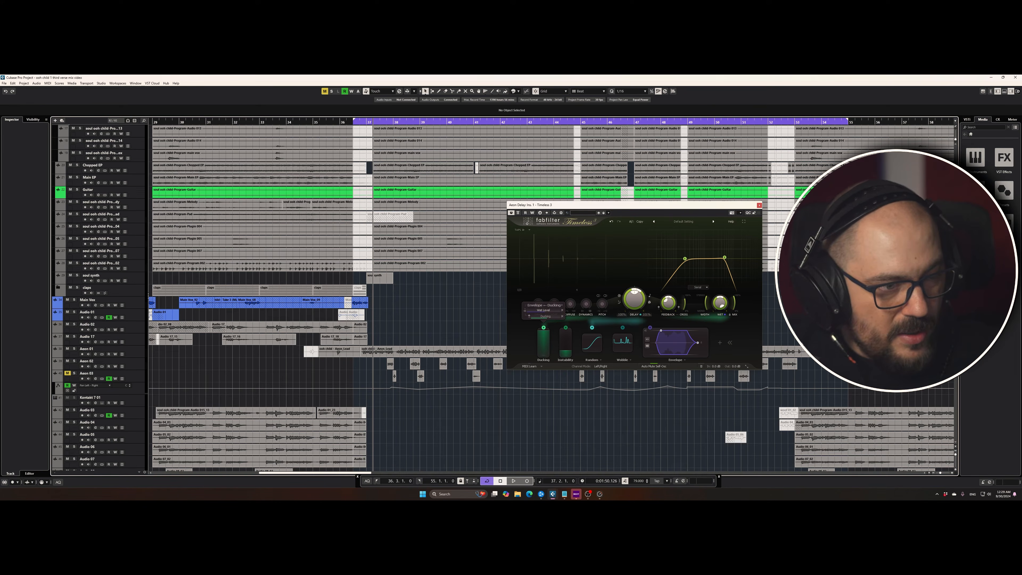
{"action": "scroll", "coordinate": [322, 297], "scroll_direction": "down", "scroll_amount": 10}
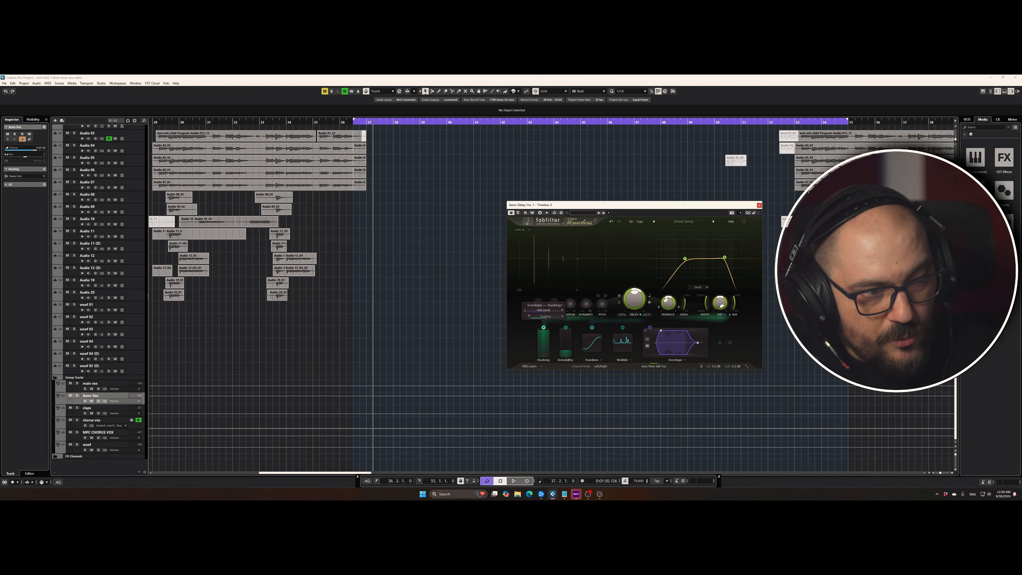
{"action": "left_click", "coordinate": [535, 273]}
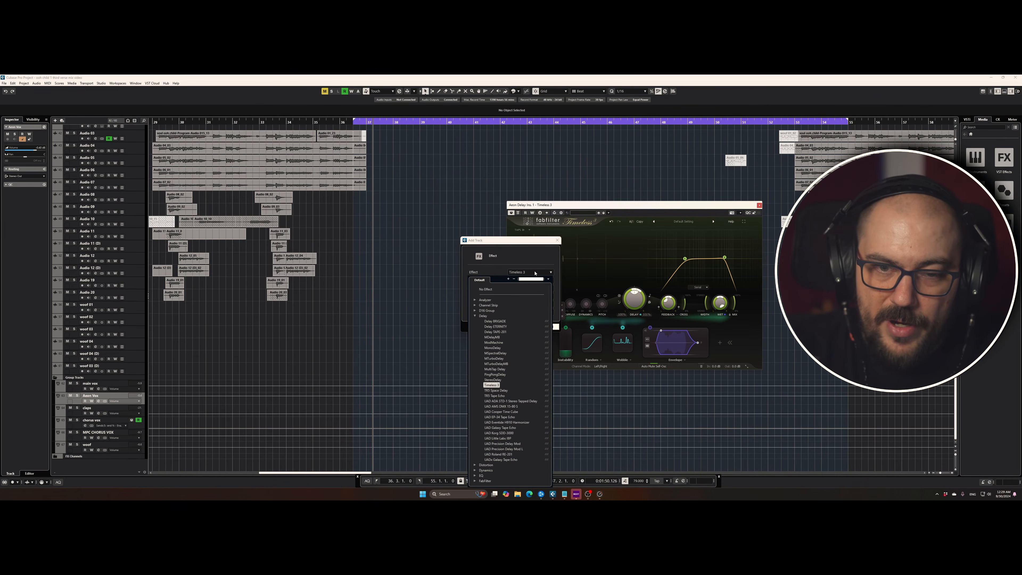
{"action": "type", "text": "pro-r"}
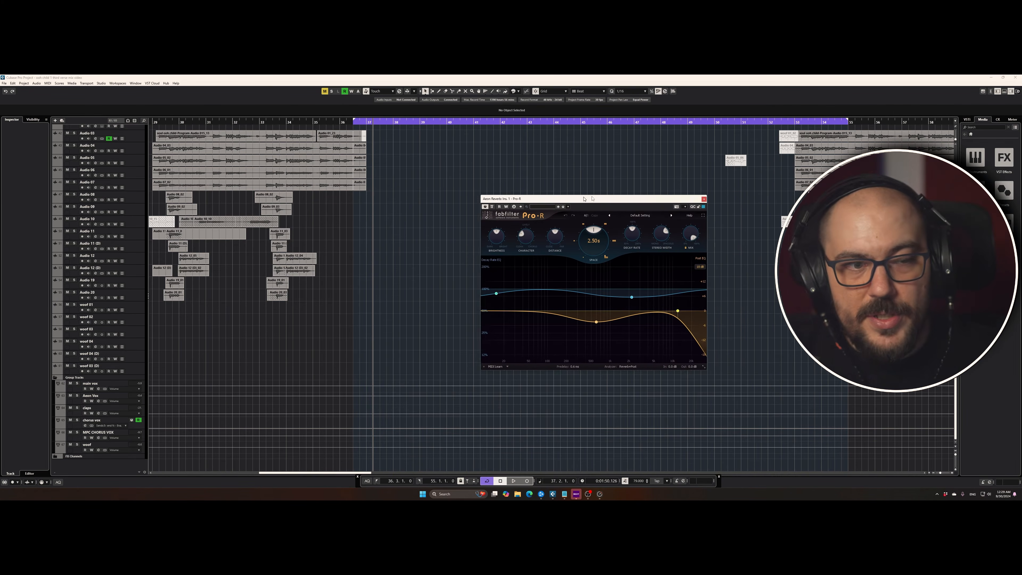
Open the Aeon Reverb channel settings and arrange them beside the Pro-R window.
{"action": "left_click_drag", "start_coordinate": [592, 199], "coordinate": [612, 184]}
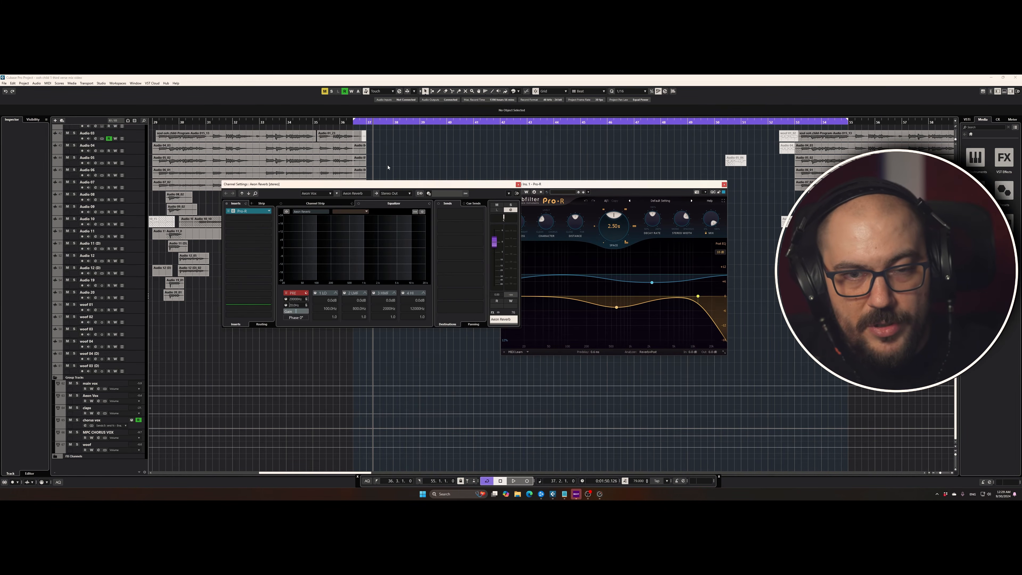
{"action": "mouse_move", "coordinate": [390, 185]}
{"action": "left_mouse_down"}
{"action": "mouse_move", "coordinate": [358, 188]}
{"action": "mouse_move", "coordinate": [378, 186]}
{"action": "left_mouse_up"}
{"action": "scroll", "coordinate": [410, 149], "scroll_direction": "up", "scroll_amount": 2}
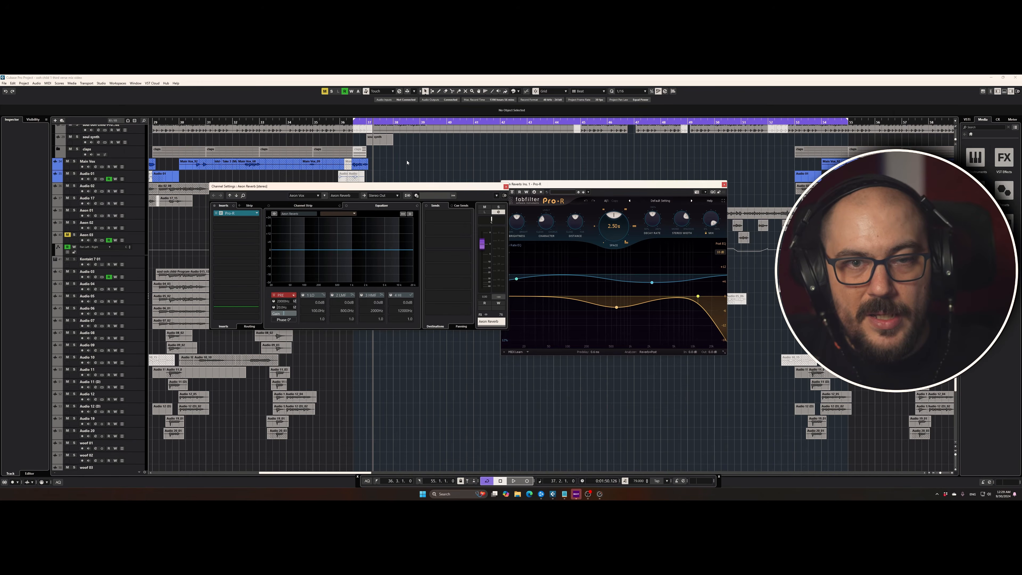
{"action": "scroll", "coordinate": [408, 160], "scroll_direction": "down", "scroll_amount": 1}
{"action": "scroll", "coordinate": [407, 160], "scroll_direction": "up", "scroll_amount": 2}
{"action": "scroll", "coordinate": [362, 153], "scroll_direction": "up", "scroll_amount": 2}
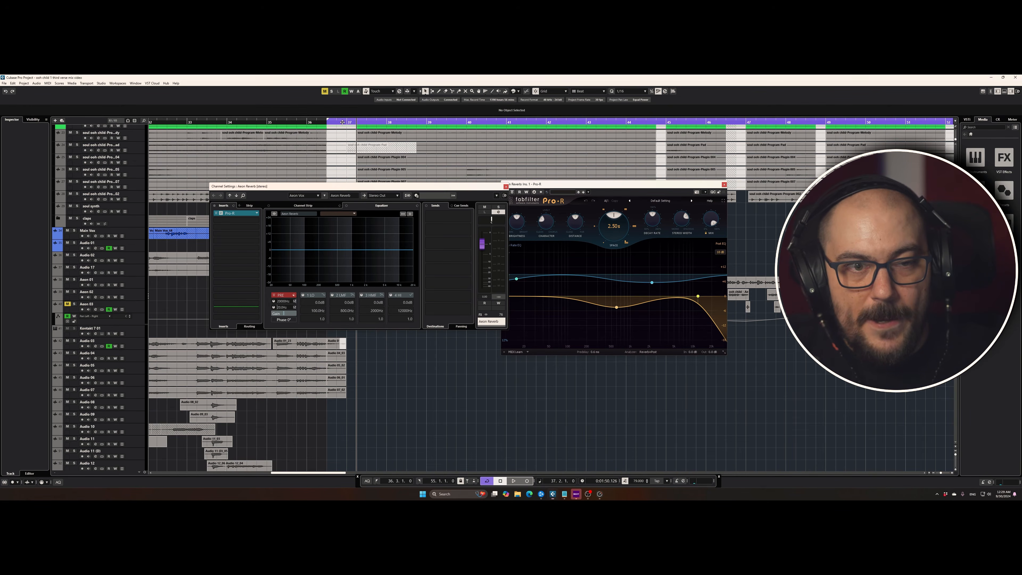
Play the vocal from just before bar 37 and lower the Aeon Reverb channel fader.
{"action": "left_click", "coordinate": [337, 122]}
{"action": "left_click_drag", "start_coordinate": [391, 189], "coordinate": [365, 255]}
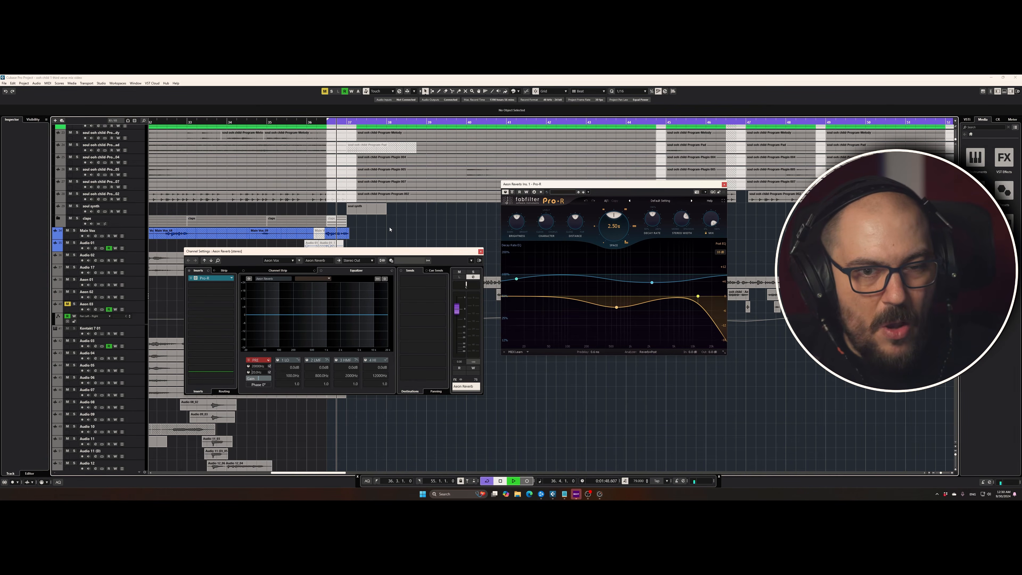
{"action": "key", "text": "space"}
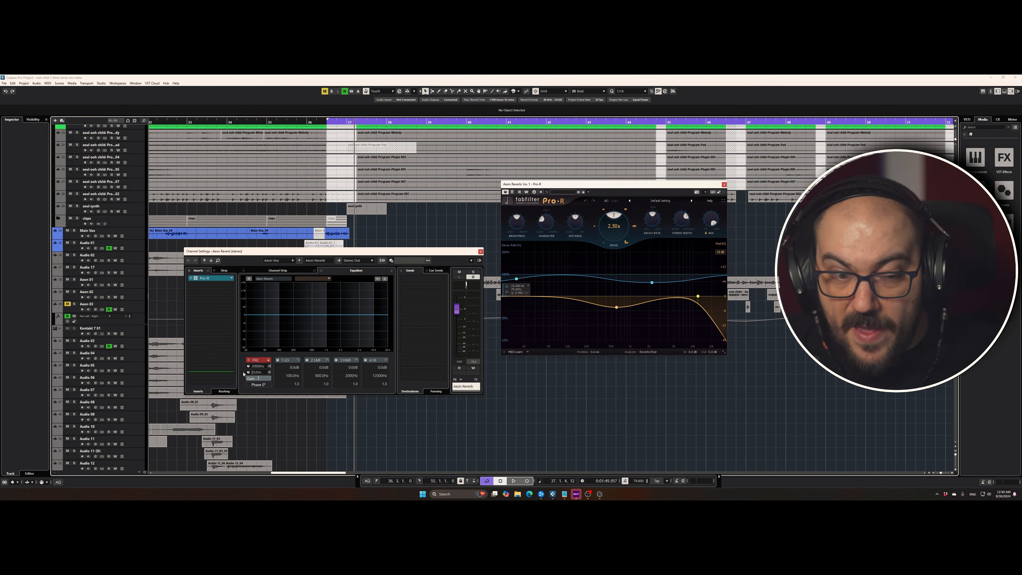
{"action": "left_click_drag", "start_coordinate": [459, 314], "coordinate": [458, 331]}
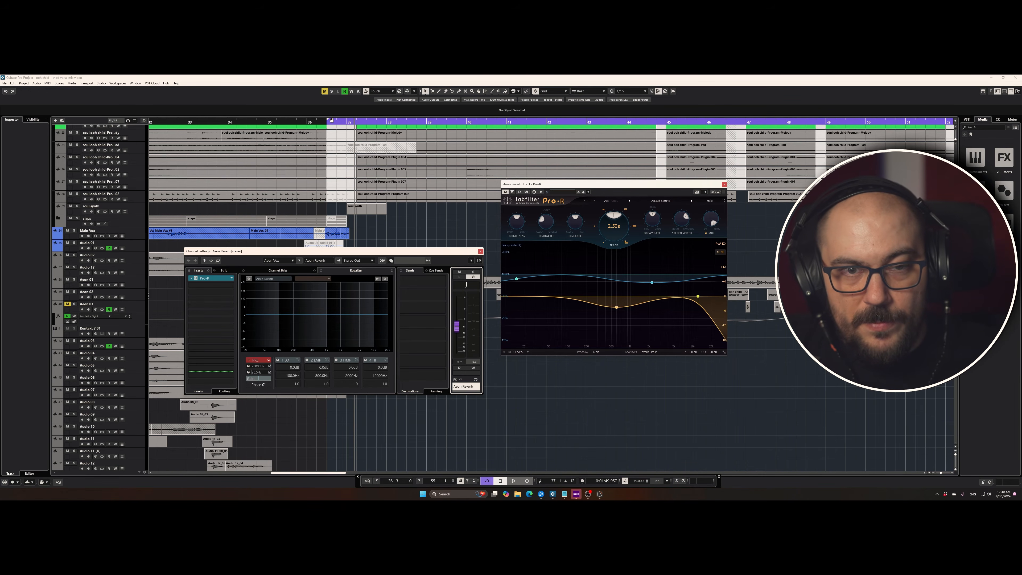
{"action": "key", "text": "space"}
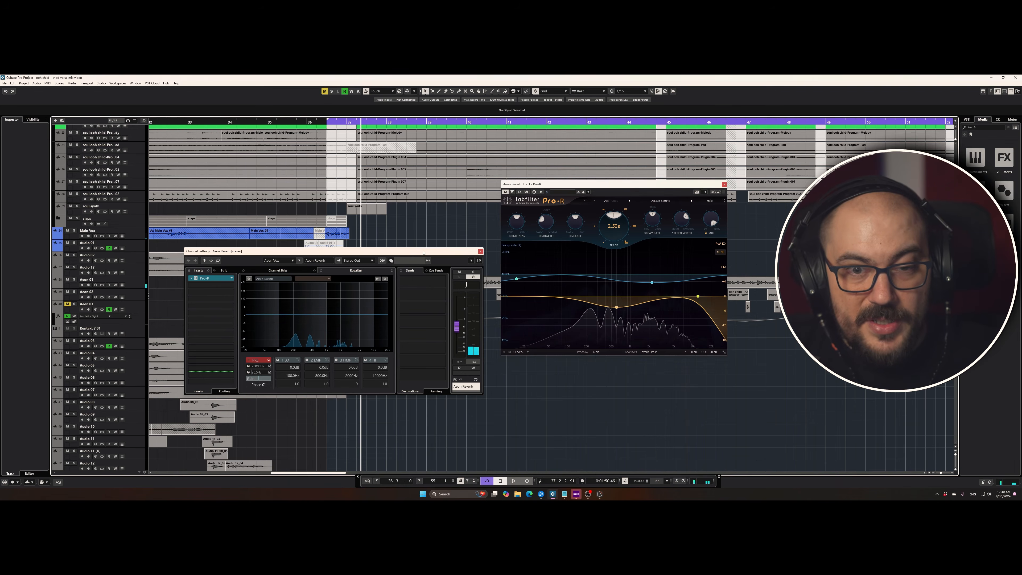
Enable the low-cut filter on the Aeon Reverb channel and raise its cutoff into the midrange.
{"action": "left_click_drag", "start_coordinate": [240, 379], "coordinate": [240, 355]}
{"action": "left_click", "coordinate": [248, 347]}
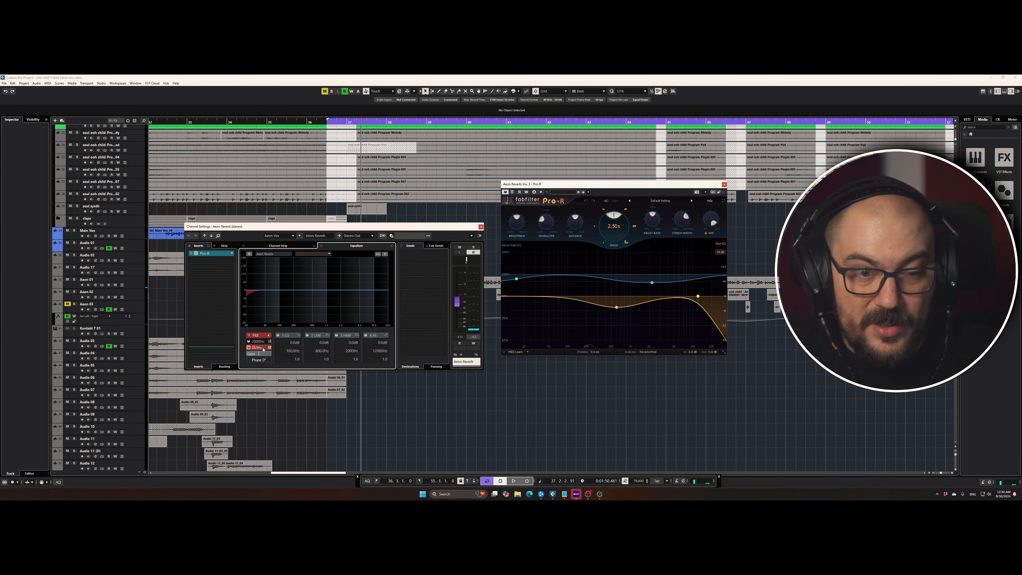
{"action": "scroll", "coordinate": [263, 349], "scroll_direction": "up", "scroll_amount": 10}
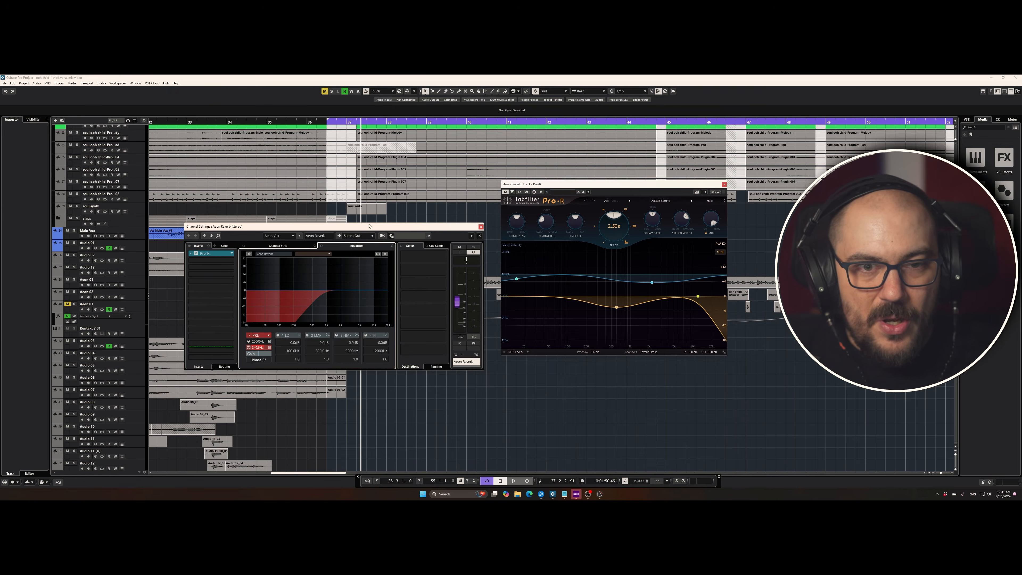
Refine the low-cut frequency on Aeon Reverb, entering 1000 Hz and fine-tuning from there.
{"action": "left_click_drag", "start_coordinate": [321, 226], "coordinate": [392, 230]}
{"action": "scroll", "coordinate": [332, 352], "scroll_direction": "down", "scroll_amount": 4}
{"action": "scroll", "coordinate": [333, 353], "scroll_direction": "up", "scroll_amount": 3}
{"action": "left_click", "coordinate": [335, 351]}
{"action": "type", "text": "1000"}
{"action": "key", "text": "Return"}
{"action": "scroll", "coordinate": [335, 352], "scroll_direction": "up", "scroll_amount": 3}
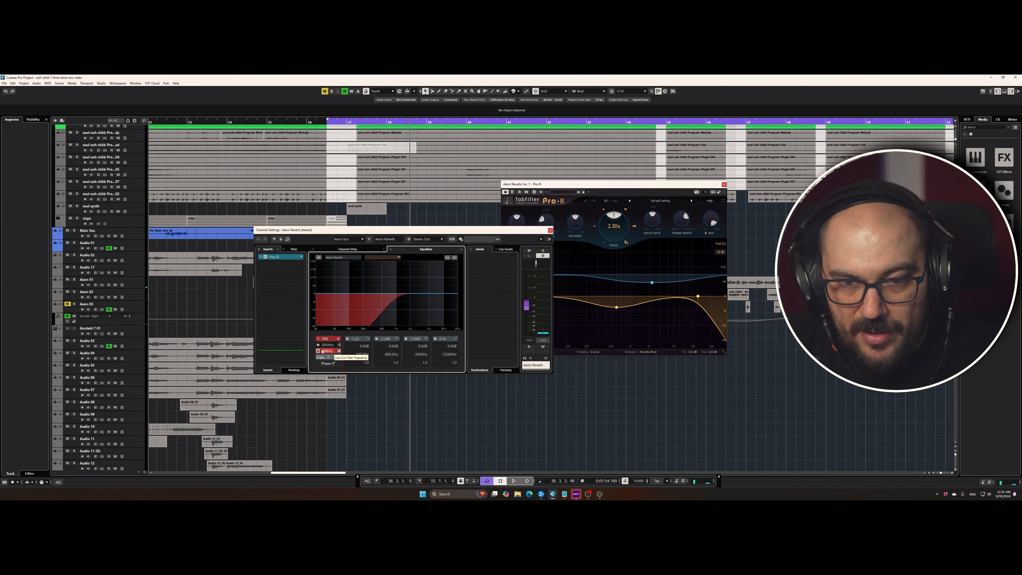
Enable the high-cut filter on the Aeon Reverb channel and lower its cutoff while the vocal plays.
{"action": "left_click", "coordinate": [318, 345]}
{"action": "left_click_drag", "start_coordinate": [328, 345], "coordinate": [337, 348]}
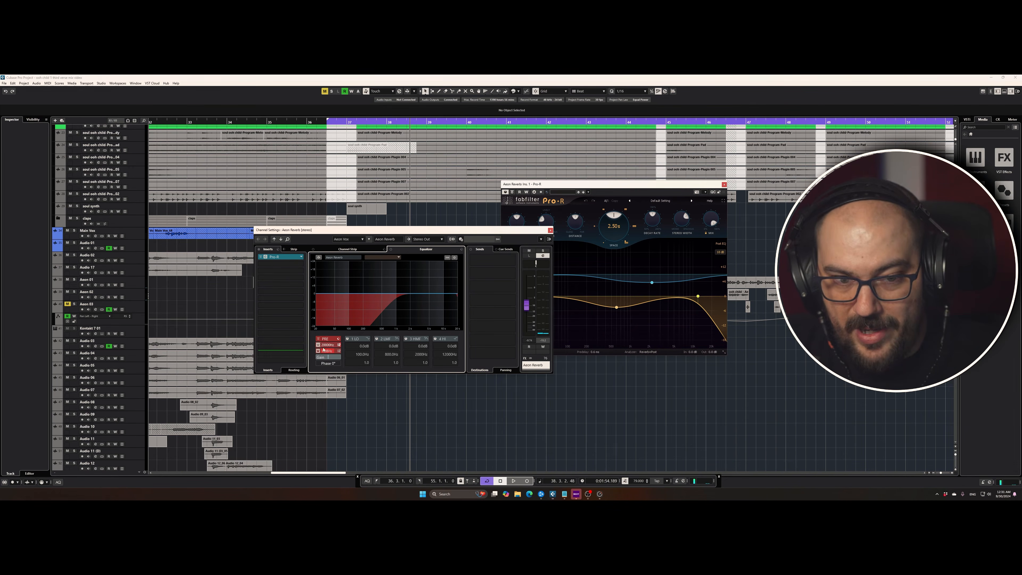
{"action": "key", "text": "space"}
{"action": "scroll", "coordinate": [337, 348], "scroll_direction": "down", "scroll_amount": 5}
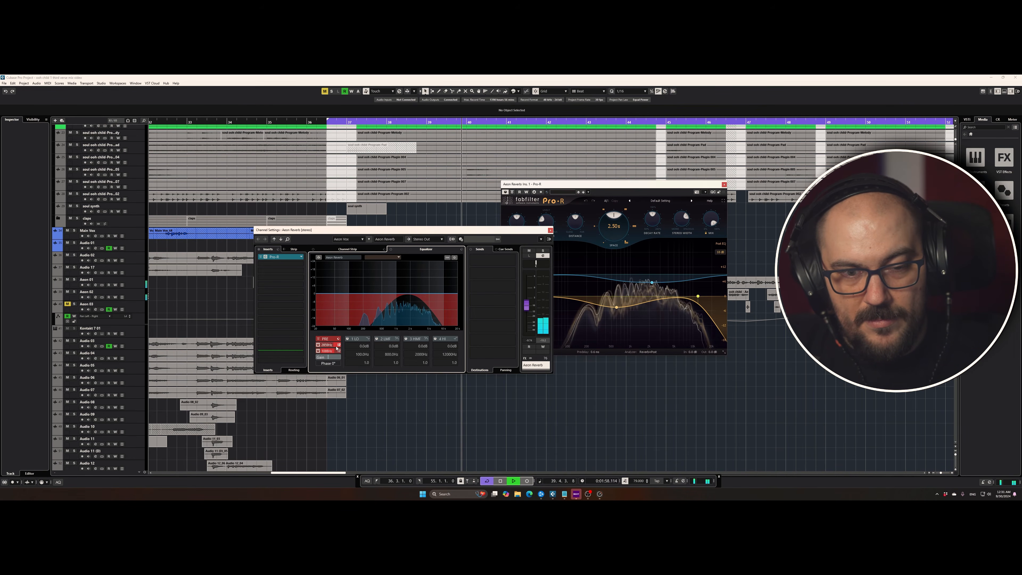
{"action": "scroll", "coordinate": [337, 348], "scroll_direction": "up", "scroll_amount": 1}
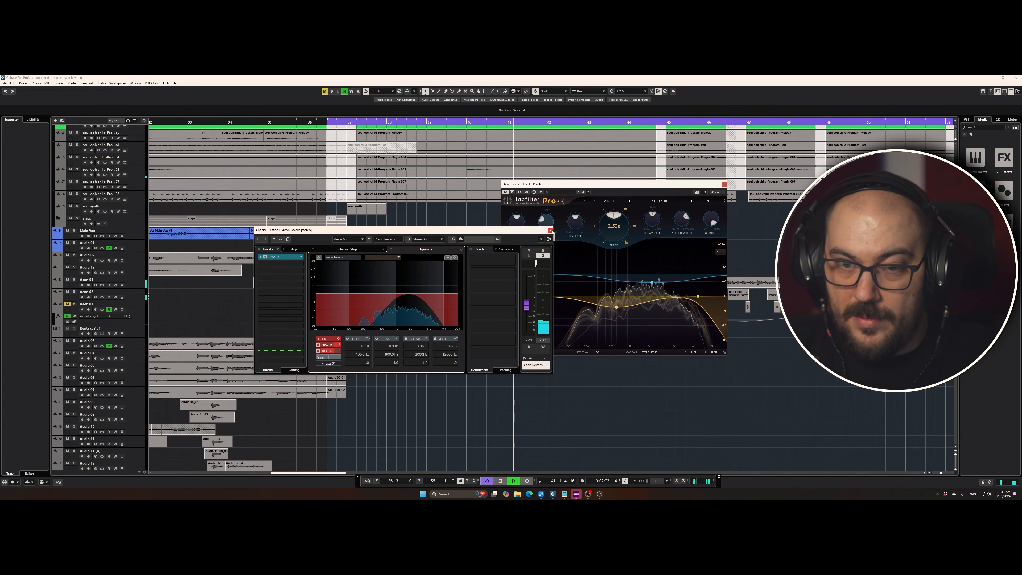
{"action": "left_click", "coordinate": [550, 230]}
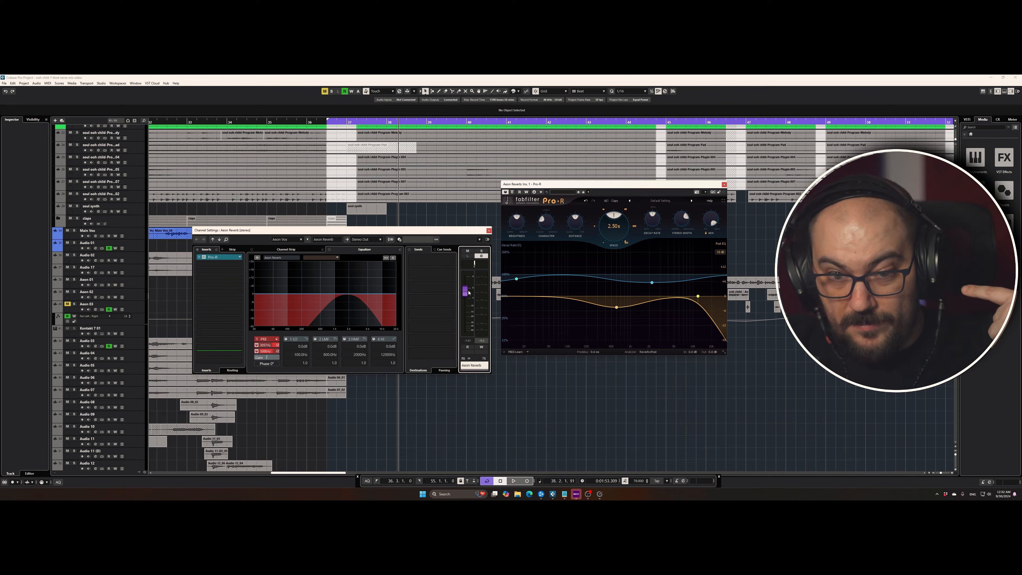
Play from bar 37, shorten the Pro-R Space to 1.63 s and lower the Aeon Reverb fader, closing both windows.
{"action": "left_click", "coordinate": [345, 121]}
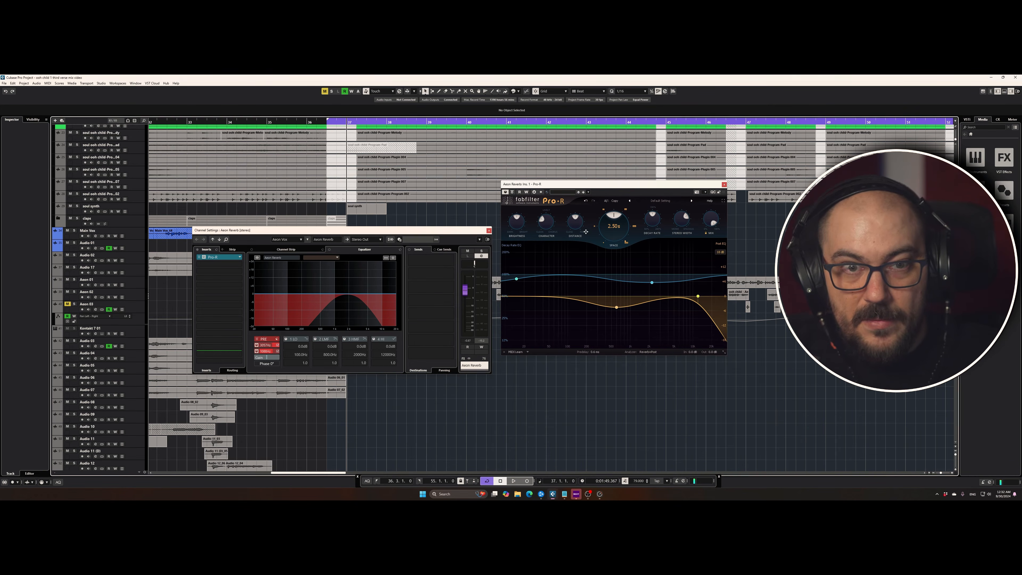
{"action": "key", "text": "space"}
{"action": "mouse_move", "coordinate": [614, 232]}
{"action": "left_mouse_down"}
{"action": "mouse_move", "coordinate": [611, 254]}
{"action": "mouse_move", "coordinate": [605, 241]}
{"action": "left_mouse_up"}
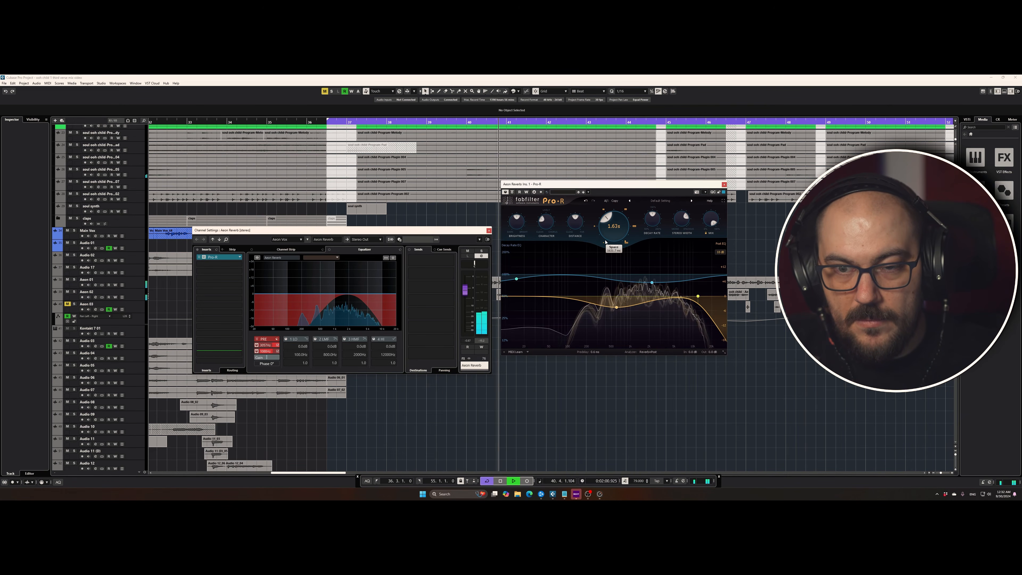
{"action": "left_click_drag", "start_coordinate": [466, 294], "coordinate": [468, 314]}
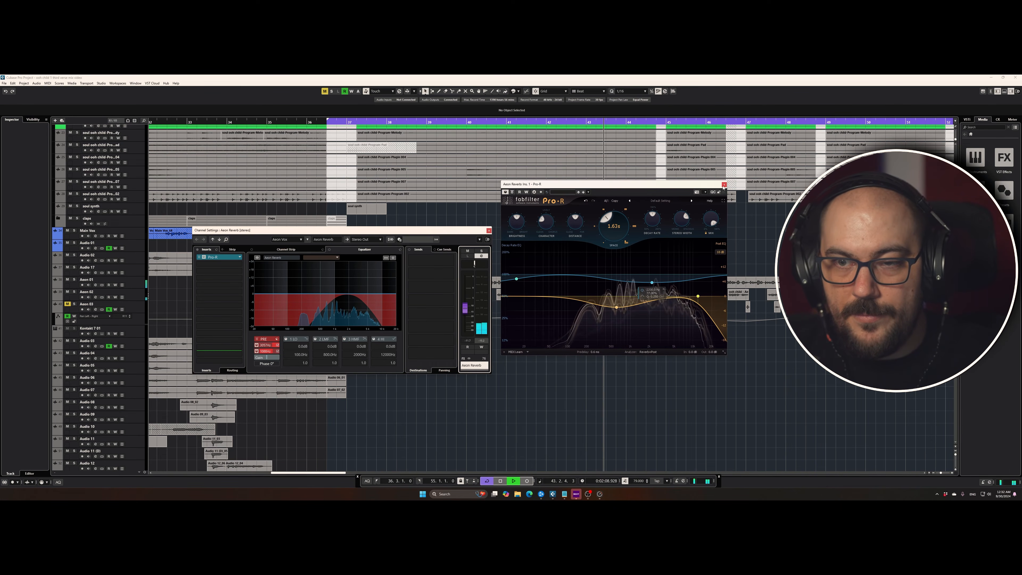
{"action": "left_click", "coordinate": [724, 185]}
{"action": "left_click", "coordinate": [489, 231]}
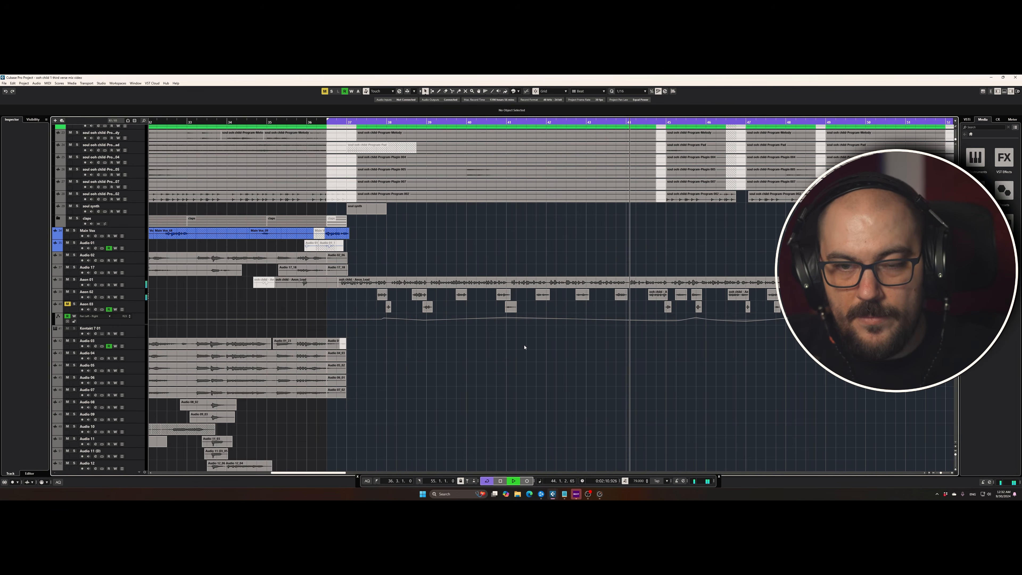
Reopen Pro-R alongside the Aeon Reverb channel settings and move the plug-in window closer to them.
{"action": "key", "text": "g"}
{"action": "key", "text": "g"}
{"action": "key", "text": "g"}
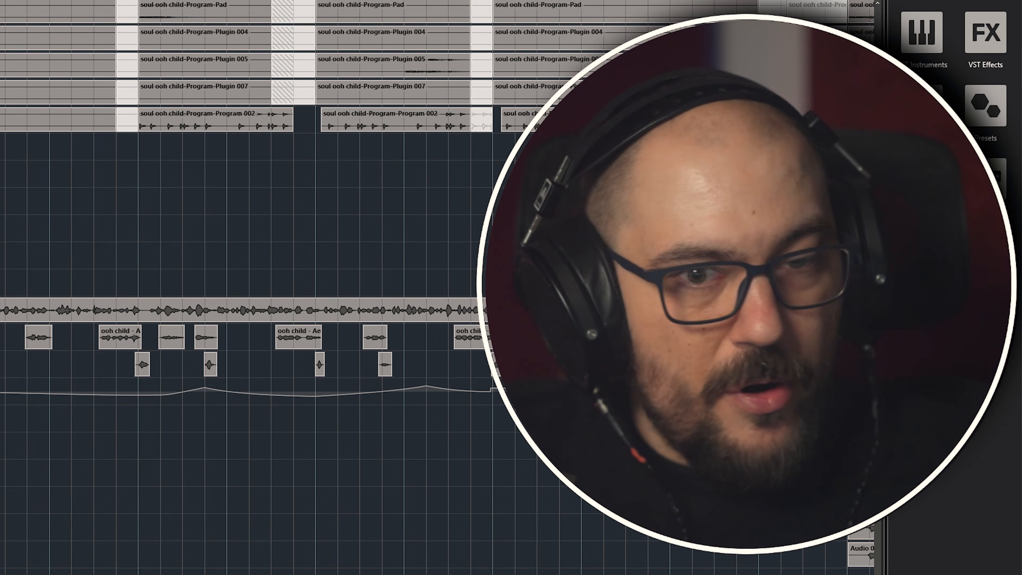
{"action": "left_click", "coordinate": [219, 257]}
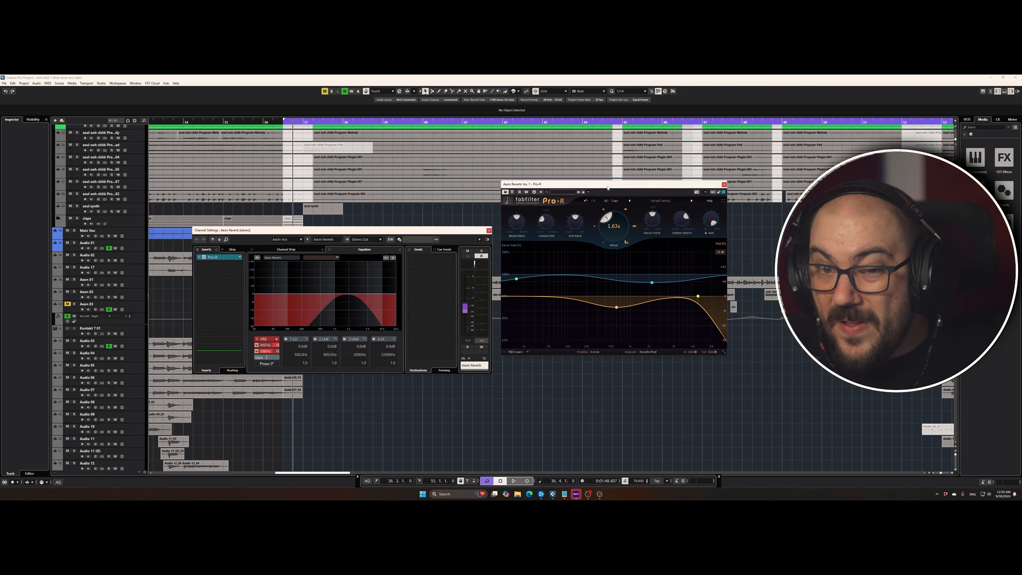
{"action": "mouse_move", "coordinate": [608, 188]}
{"action": "left_mouse_down"}
{"action": "mouse_move", "coordinate": [634, 189]}
{"action": "mouse_move", "coordinate": [599, 187]}
{"action": "left_mouse_up"}
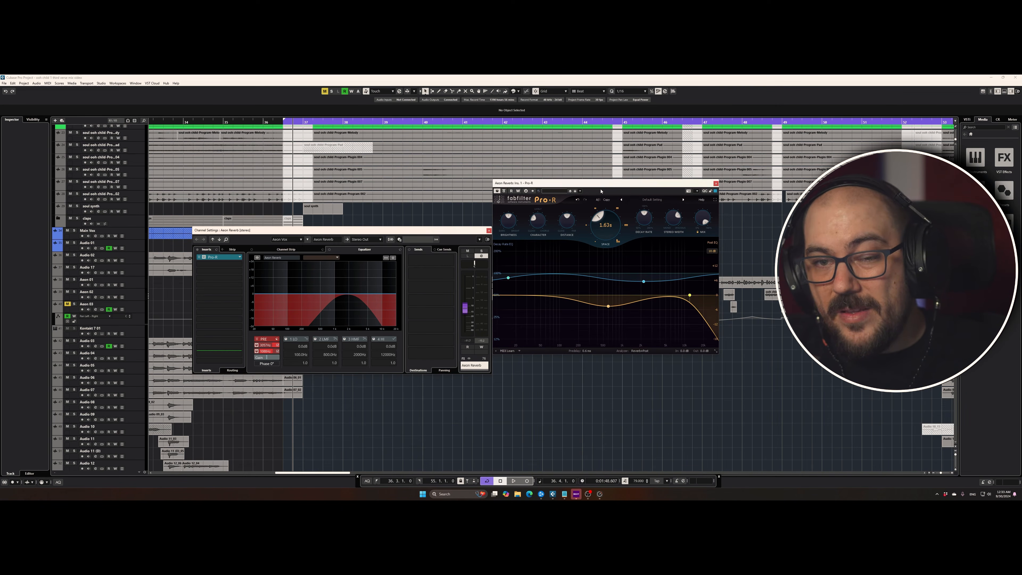
{"action": "left_click_drag", "start_coordinate": [602, 185], "coordinate": [586, 186]}
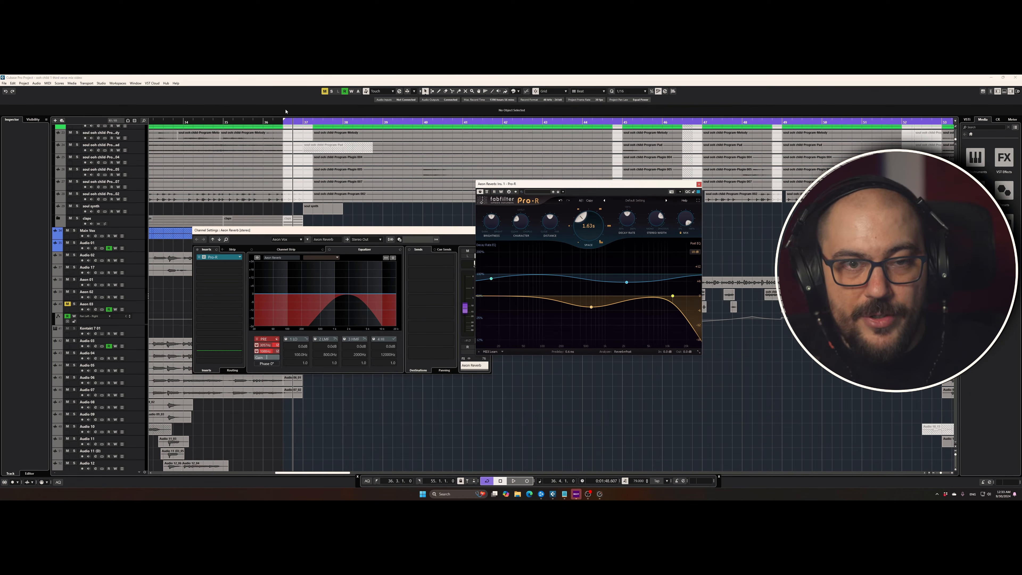
Raise the Pro-R Character, adjust its Distance and set the Space to 1.74 s while the vocal plays.
{"action": "key", "text": "space"}
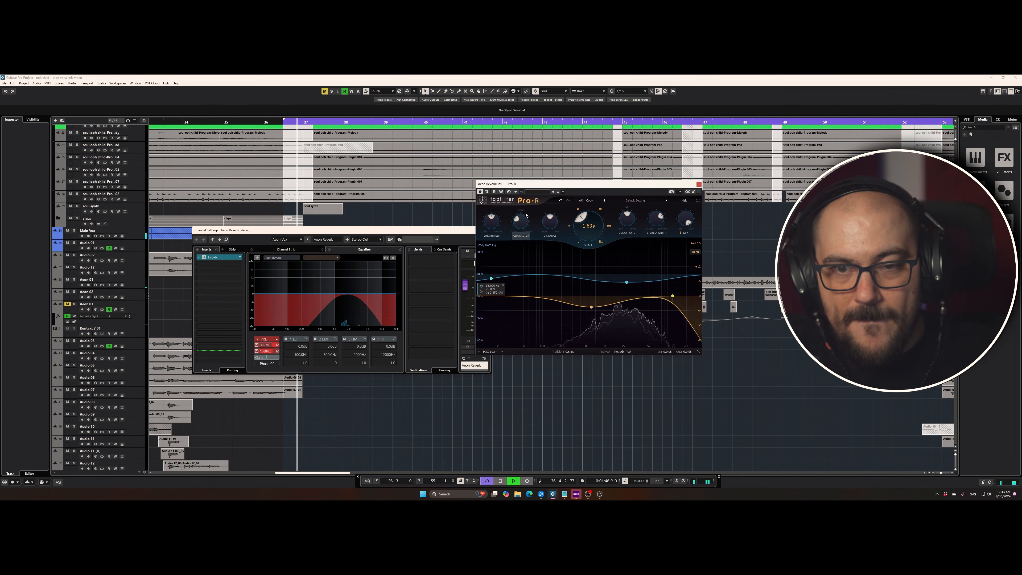
{"action": "left_click_drag", "start_coordinate": [521, 222], "coordinate": [521, 201]}
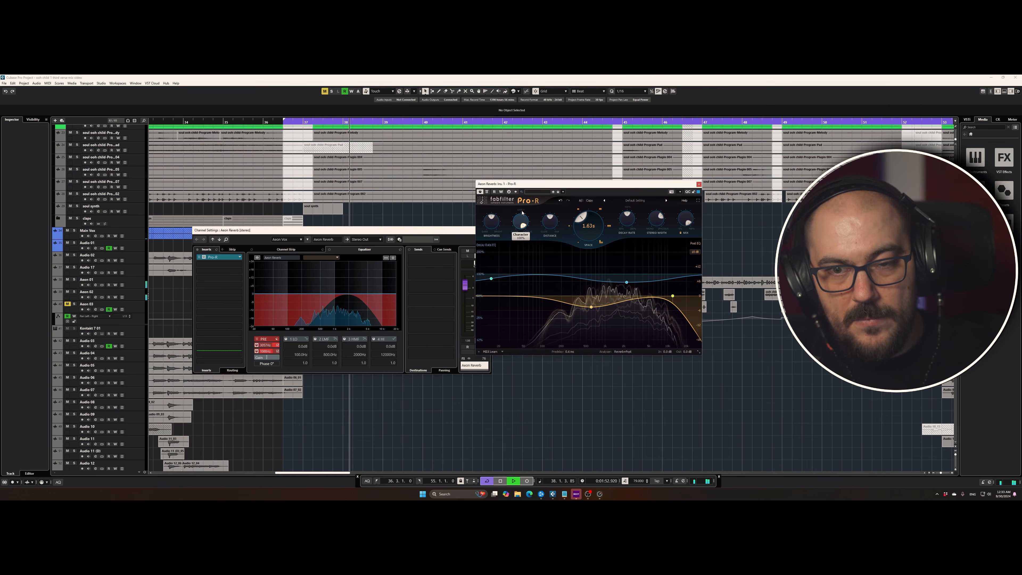
{"action": "mouse_move", "coordinate": [550, 219]}
{"action": "left_mouse_down"}
{"action": "mouse_move", "coordinate": [554, 207]}
{"action": "mouse_move", "coordinate": [548, 238]}
{"action": "left_mouse_up"}
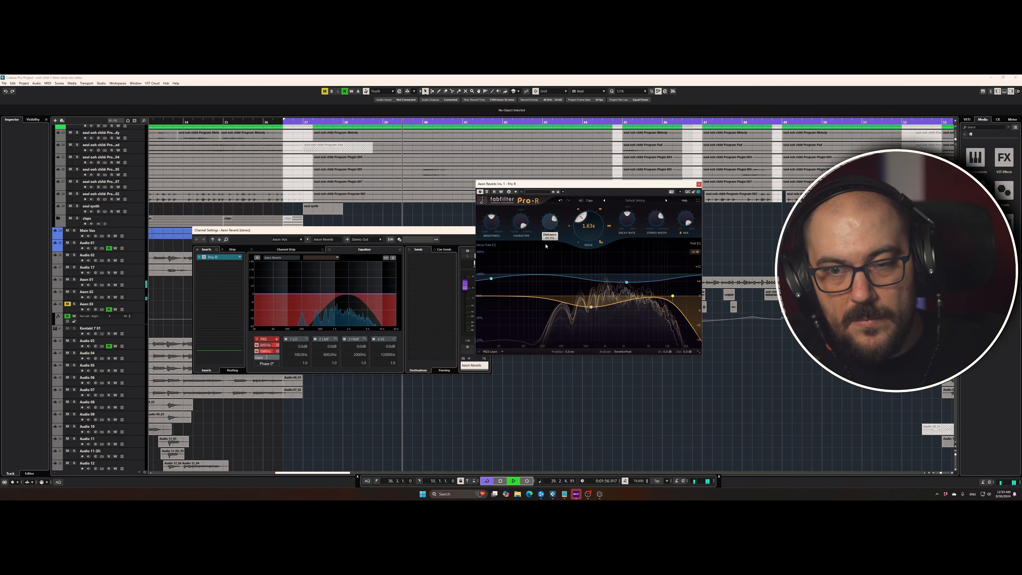
{"action": "left_click_drag", "start_coordinate": [589, 238], "coordinate": [589, 233]}
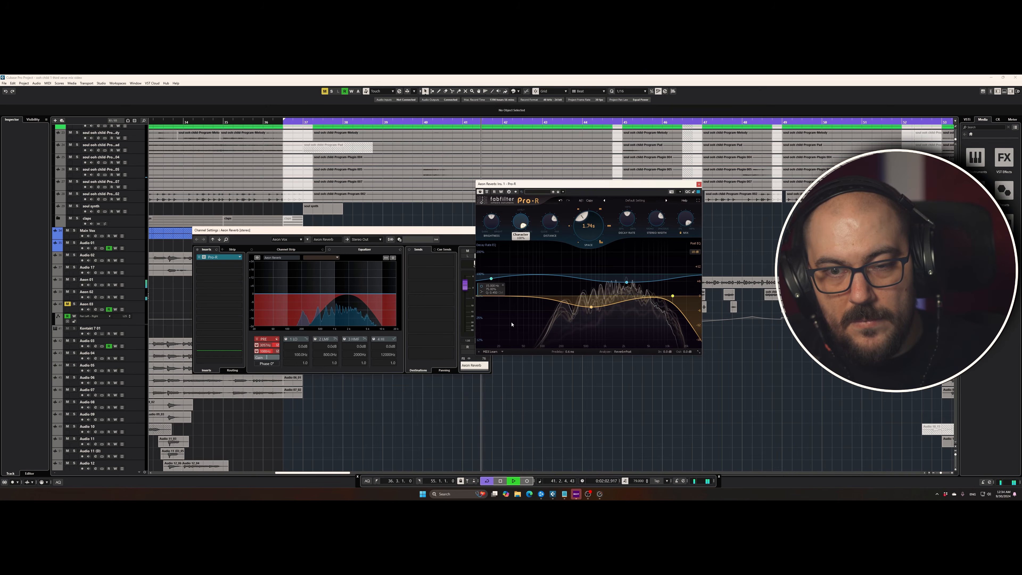
{"action": "left_click_drag", "start_coordinate": [519, 366], "coordinate": [519, 402]}
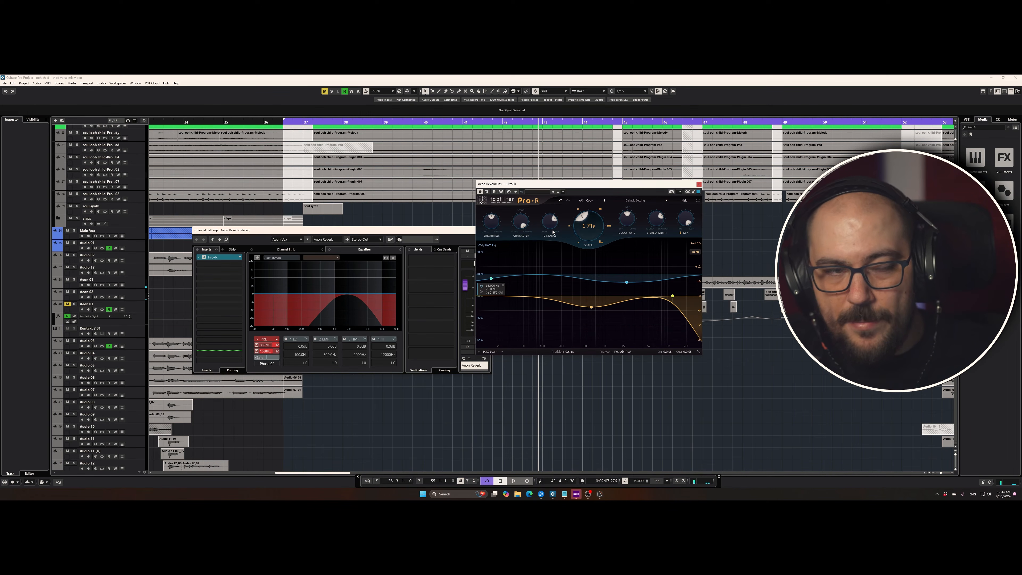
Move the Pro-R window aside and lower the Aeon Reverb fader while auditioning the vocal.
{"action": "left_click_drag", "start_coordinate": [560, 188], "coordinate": [542, 190]}
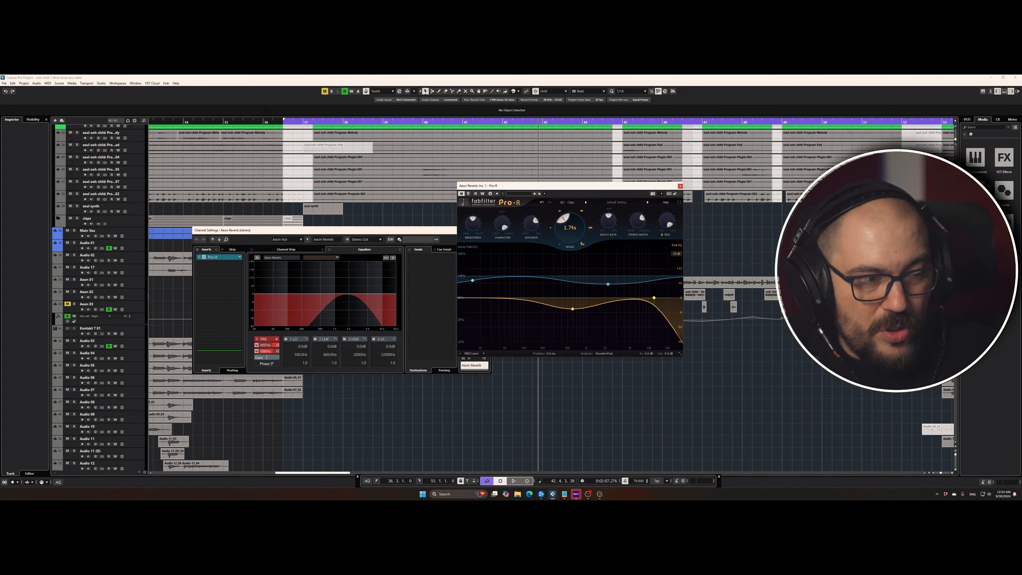
{"action": "key", "text": "space"}
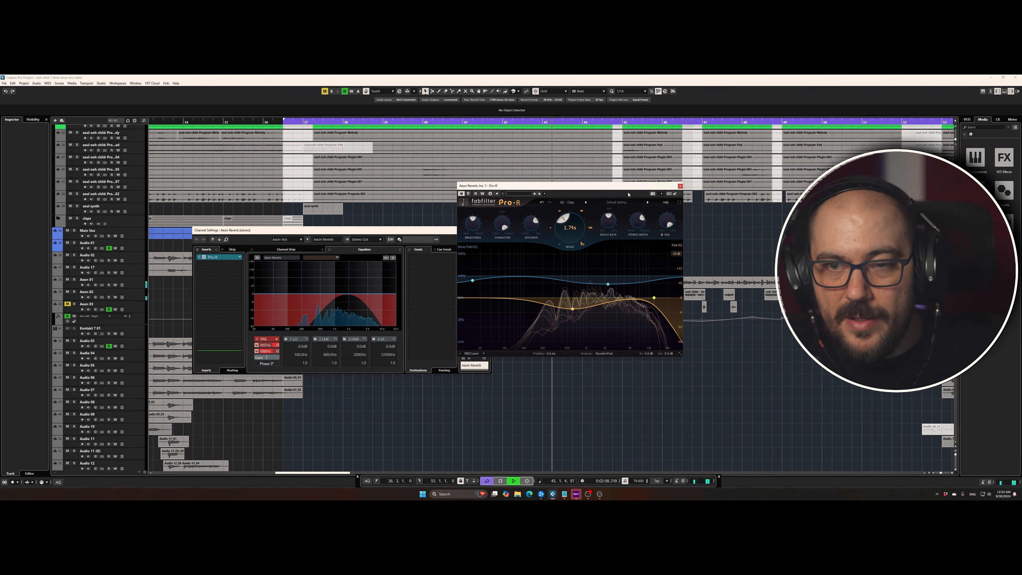
{"action": "left_click_drag", "start_coordinate": [521, 239], "coordinate": [611, 235]}
{"action": "left_click_drag", "start_coordinate": [465, 311], "coordinate": [465, 315]}
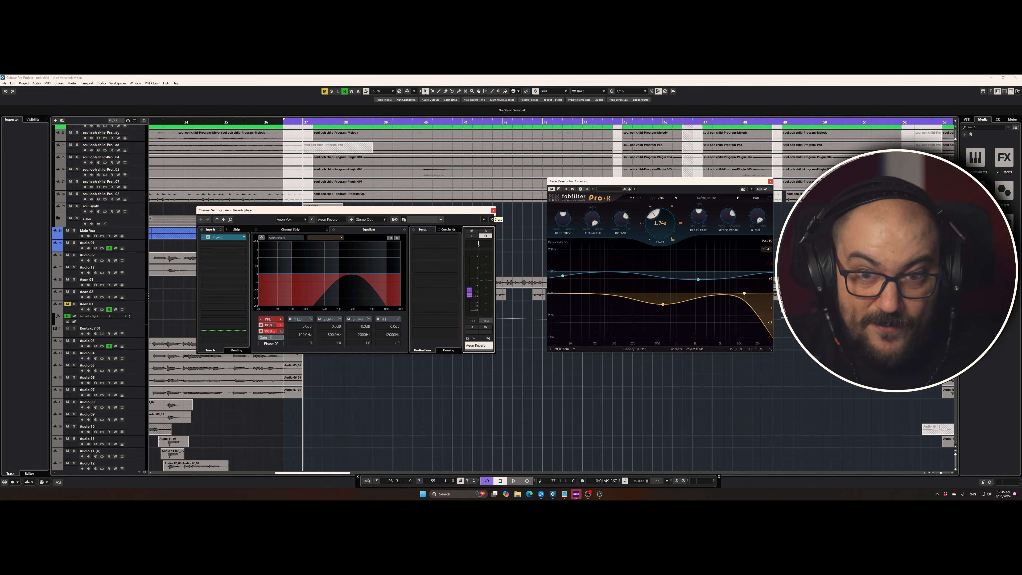
{"action": "key", "text": "space"}
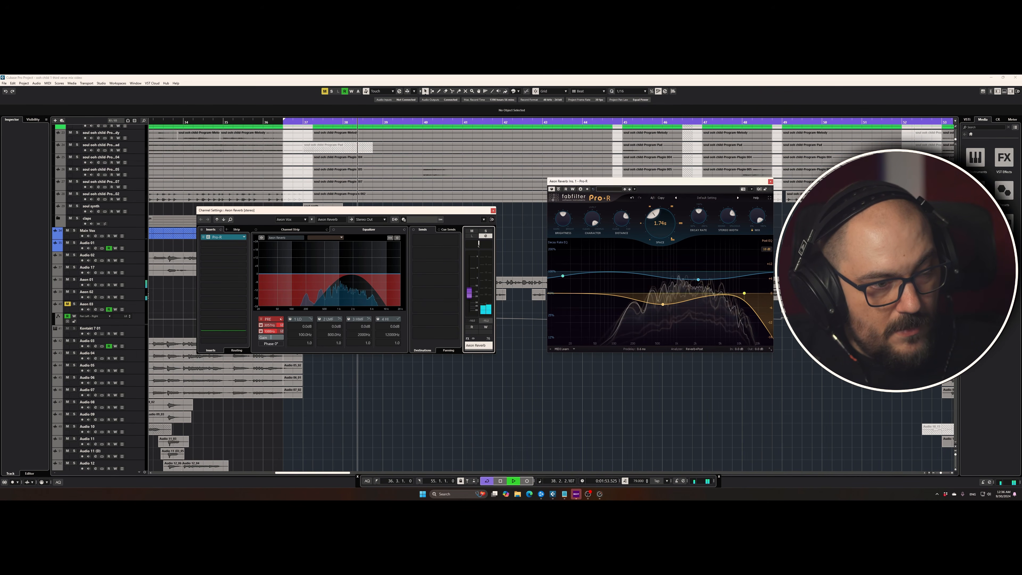
{"action": "key", "text": "space"}
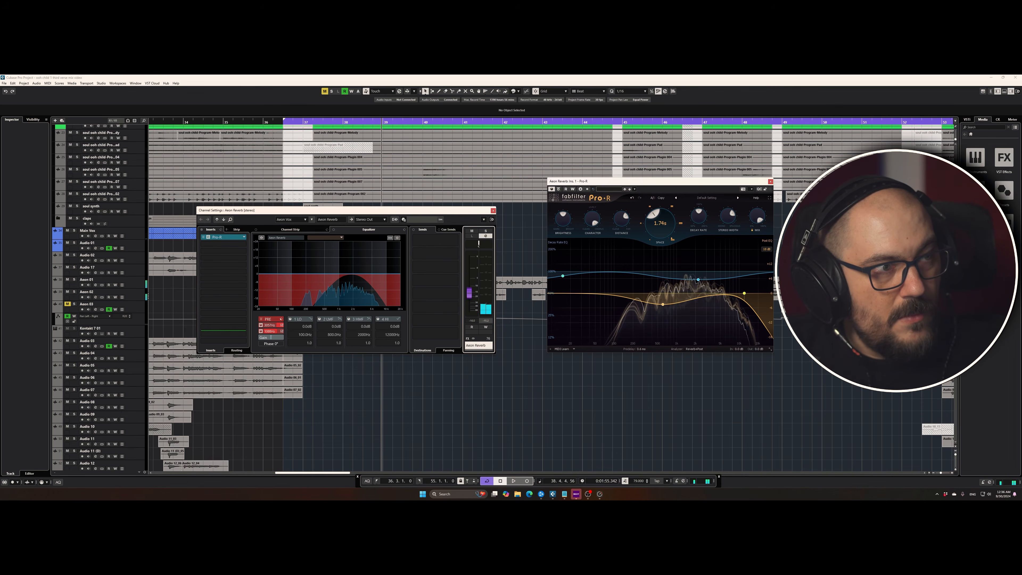
Insert Pro-C 2 after Pro-R on the Aeon Reverb channel in the mixer and activate its side-chain input.
{"action": "key", "text": "F3"}
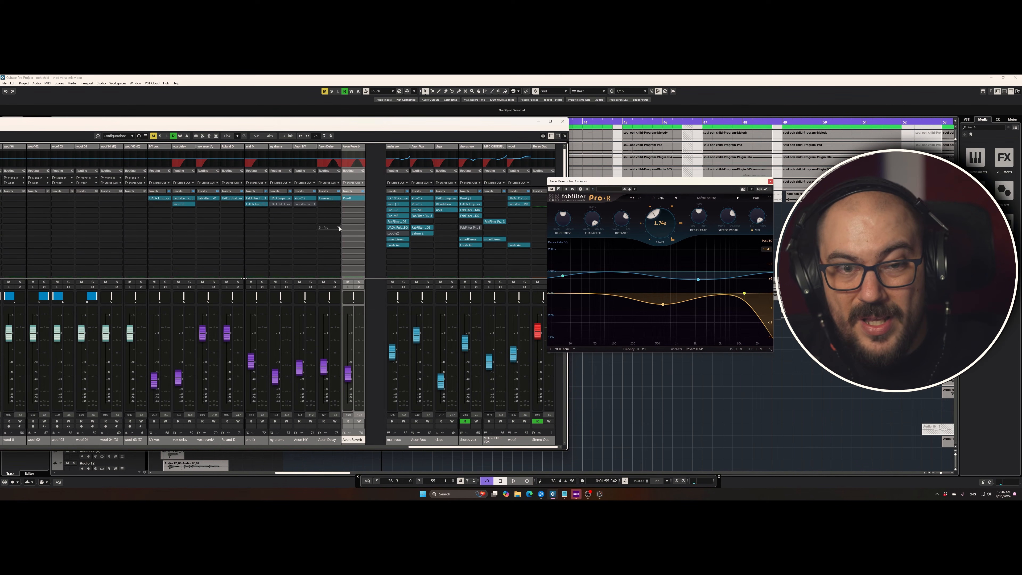
{"action": "left_click", "coordinate": [358, 206]}
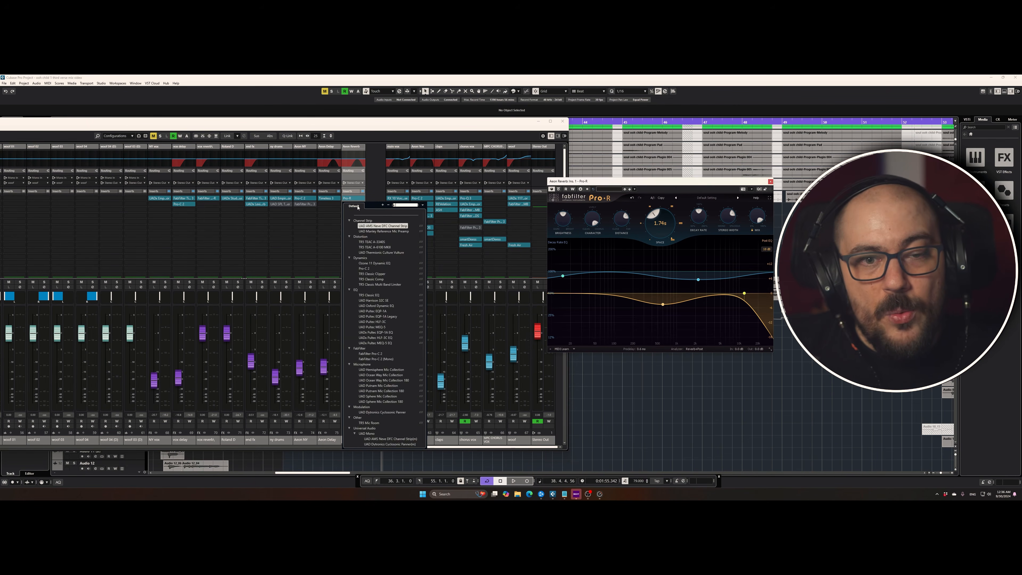
{"action": "key", "text": "Escape"}
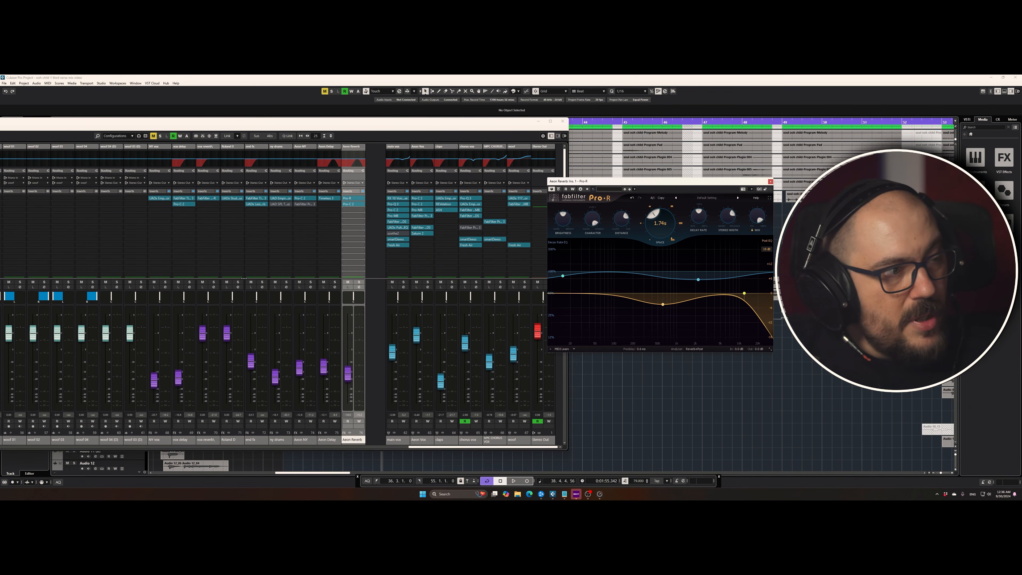
{"action": "left_click_drag", "start_coordinate": [546, 226], "coordinate": [336, 209]}
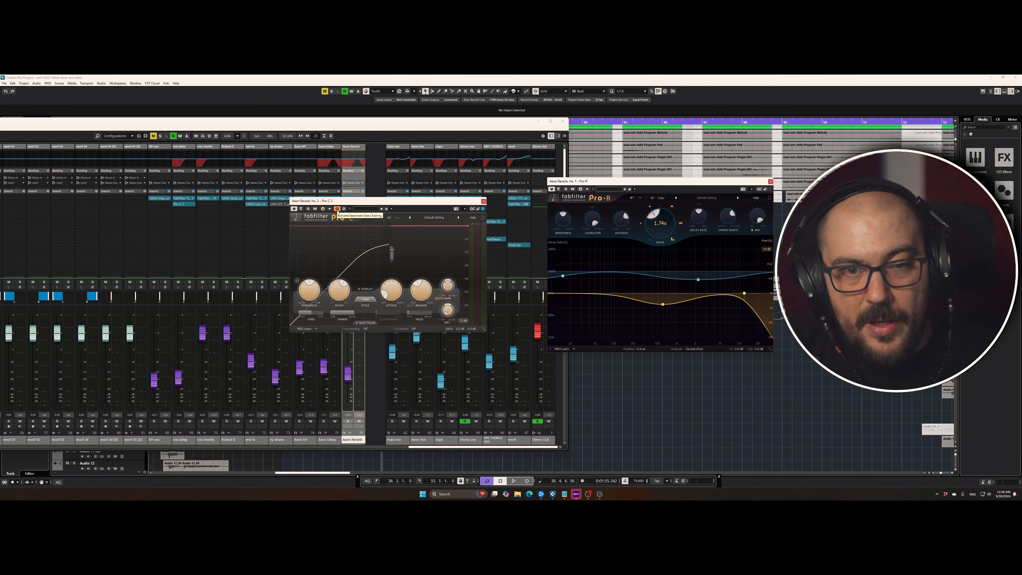
{"action": "left_click", "coordinate": [770, 182]}
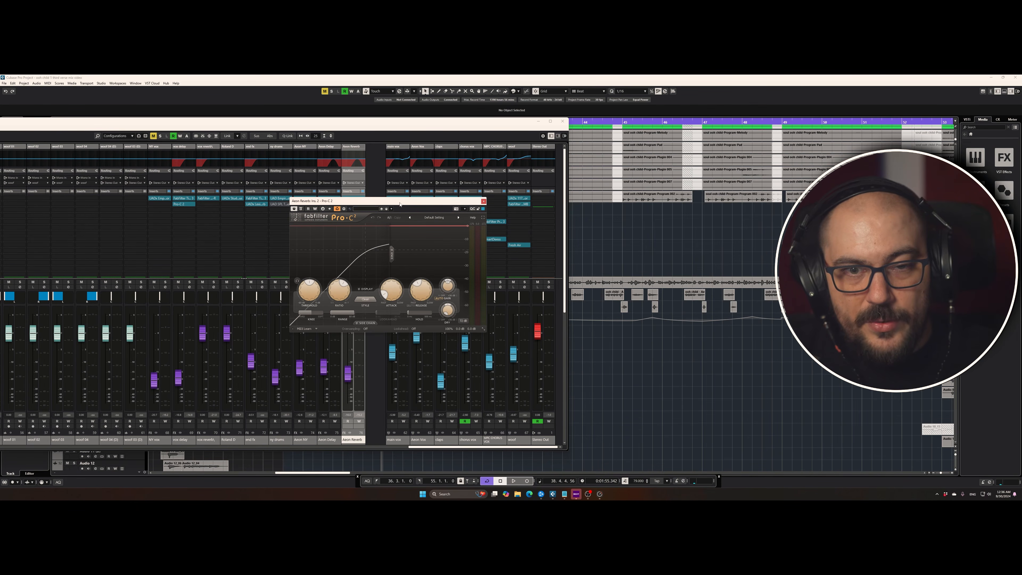
{"action": "left_click_drag", "start_coordinate": [399, 201], "coordinate": [291, 205]}
Add a send on the Aeon Vox group routed to the side-chain of Pro-C 2 on Aeon Reverb.
{"action": "scroll", "coordinate": [429, 259], "scroll_direction": "down", "scroll_amount": 5}
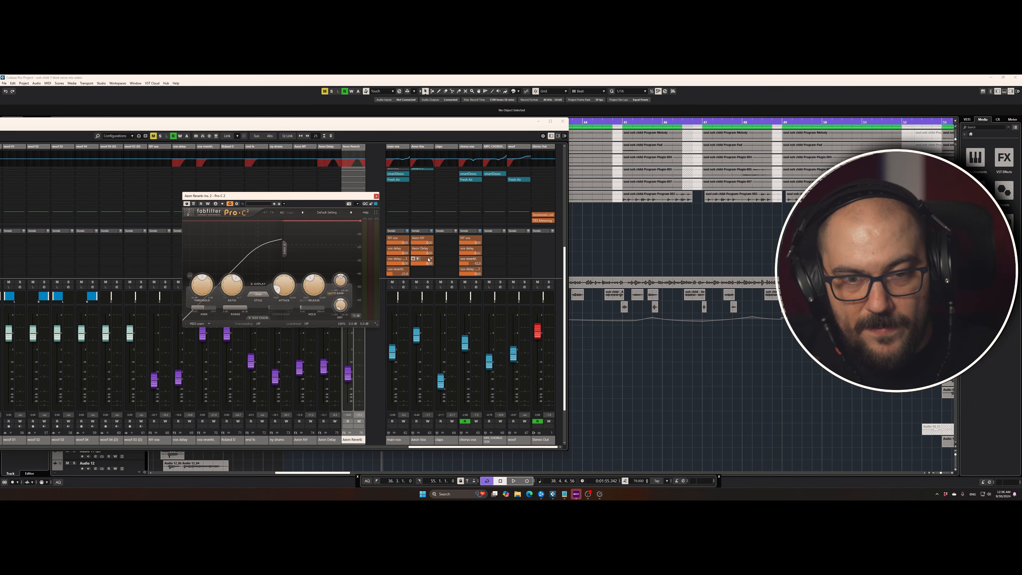
{"action": "left_click", "coordinate": [430, 253]}
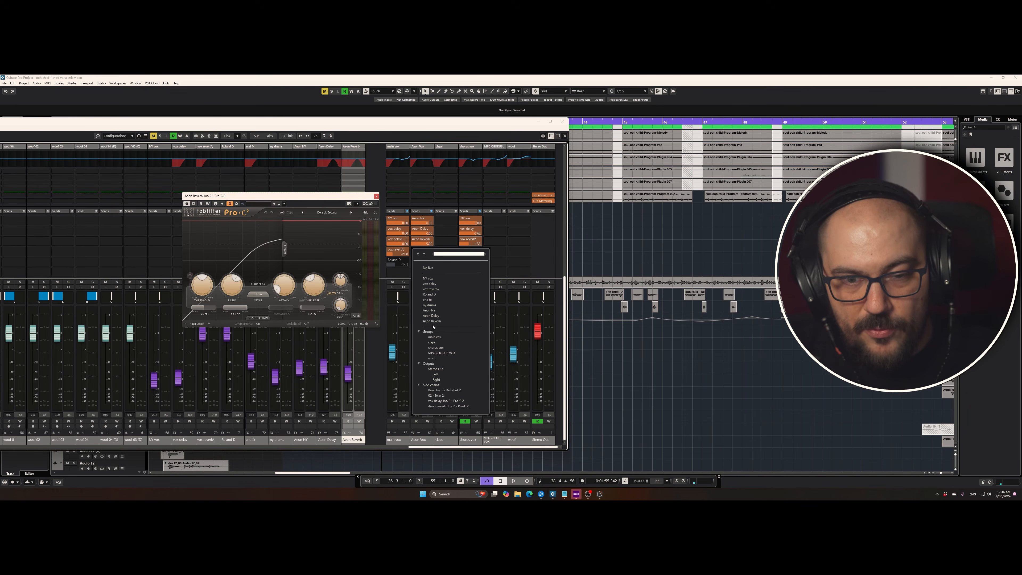
{"action": "left_click", "coordinate": [458, 407]}
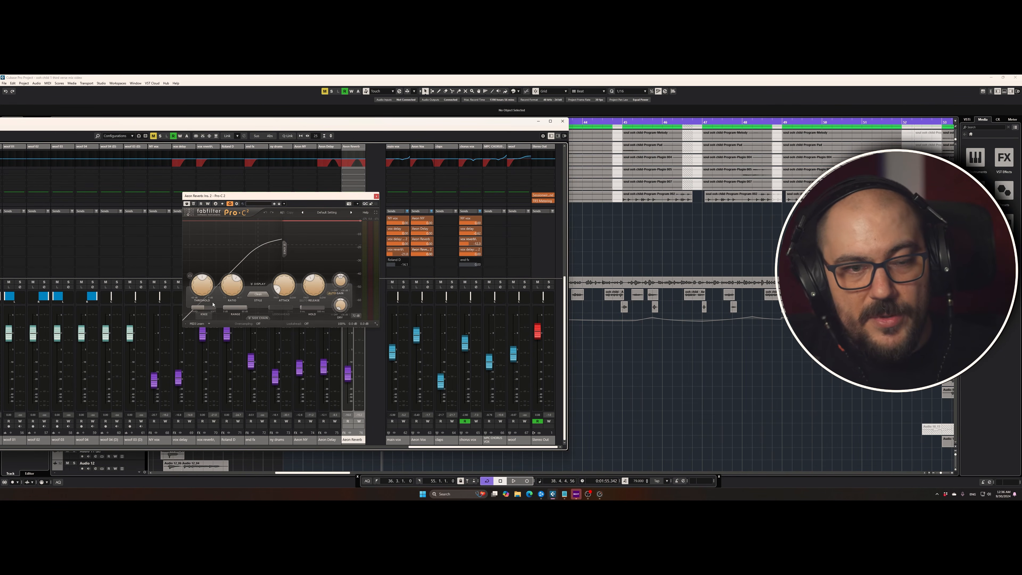
Solo Aeon Reverb with the vocal, lower the Pro-C 2 threshold for ducking and expand its side-chain section.
{"action": "left_click_drag", "start_coordinate": [276, 200], "coordinate": [229, 161]}
{"action": "left_click", "coordinate": [359, 282]}
{"action": "left_click_drag", "start_coordinate": [154, 247], "coordinate": [148, 269]}
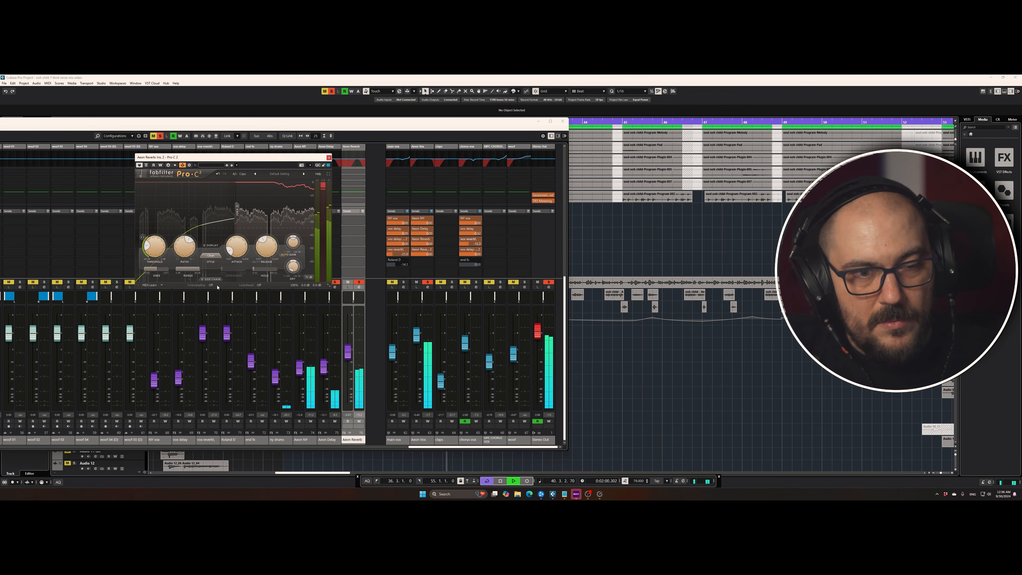
{"action": "left_click", "coordinate": [211, 279]}
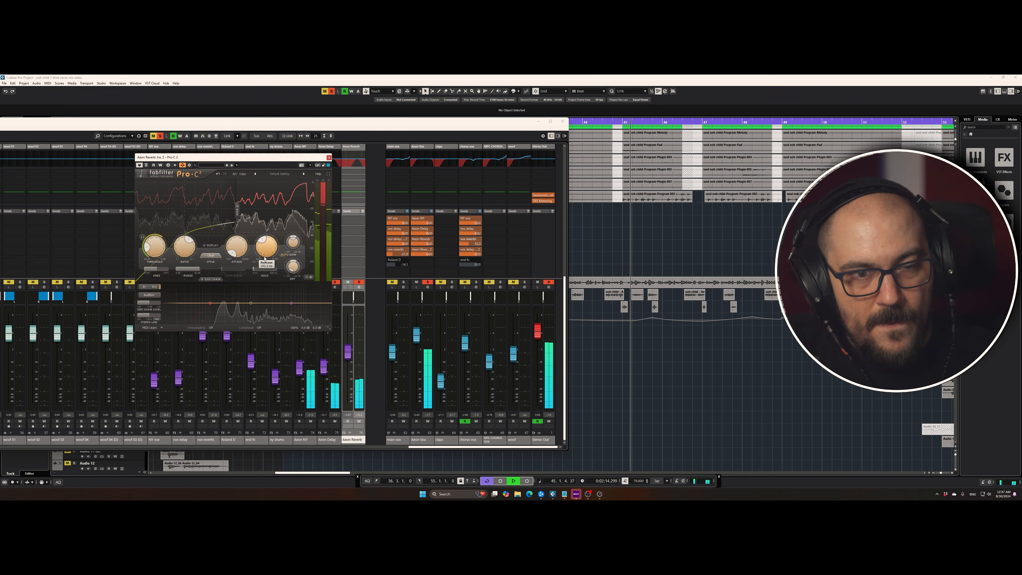
Close the Pro-C 2 window, stop playback and clear the channel solos.
{"action": "left_click", "coordinate": [329, 157]}
{"action": "key", "text": "space"}
{"action": "left_click", "coordinate": [428, 282]}
{"action": "left_click", "coordinate": [159, 137]}
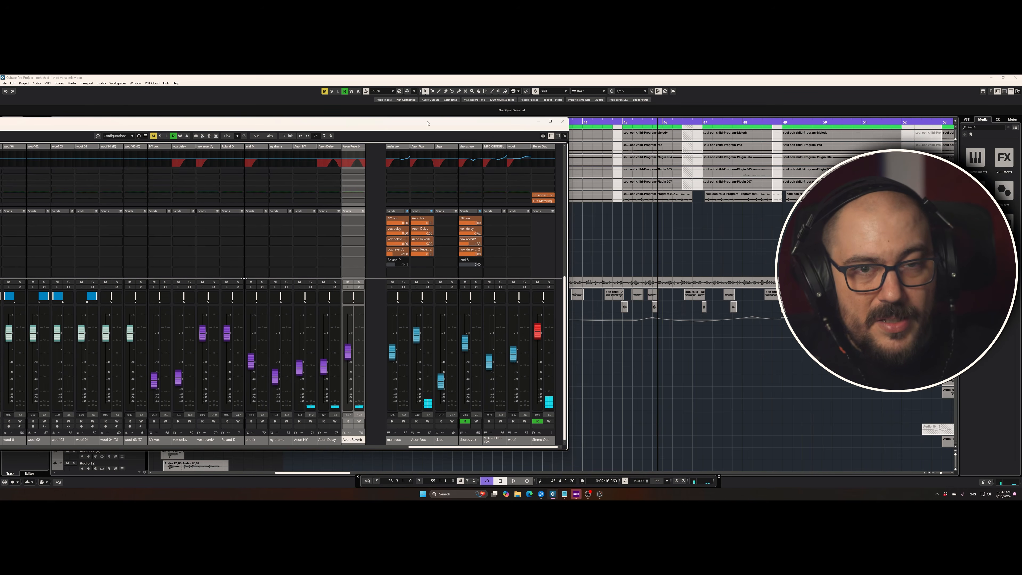
Restore the mixer window to its smaller size and lower the Aeon Reverb fader against the full mix.
{"action": "double_click", "coordinate": [391, 127]}
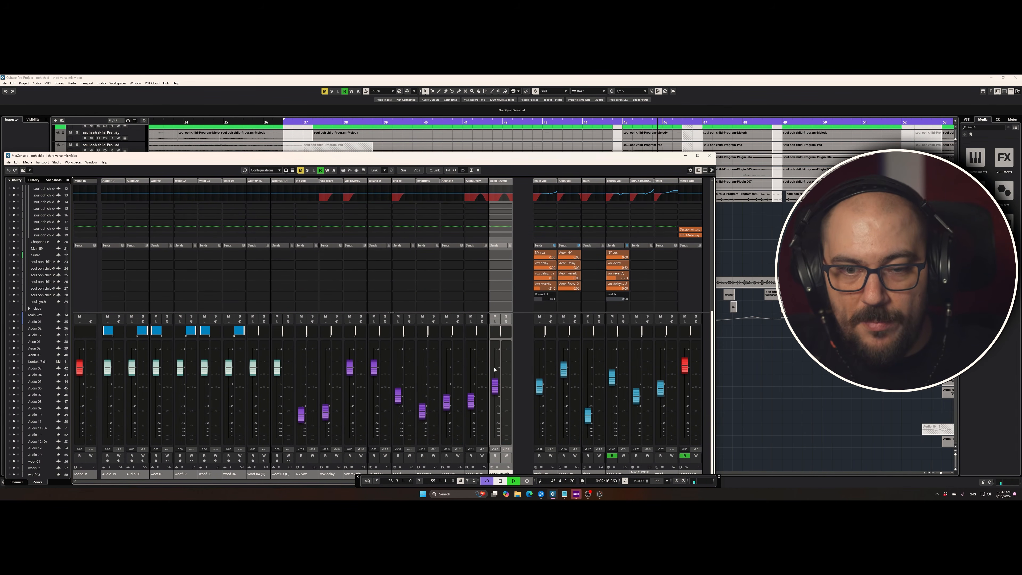
{"action": "left_click_drag", "start_coordinate": [499, 389], "coordinate": [500, 403]}
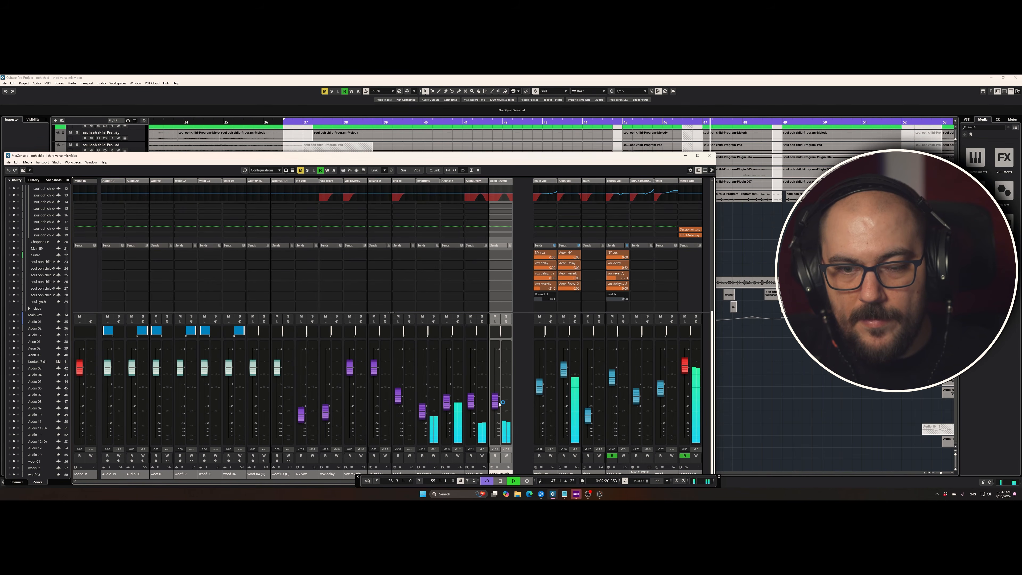
Stop playback and solo the Aeon 01 and Aeon 02 vocal tracks in the project view.
{"action": "key", "text": "space"}
{"action": "key", "text": "F3"}
{"action": "scroll", "coordinate": [373, 335], "scroll_direction": "up", "scroll_amount": 3}
{"action": "scroll", "coordinate": [354, 335], "scroll_direction": "down", "scroll_amount": 3}
{"action": "scroll", "coordinate": [329, 331], "scroll_direction": "up", "scroll_amount": 3}
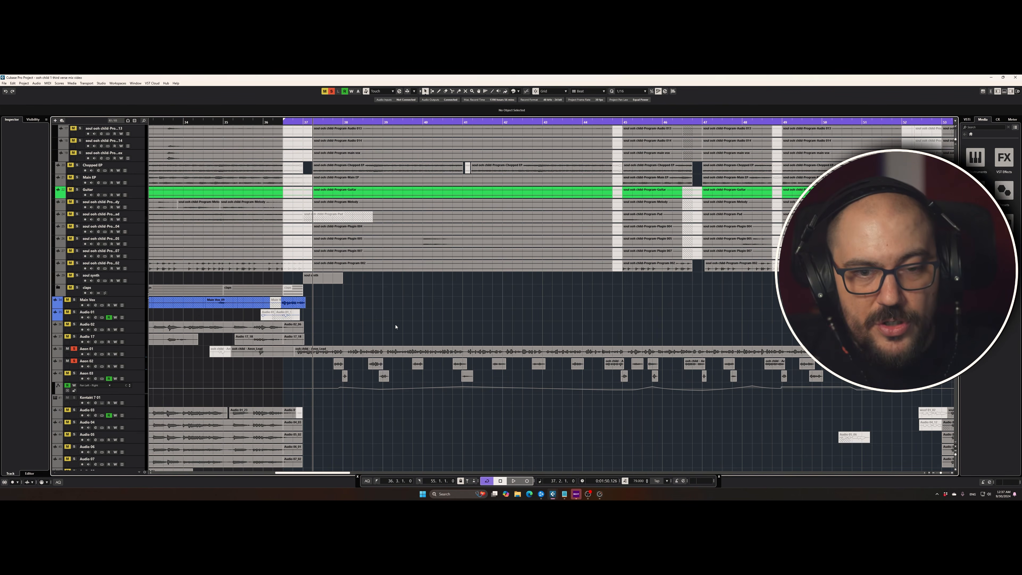
Insert FabFilter Pro-Q 3 on the Aeon Reverb channel, in the slot after Pro-C 2.
{"action": "key", "text": "F3"}
{"action": "scroll", "coordinate": [501, 242], "scroll_direction": "up", "scroll_amount": 5}
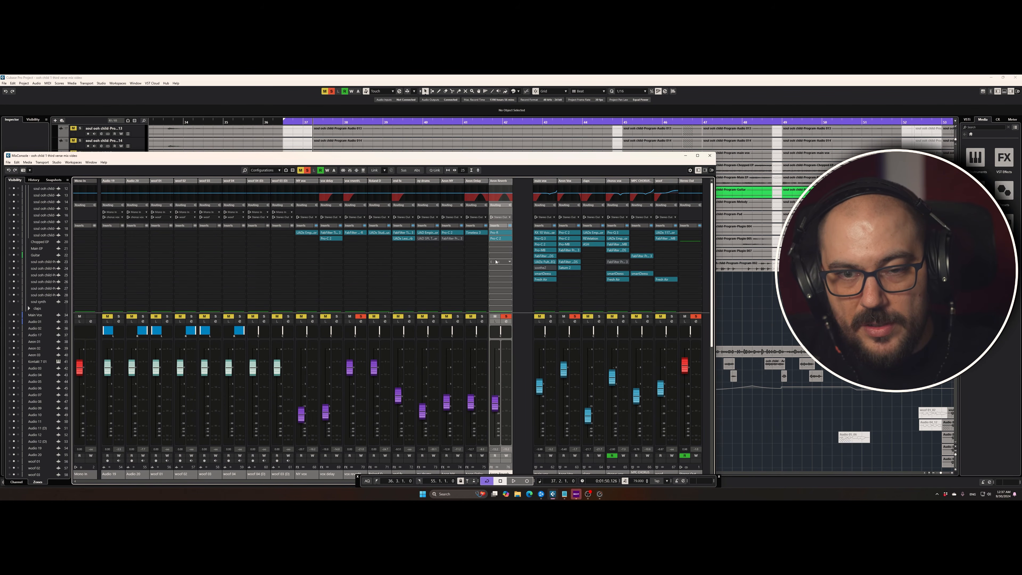
{"action": "left_click", "coordinate": [505, 244]}
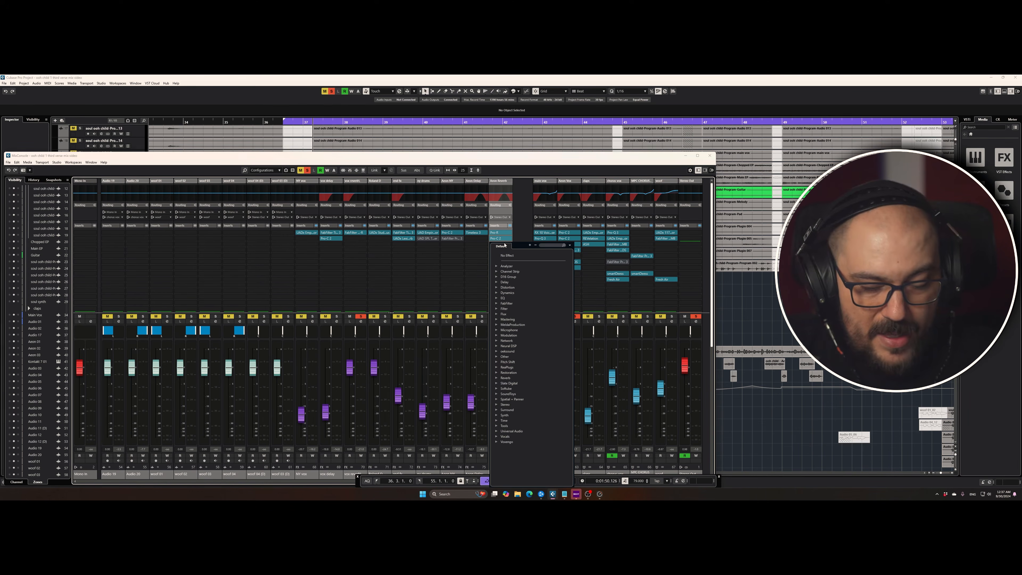
{"action": "type", "text": "pr"}
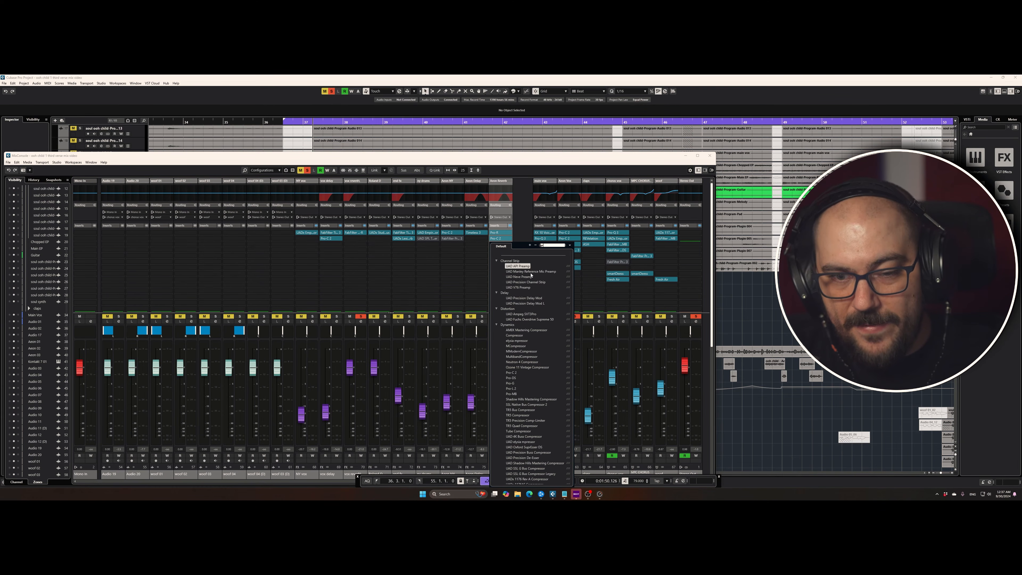
{"action": "type", "text": "o"}
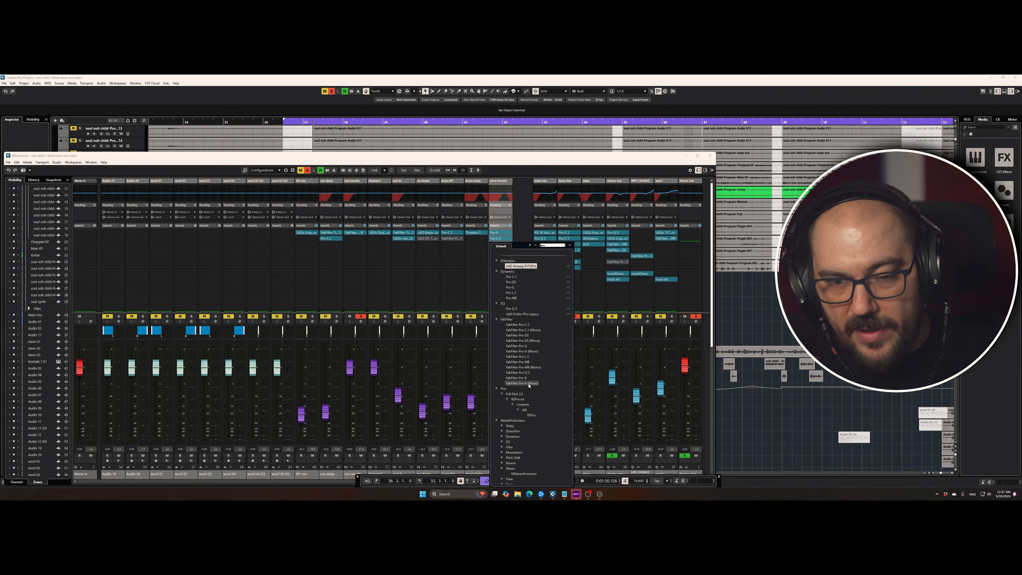
{"action": "left_click", "coordinate": [517, 372]}
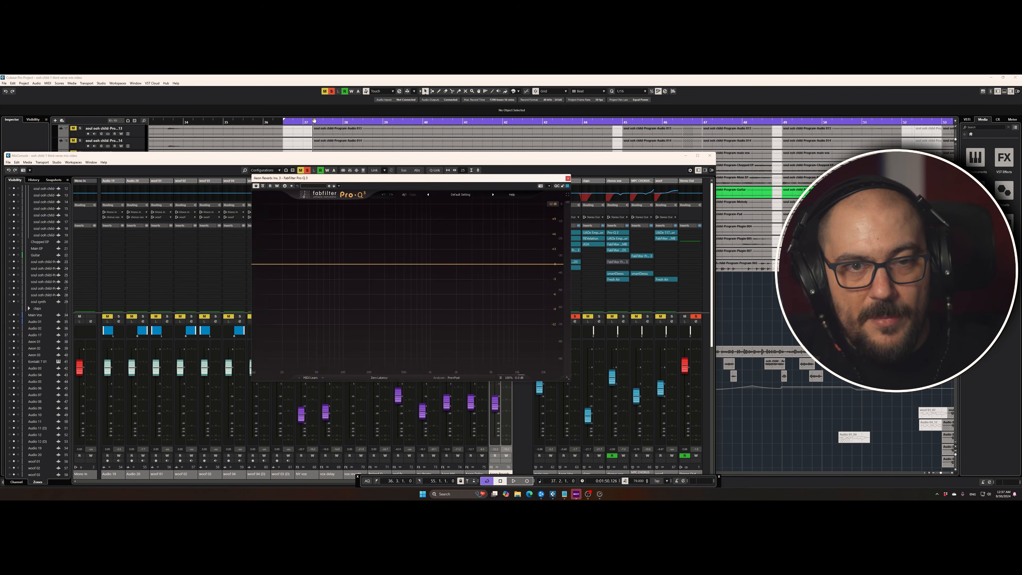
Play the soloed vocal and carve a bell cut at about 1.7 kHz in the Aeon Reverb's Pro-Q 3, adjusting its width.
{"action": "left_click", "coordinate": [316, 120]}
{"action": "key", "text": "space"}
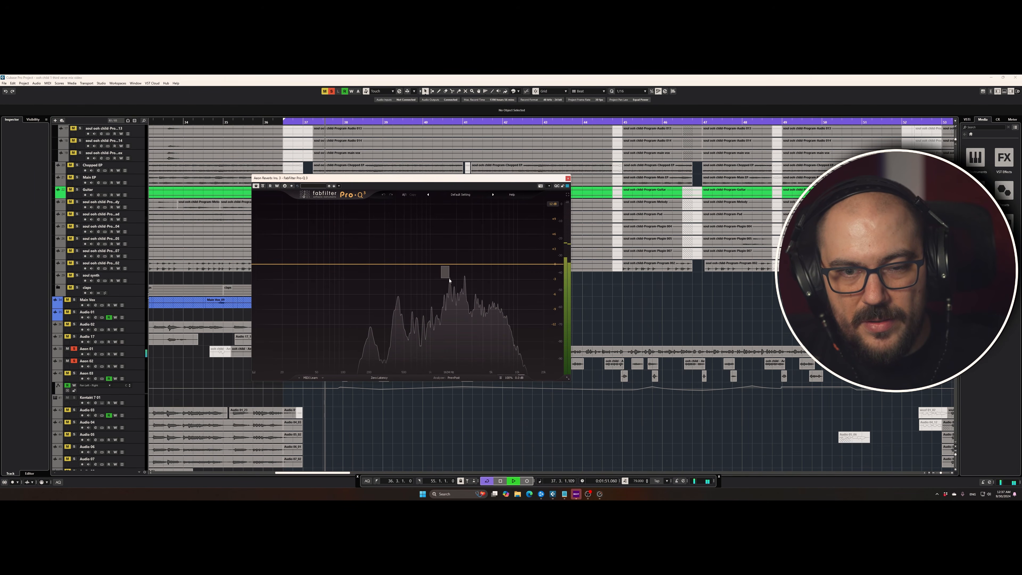
{"action": "left_click_drag", "start_coordinate": [449, 280], "coordinate": [450, 285]}
{"action": "scroll", "coordinate": [450, 287], "scroll_direction": "up", "scroll_amount": 5}
{"action": "scroll", "coordinate": [451, 290], "scroll_direction": "down", "scroll_amount": 3}
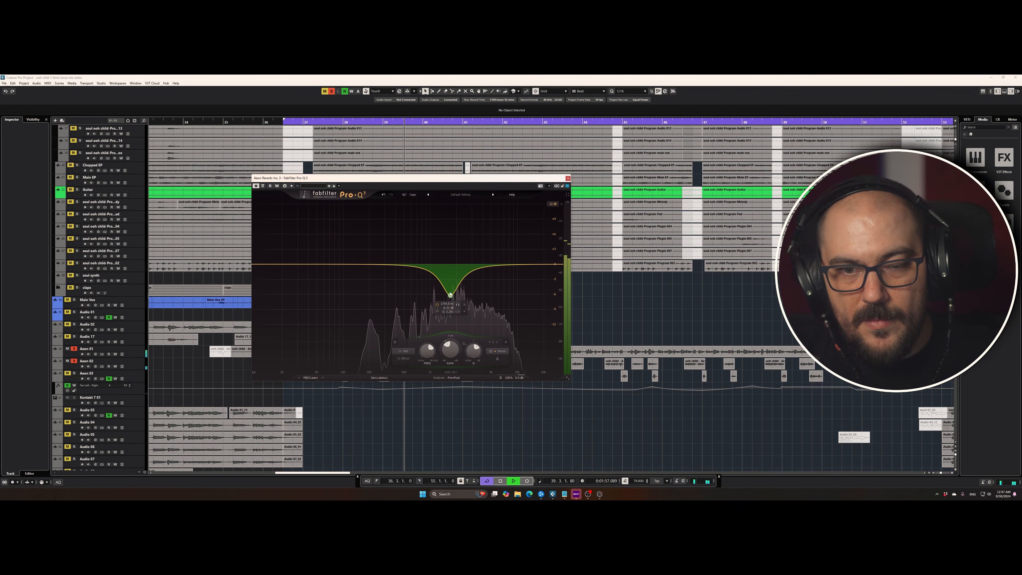
{"action": "key", "text": "space"}
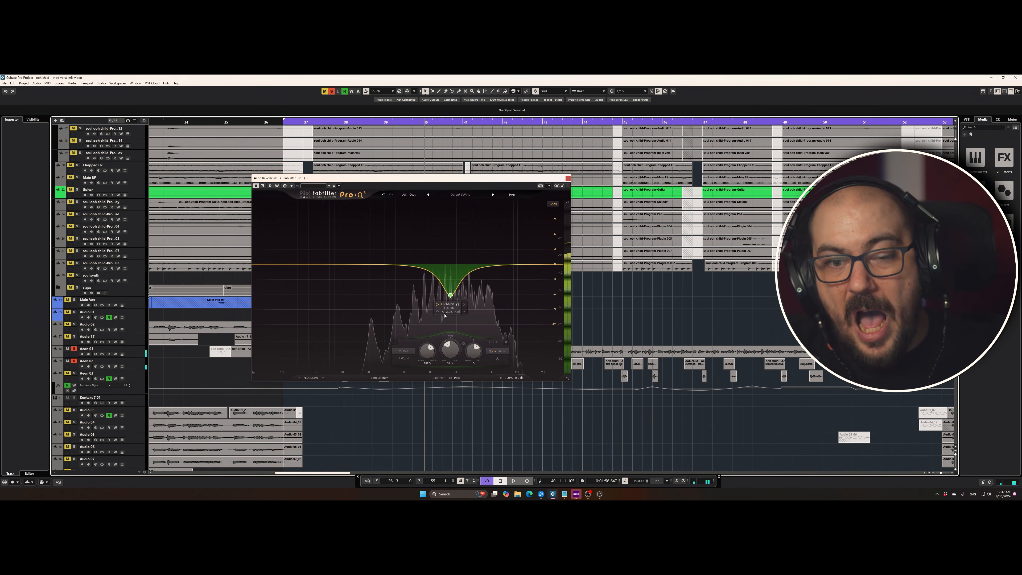
{"action": "left_click", "coordinate": [499, 351]}
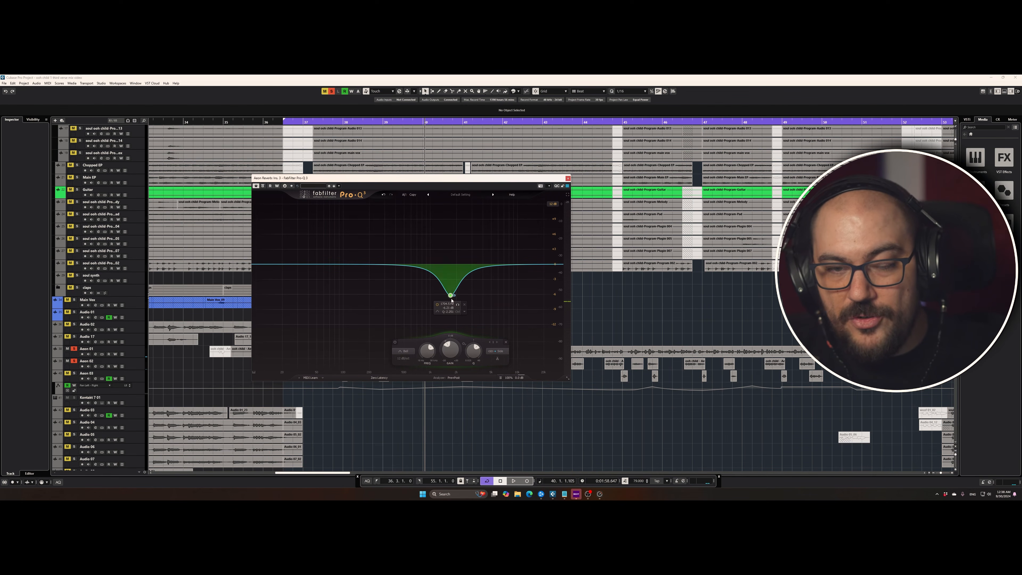
Clear all solos, deepen the reverb's midrange cut slightly against the full mix and close Pro-Q 3.
{"action": "left_click", "coordinate": [331, 92]}
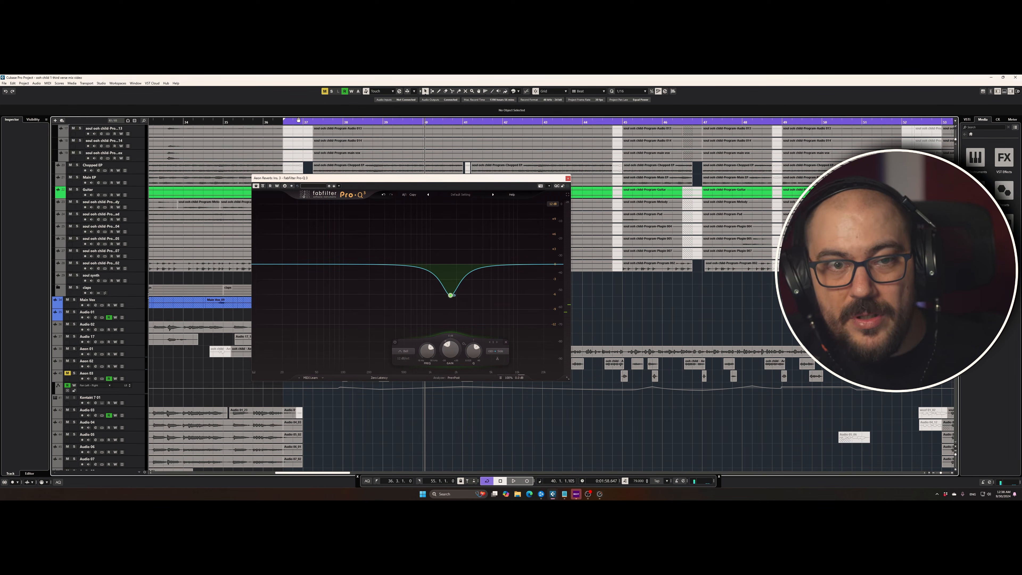
{"action": "left_click_drag", "start_coordinate": [451, 297], "coordinate": [451, 299]}
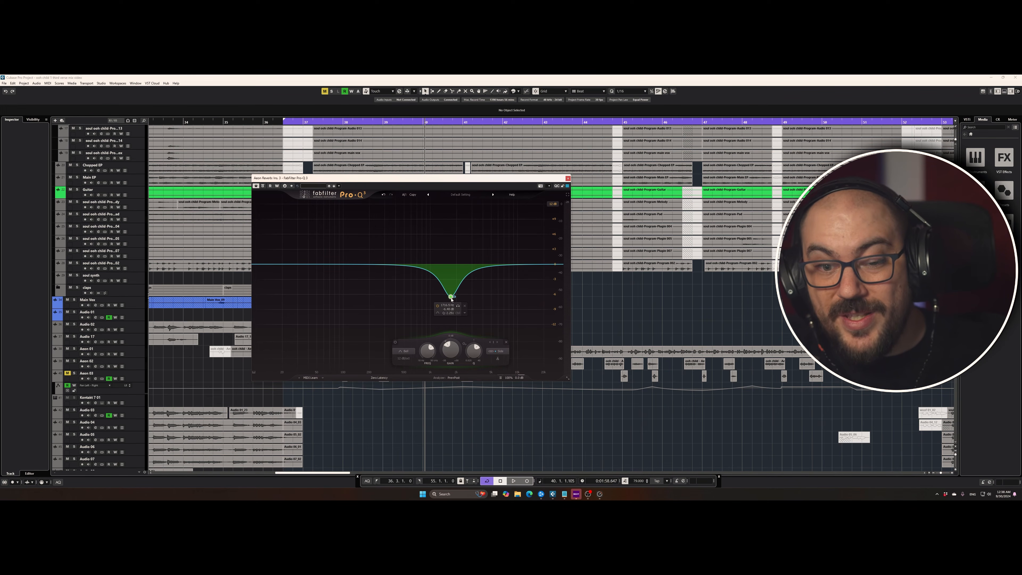
{"action": "key", "text": "space"}
{"action": "left_click_drag", "start_coordinate": [453, 298], "coordinate": [454, 301]}
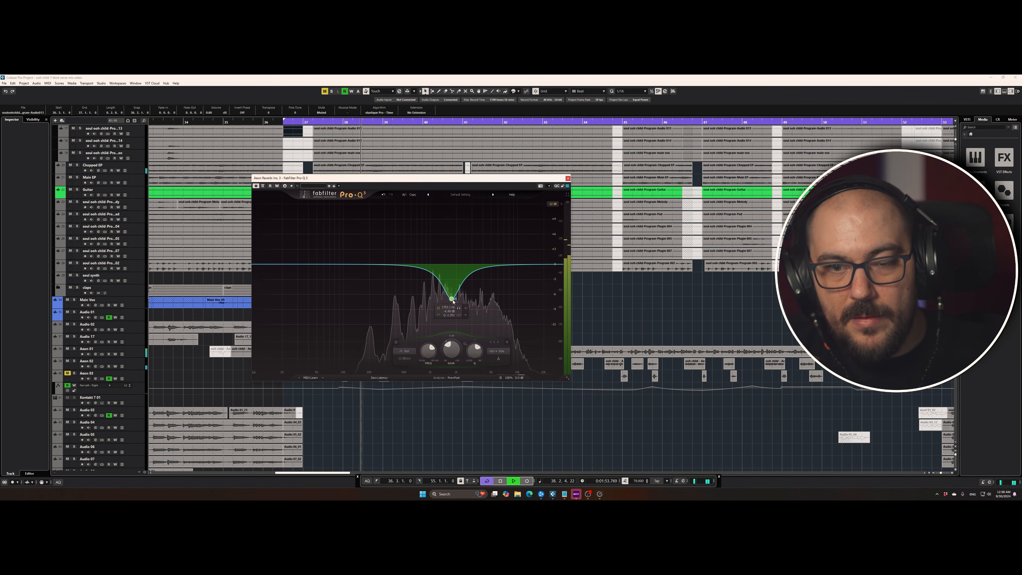
{"action": "left_click", "coordinate": [568, 178]}
Show the mixer, move its window higher and insert soothe2 on the Aeon Vox group after Saturn 2.
{"action": "key", "text": "F3"}
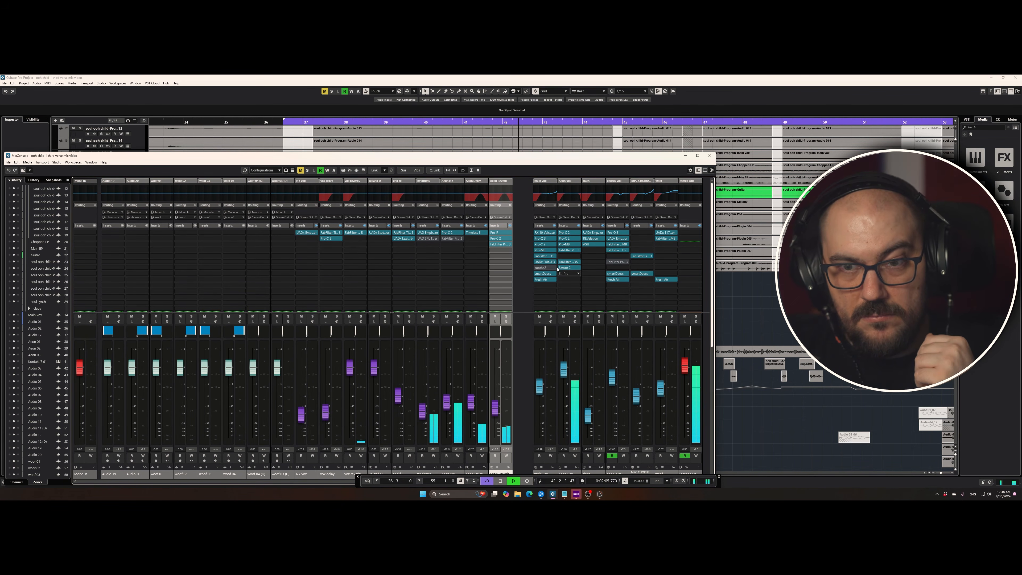
{"action": "left_click_drag", "start_coordinate": [526, 157], "coordinate": [526, 126]}
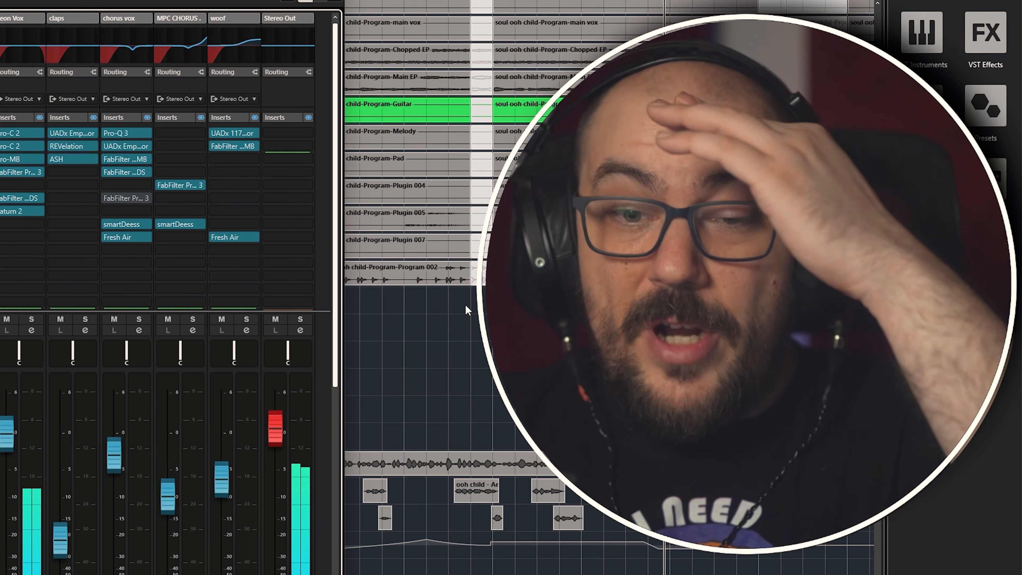
{"action": "left_click", "coordinate": [34, 229]}
{"action": "type", "text": "so"}
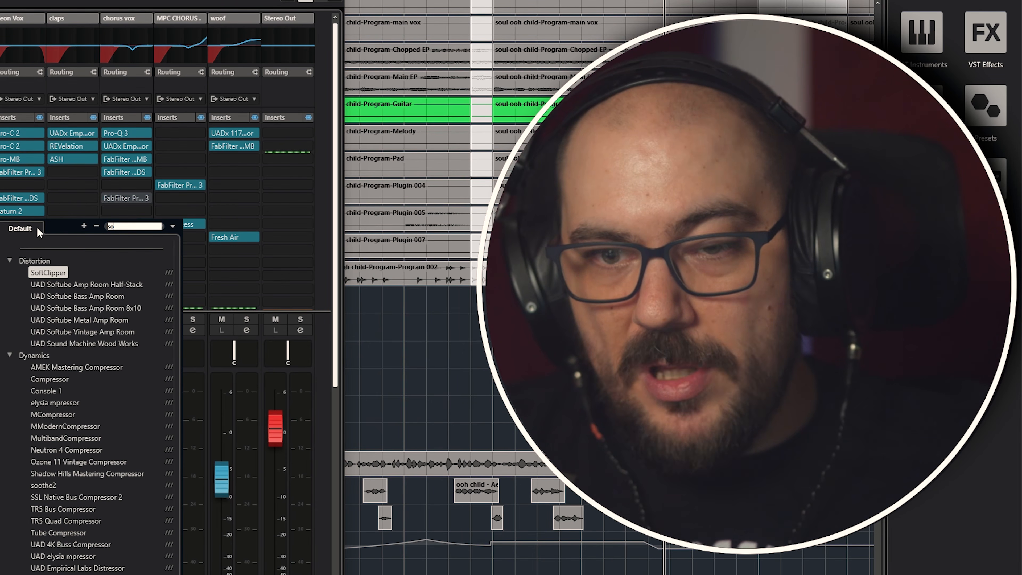
{"action": "type", "text": "ot"}
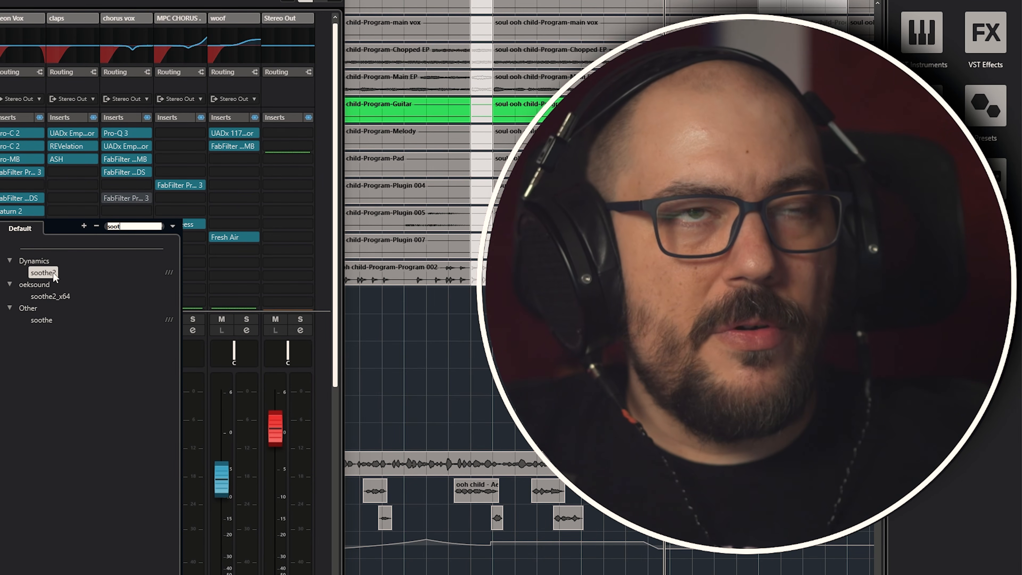
{"action": "left_click", "coordinate": [52, 273]}
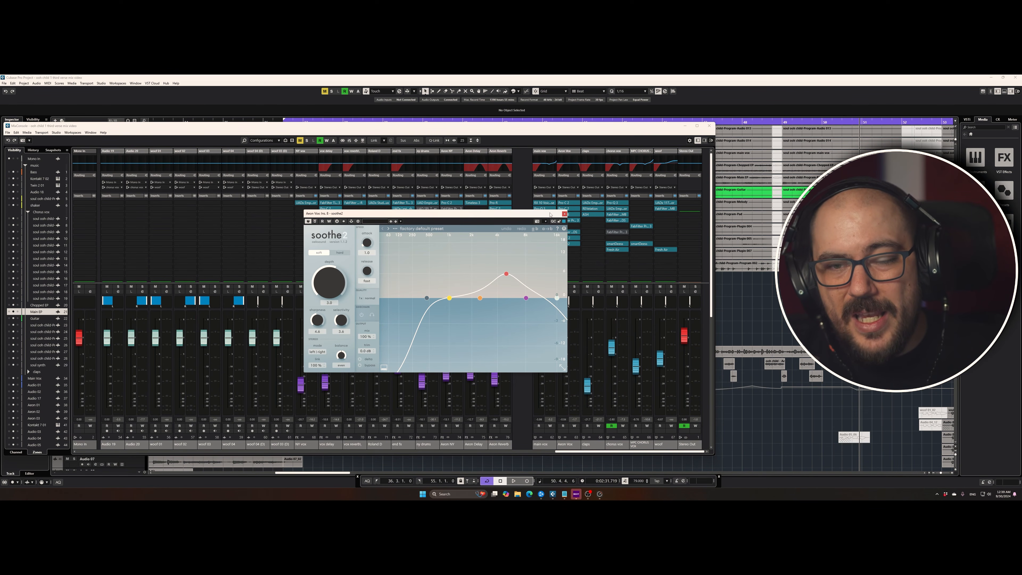
Move the soothe2 window clear of the Aeon Vox strip and compare the playing mix with soothe2 active and bypassed.
{"action": "left_click_drag", "start_coordinate": [548, 214], "coordinate": [523, 199]}
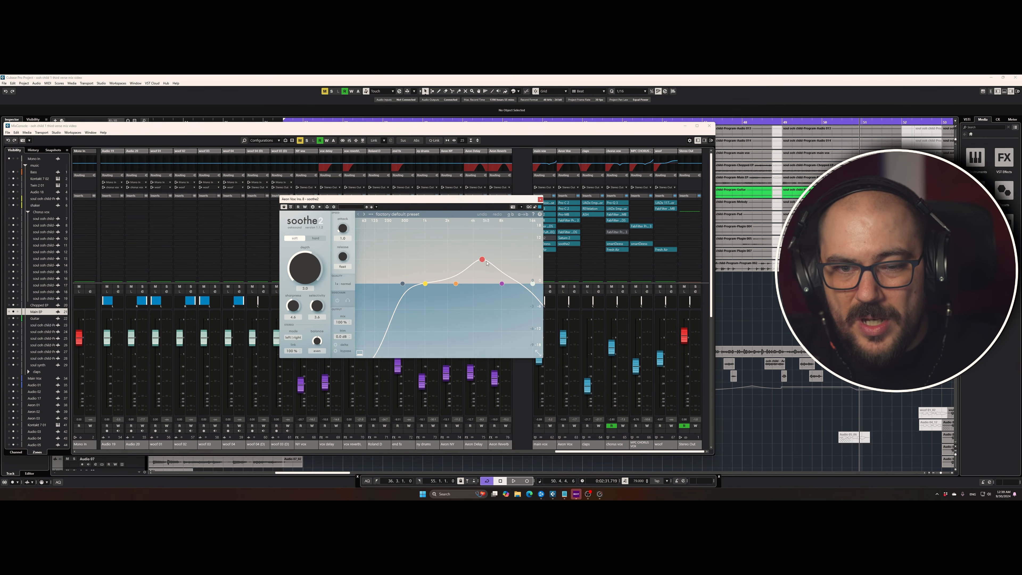
{"action": "left_click_drag", "start_coordinate": [470, 202], "coordinate": [408, 188]}
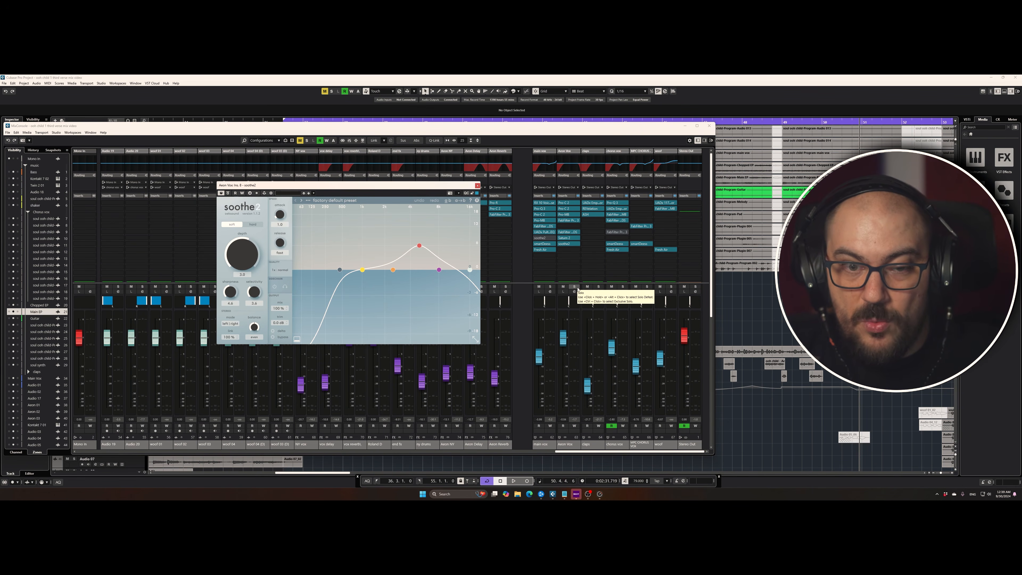
{"action": "key", "text": "F3"}
{"action": "key", "text": "space"}
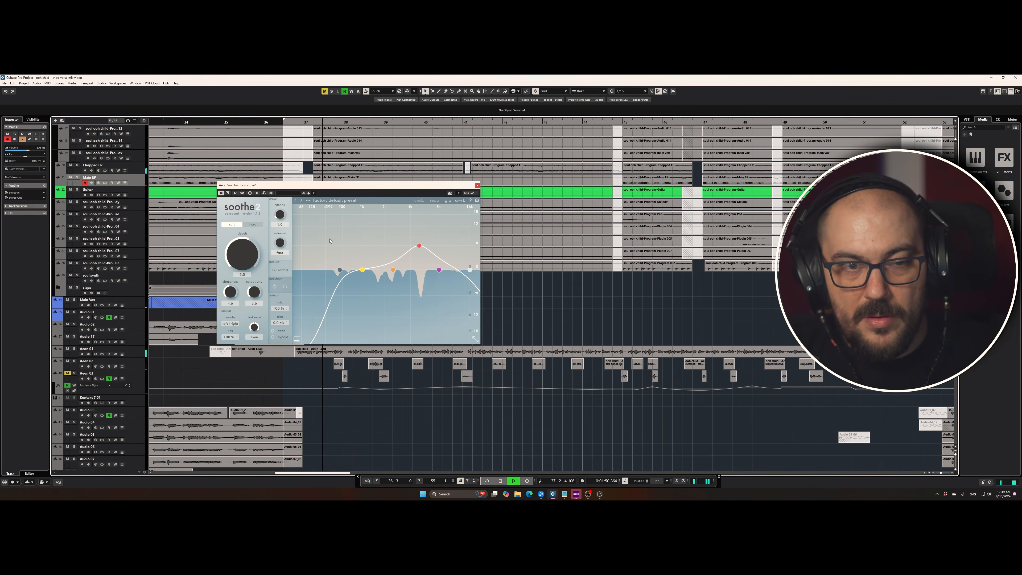
{"action": "key", "text": "F3"}
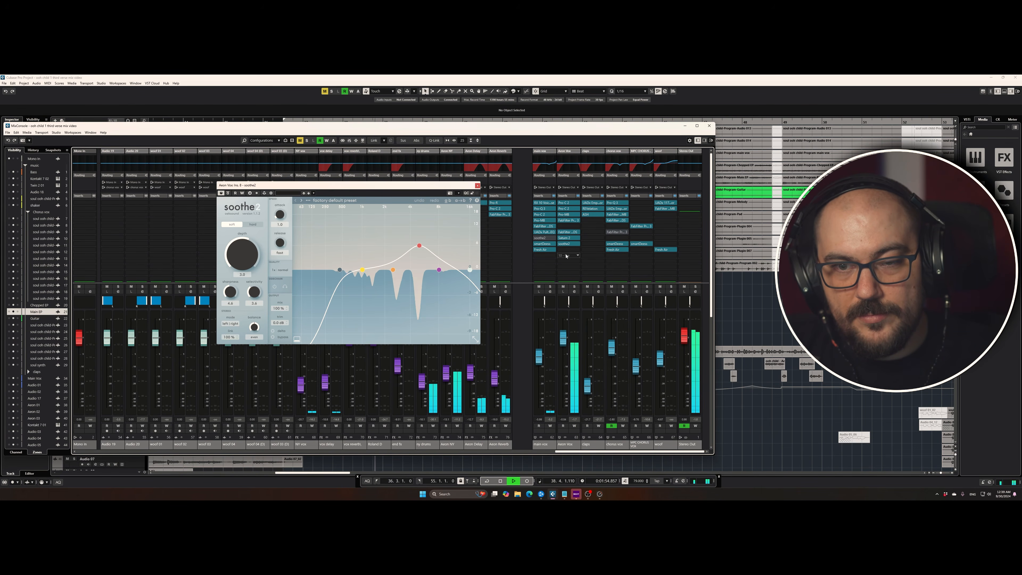
{"action": "mouse_move", "coordinate": [560, 247]}
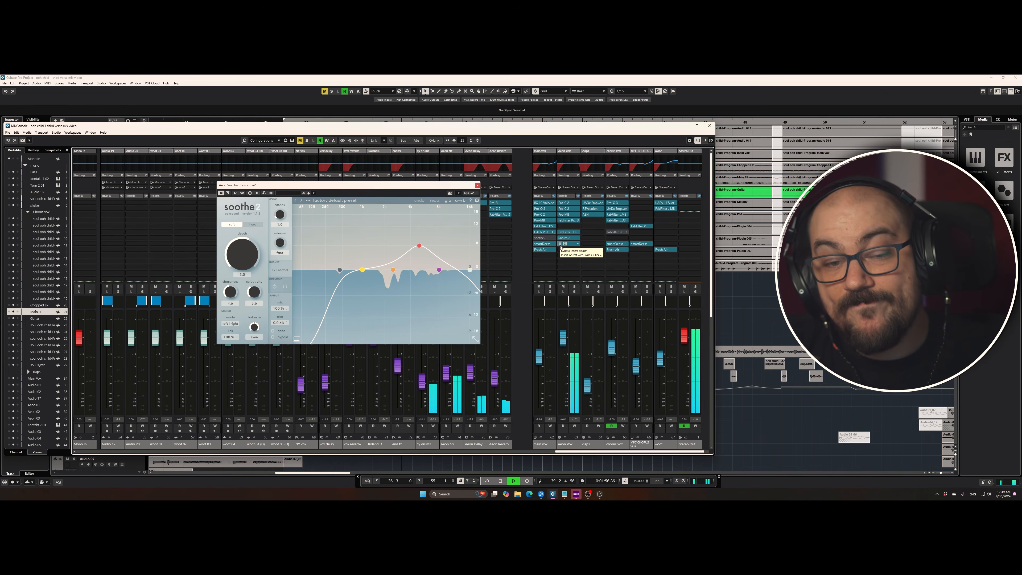
{"action": "left_click", "coordinate": [560, 243]}
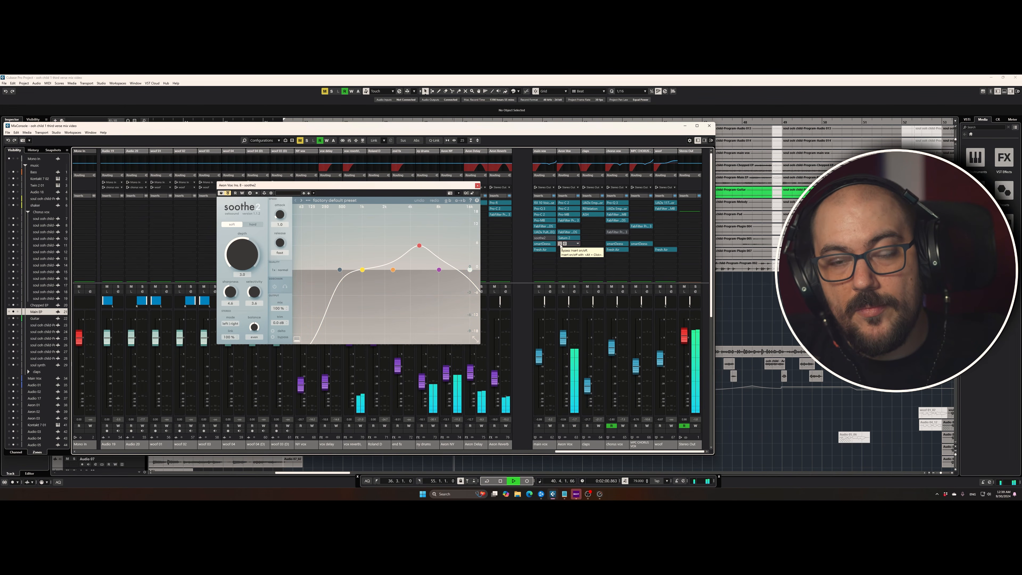
{"action": "left_click", "coordinate": [560, 244]}
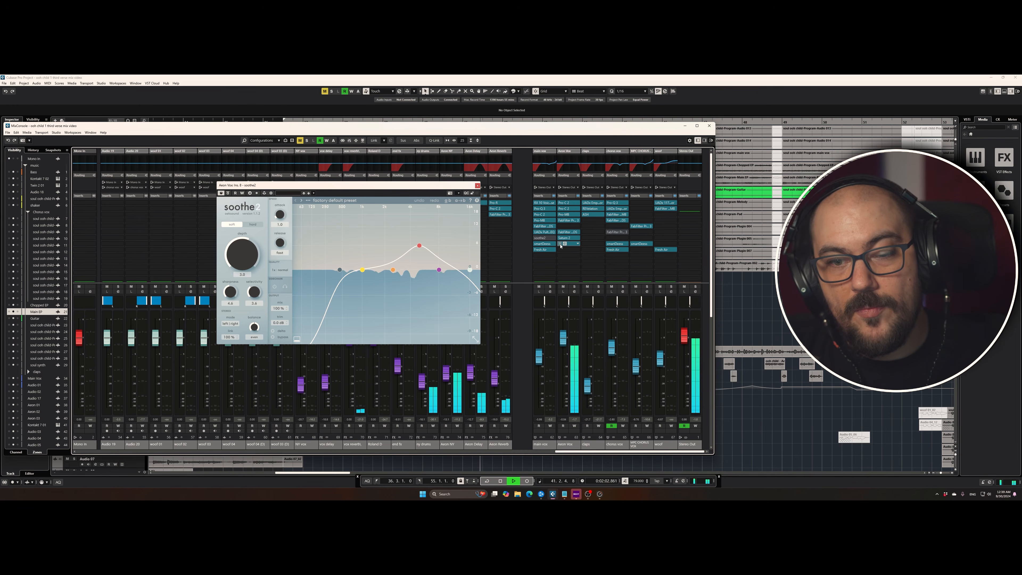
{"action": "key", "text": "space"}
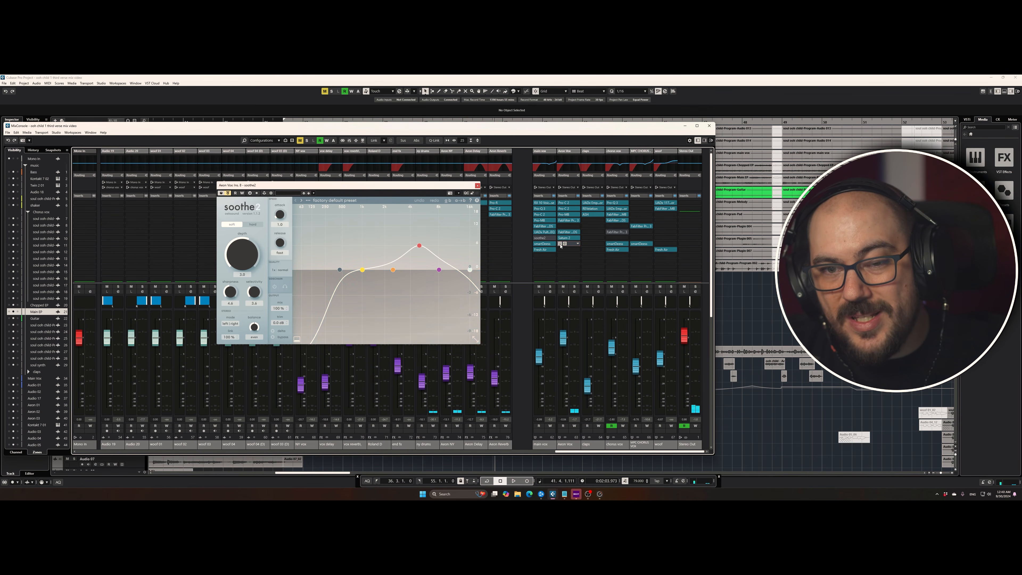
Replay the vocal in the project view, comparing bypassed and active soothe2, and stop with the effect enabled.
{"action": "key", "text": "F3"}
{"action": "key", "text": "space"}
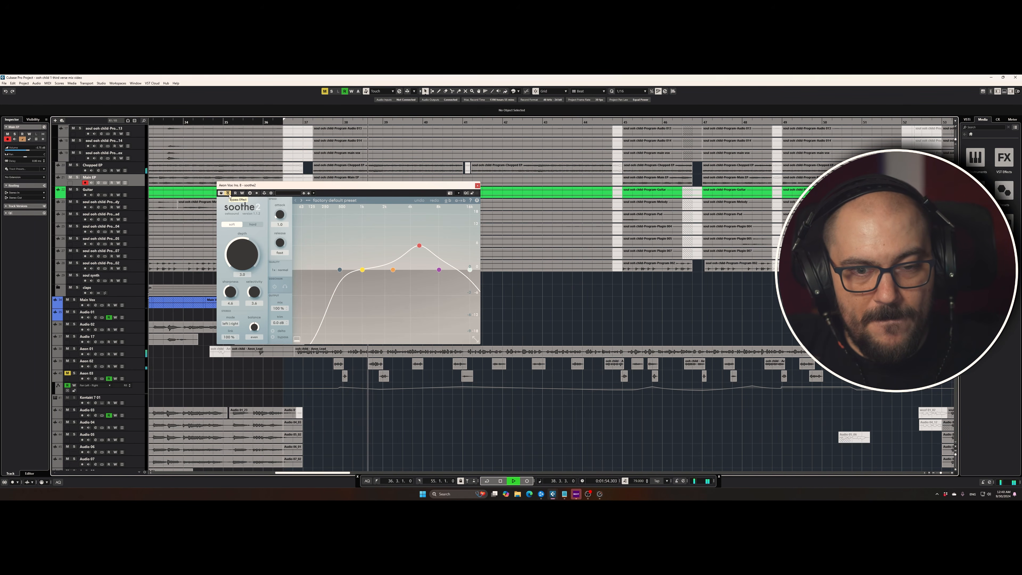
{"action": "key", "text": "space"}
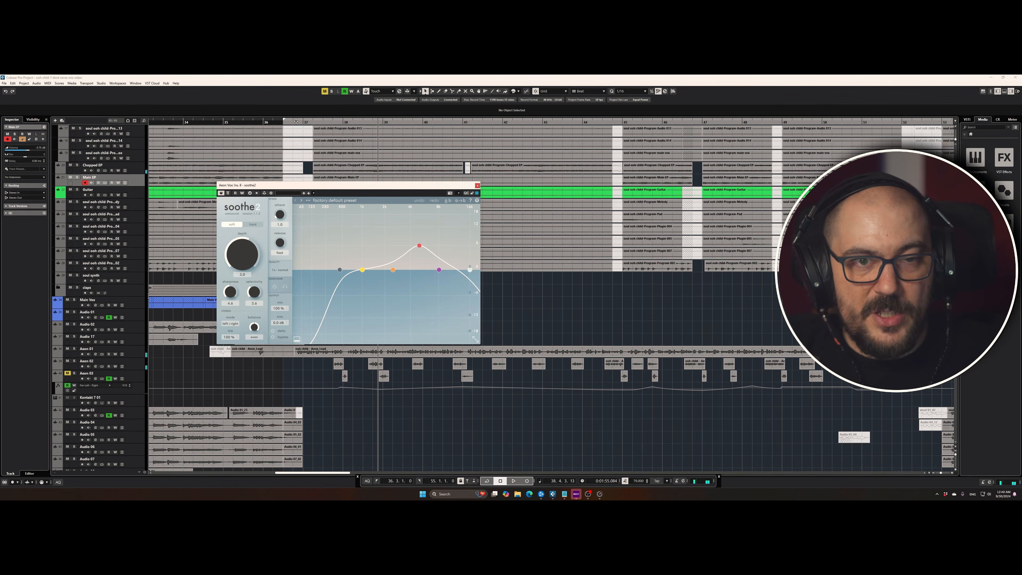
{"action": "key", "text": "space"}
{"action": "left_click", "coordinate": [228, 193]}
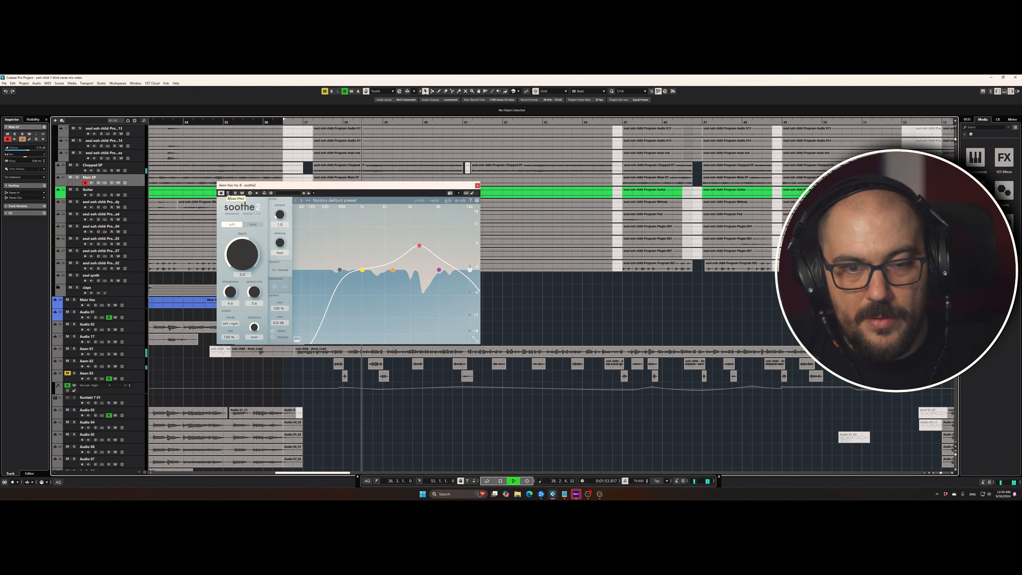
{"action": "key", "text": "space"}
Raise soothe2's low cut and lower its high cut, and close it with the playhead placed at 36.4.1.
{"action": "mouse_move", "coordinate": [363, 270]}
{"action": "left_mouse_down"}
{"action": "mouse_move", "coordinate": [392, 272]}
{"action": "mouse_move", "coordinate": [368, 271]}
{"action": "left_mouse_up"}
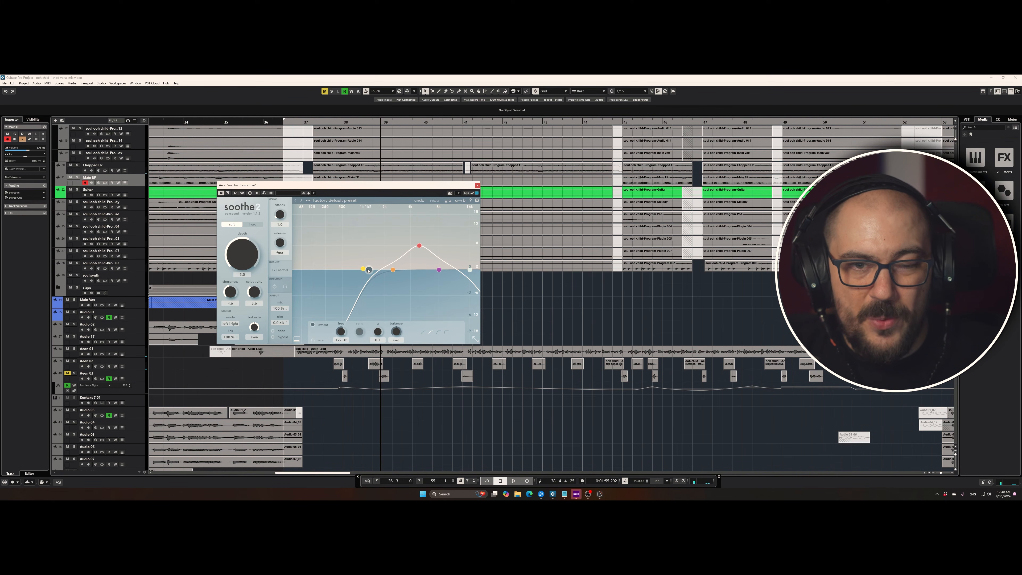
{"action": "left_click_drag", "start_coordinate": [469, 273], "coordinate": [446, 274]}
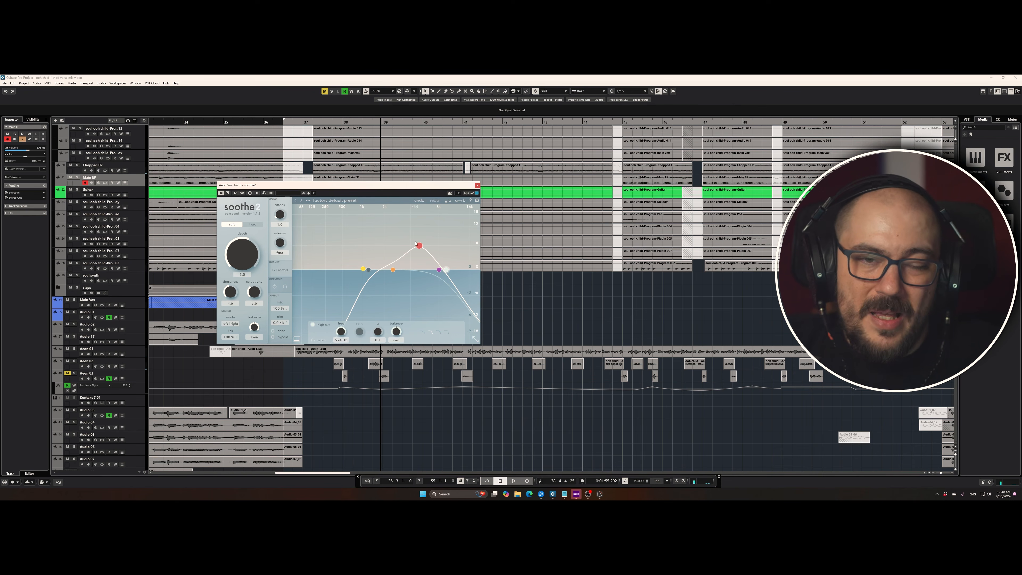
{"action": "left_click", "coordinate": [304, 121]}
{"action": "left_click", "coordinate": [298, 121]}
{"action": "left_click", "coordinate": [296, 121]}
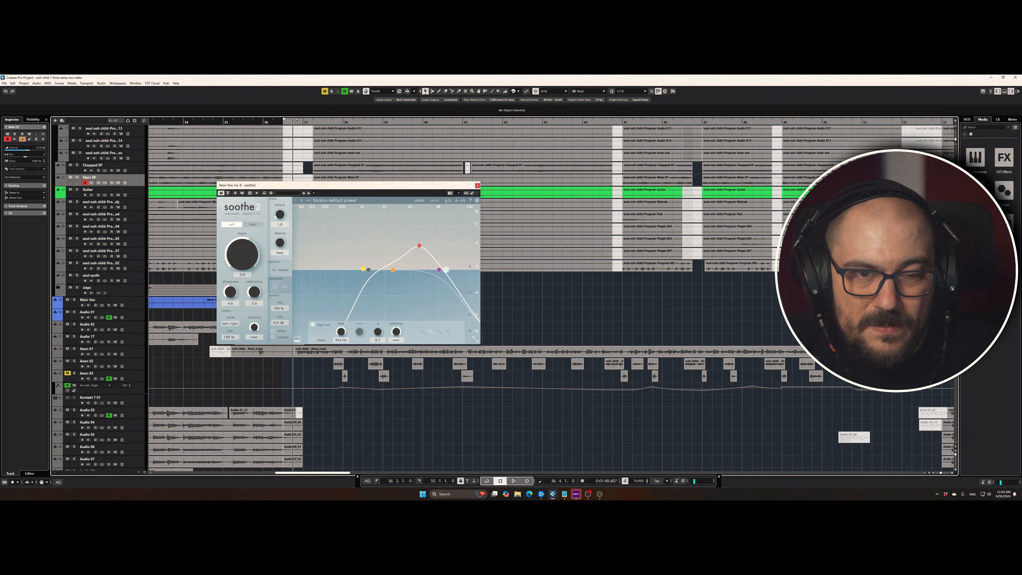
{"action": "left_click", "coordinate": [477, 186]}
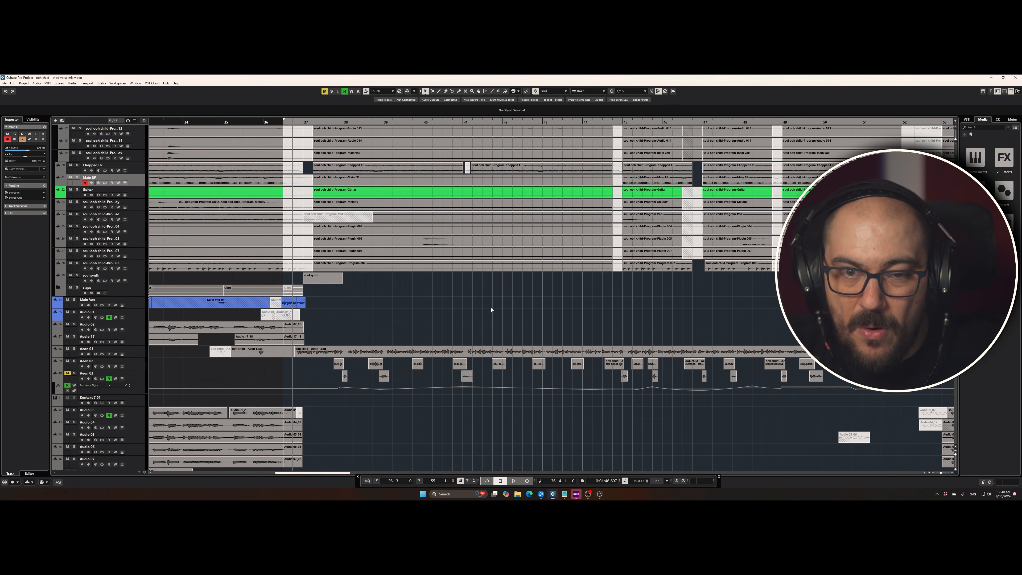
Open the Aeon Vox channel settings and its Pro-MB insert from the mixer.
{"action": "key", "text": "F3"}
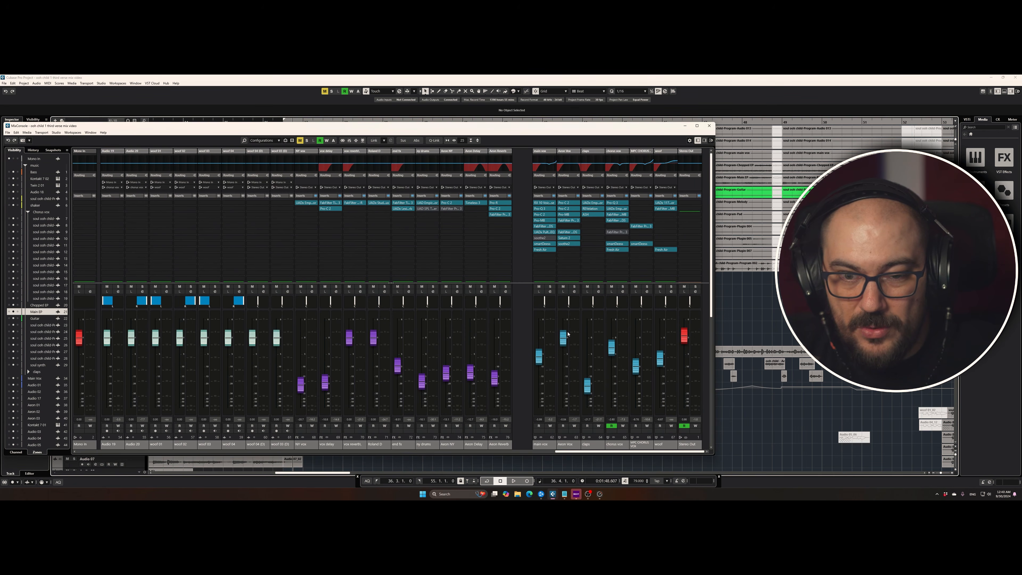
{"action": "left_click", "coordinate": [574, 291]}
{"action": "left_click", "coordinate": [219, 251]}
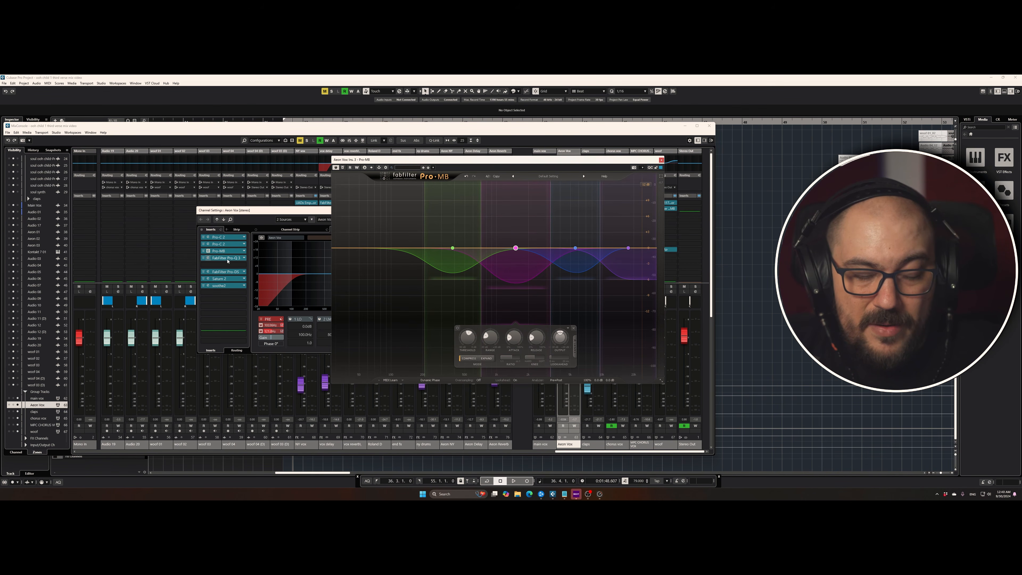
Close Pro-MB and the mixer, and bypass soothe2 on Aeon Vox while the mix plays in the project view.
{"action": "left_click", "coordinate": [661, 160]}
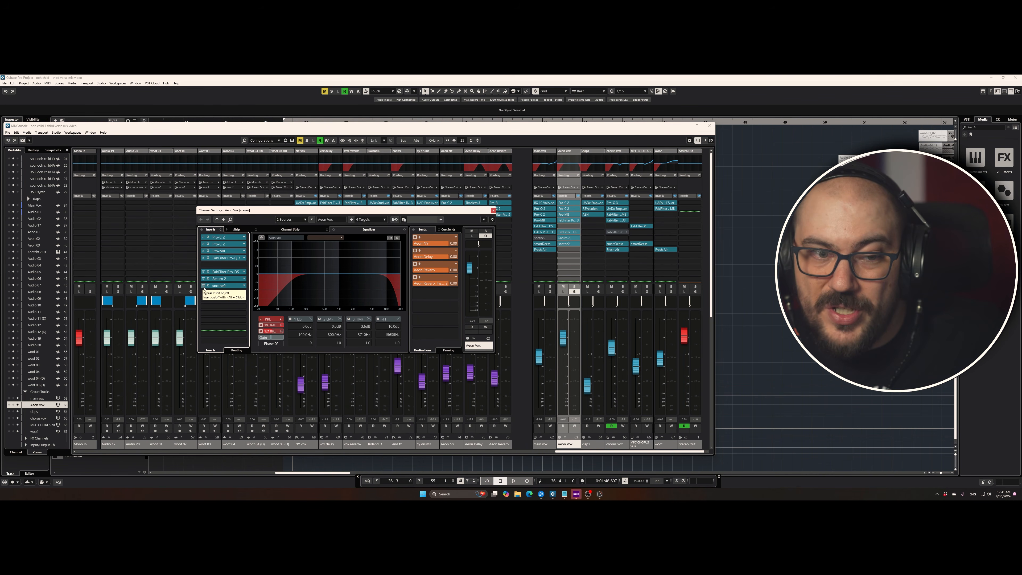
{"action": "key", "text": "F3"}
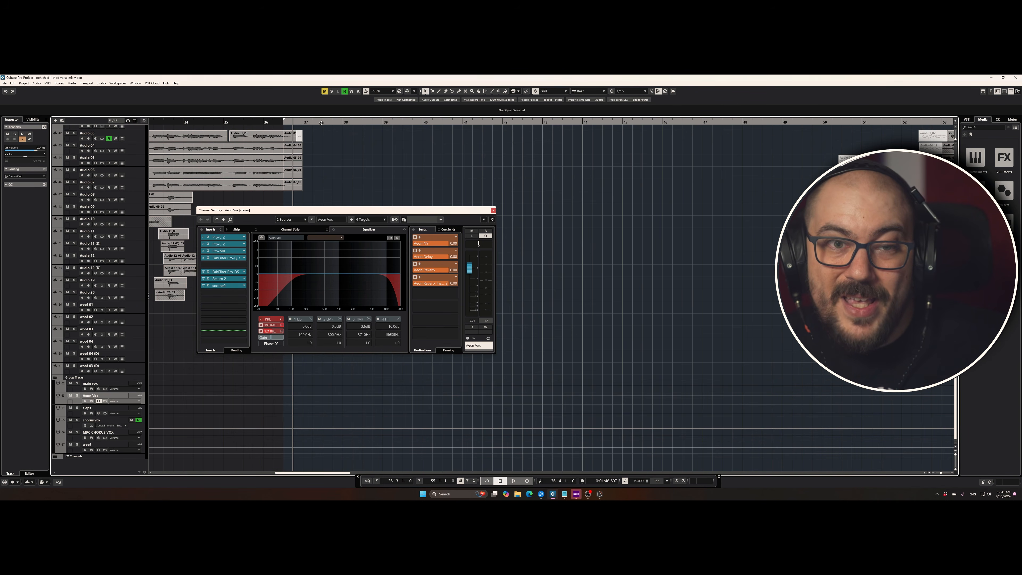
{"action": "scroll", "coordinate": [282, 182], "scroll_direction": "up", "scroll_amount": 10}
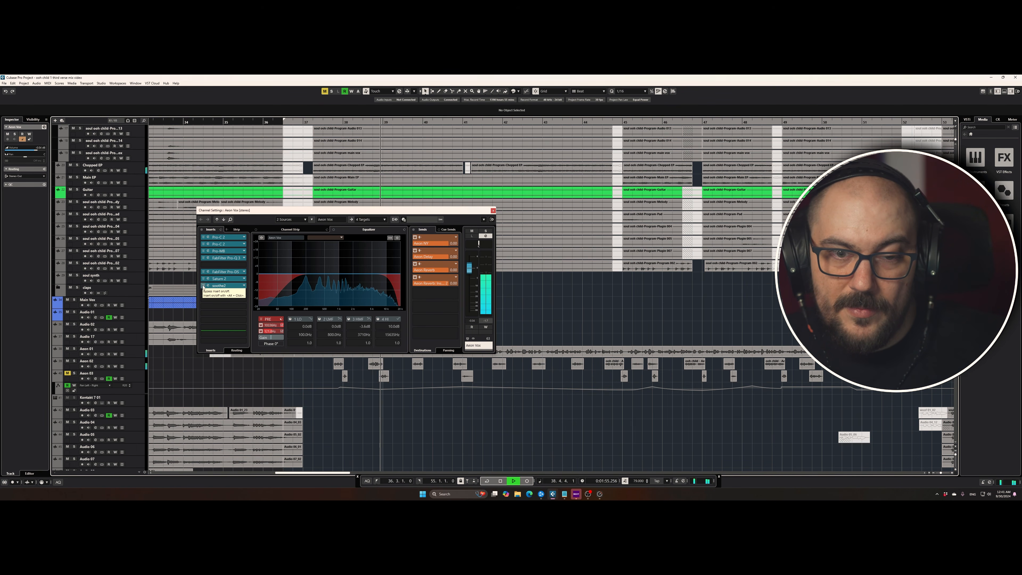
{"action": "left_click", "coordinate": [203, 285]}
{"action": "left_click_drag", "start_coordinate": [469, 271], "coordinate": [469, 269]}
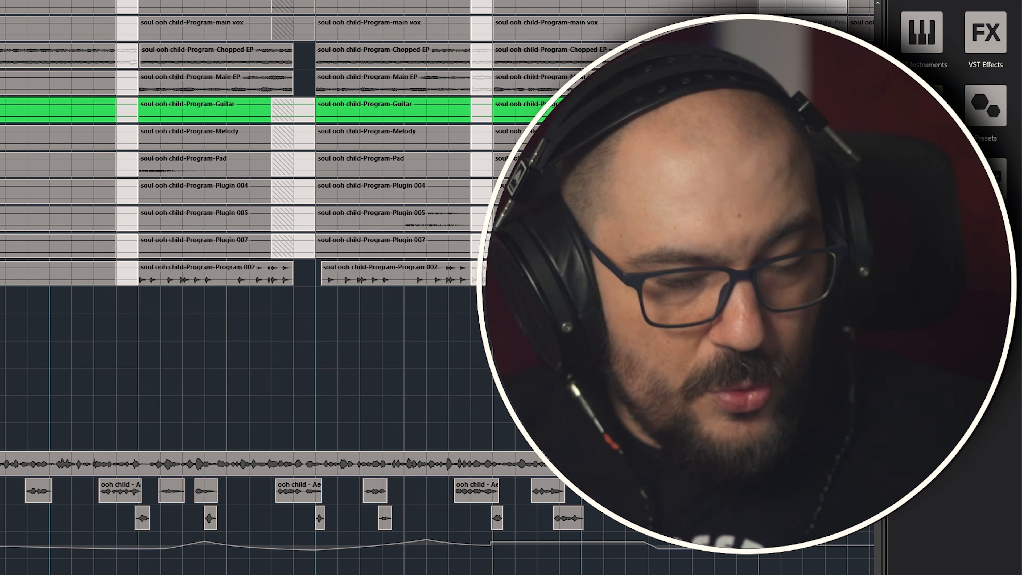
Bypass all inserts and sends on the Aeon Vox channel and play the unprocessed vocal from the start of the verse.
{"action": "key", "text": "F3"}
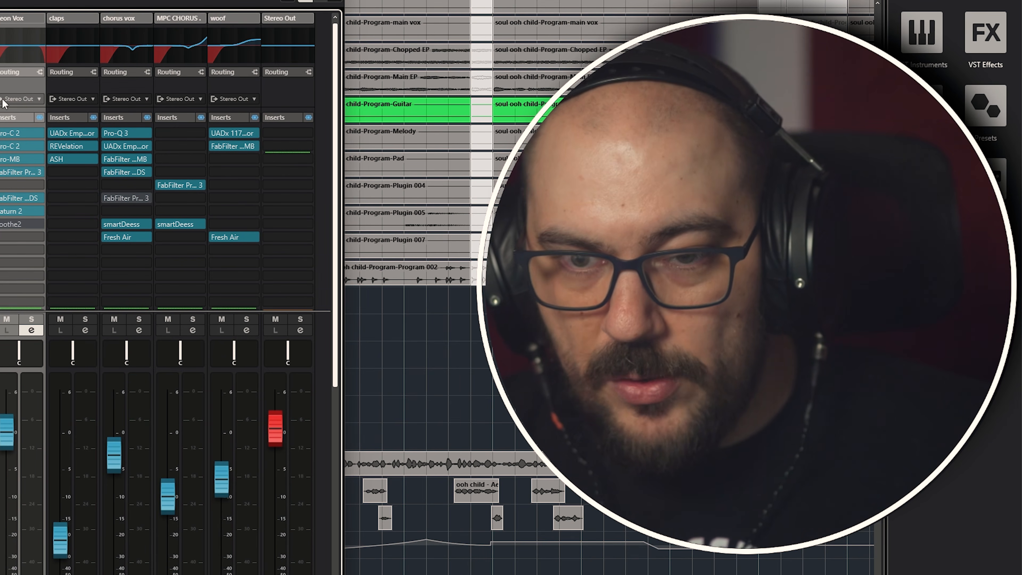
{"action": "scroll", "coordinate": [569, 261], "scroll_direction": "up", "scroll_amount": 5}
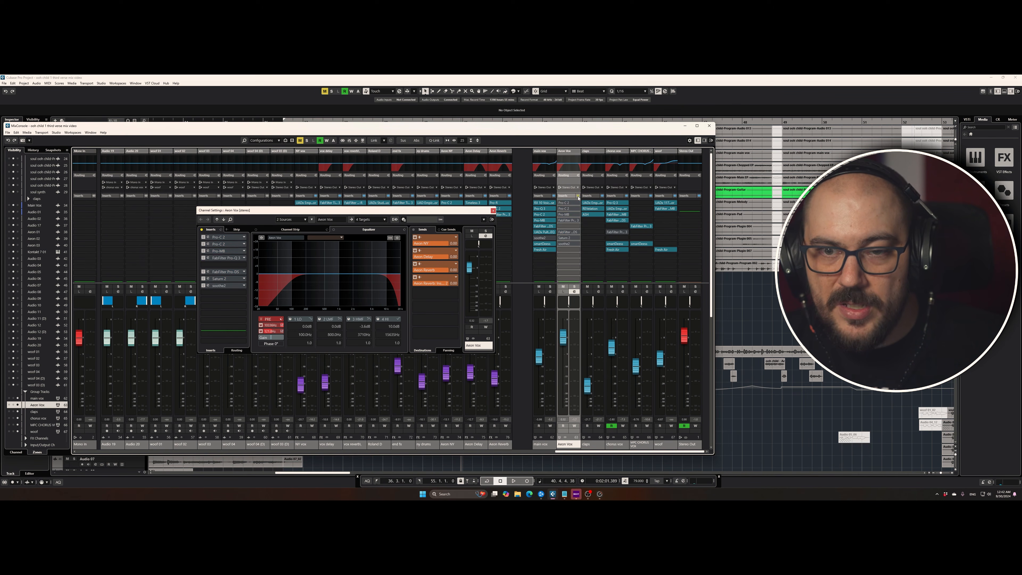
{"action": "scroll", "coordinate": [567, 275], "scroll_direction": "down", "scroll_amount": 3}
{"action": "left_click", "coordinate": [577, 257]}
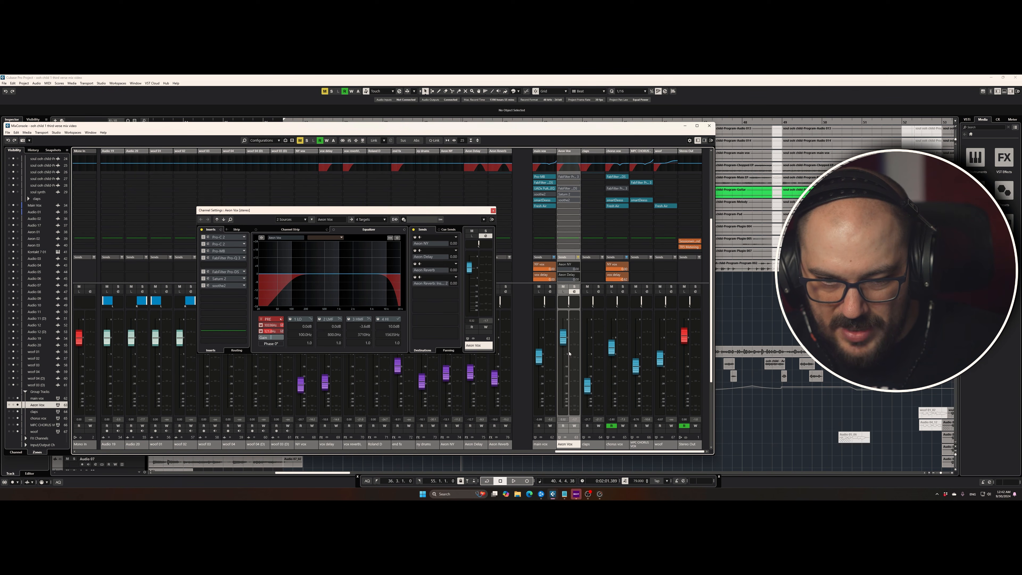
{"action": "left_click", "coordinate": [289, 120]}
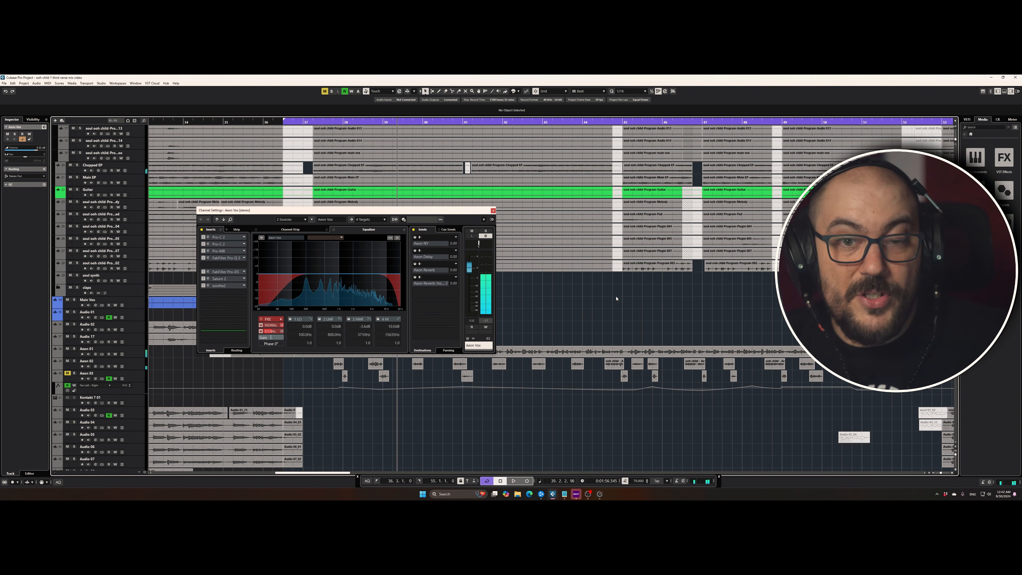
Re-enable the Aeon Vox sends and inserts with soothe2 left bypassed, replay the verse, and close the channel settings.
{"action": "left_click", "coordinate": [414, 229]}
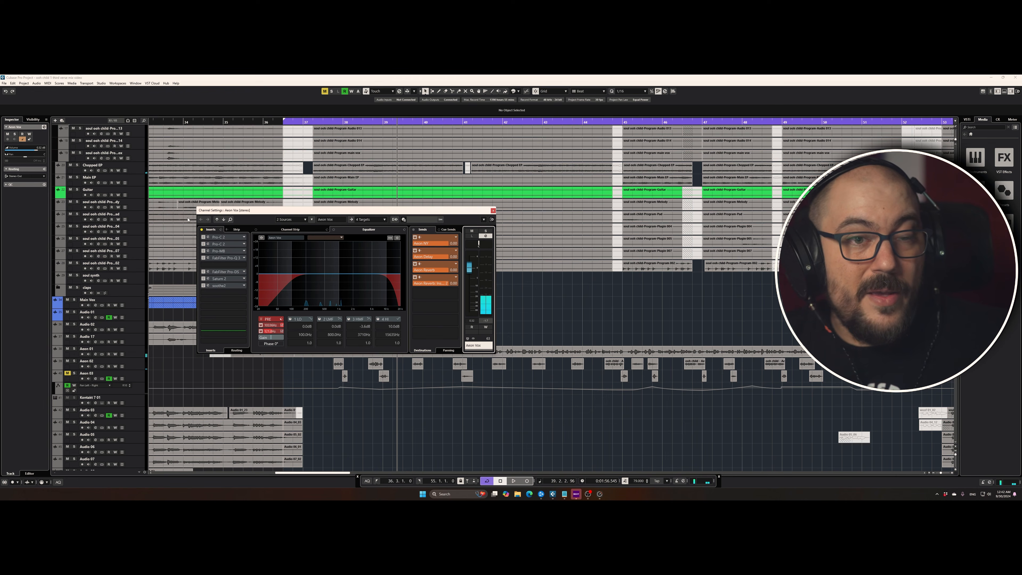
{"action": "left_click", "coordinate": [202, 229]}
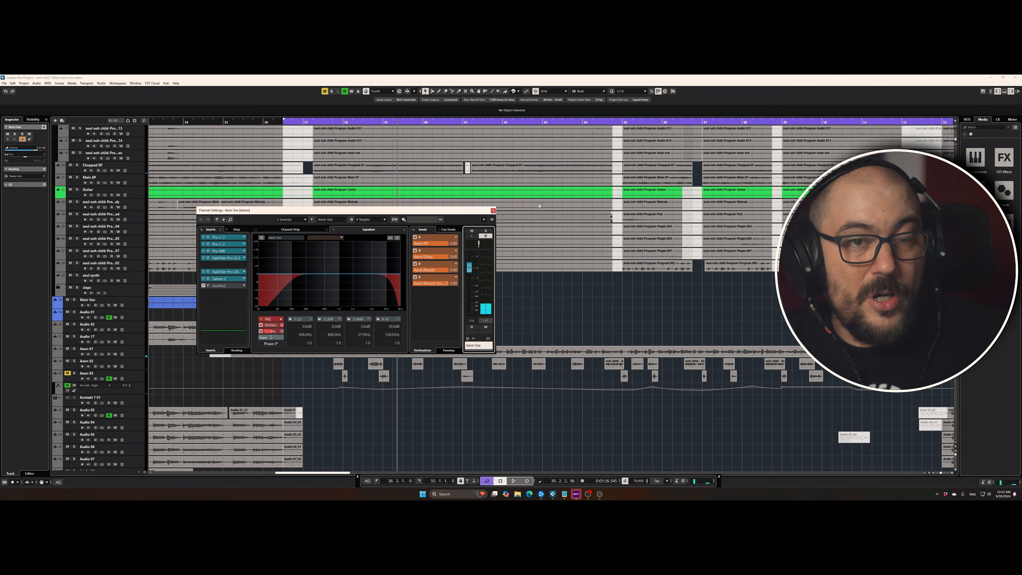
{"action": "left_click", "coordinate": [299, 121]}
{"action": "key", "text": "space"}
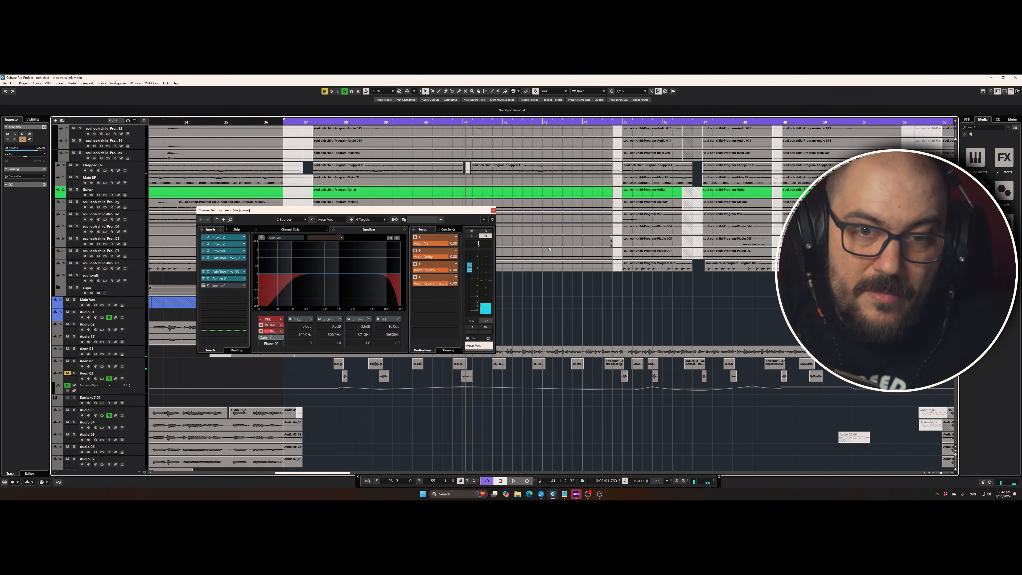
{"action": "left_click", "coordinate": [492, 211]}
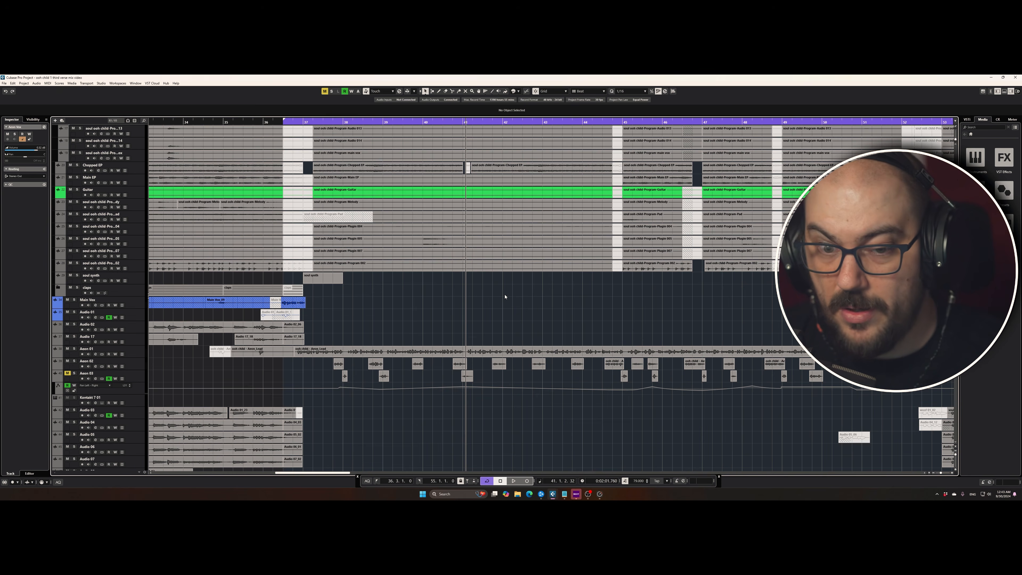